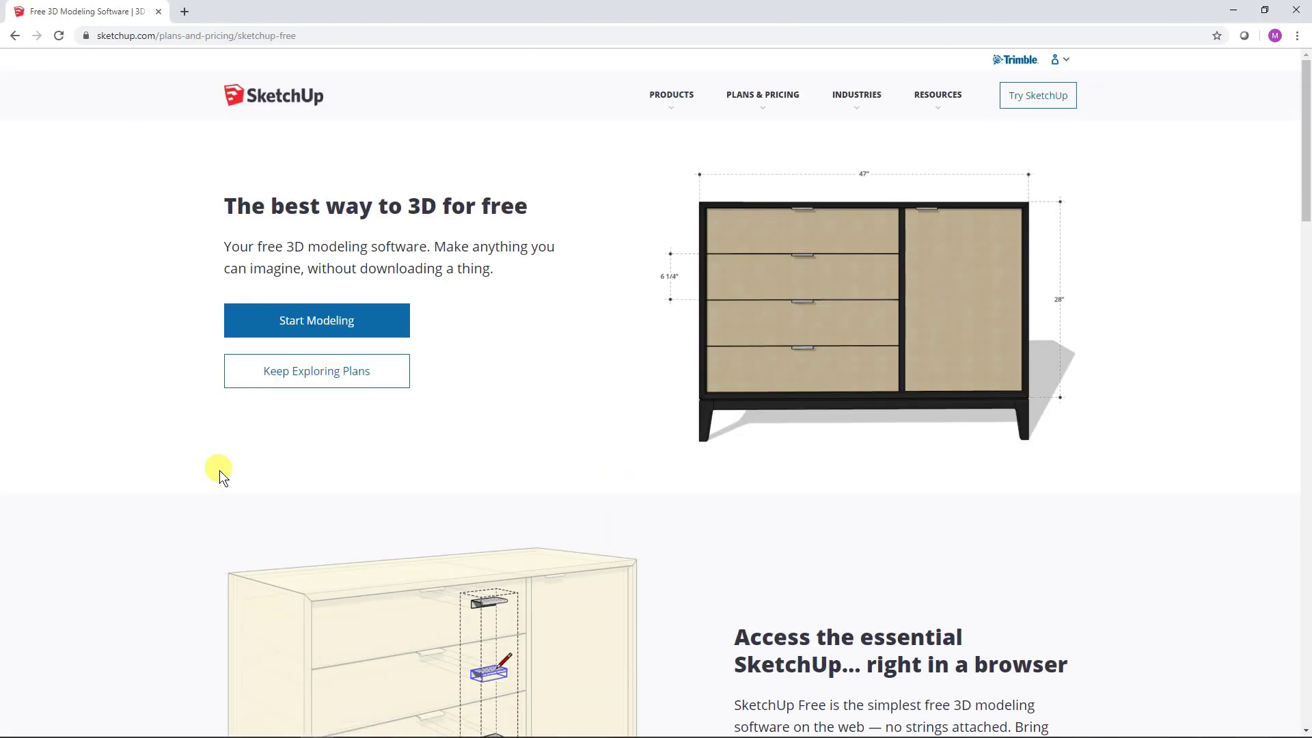
Step: Start modelling in the free SketchUp web version
left_click(372, 323)
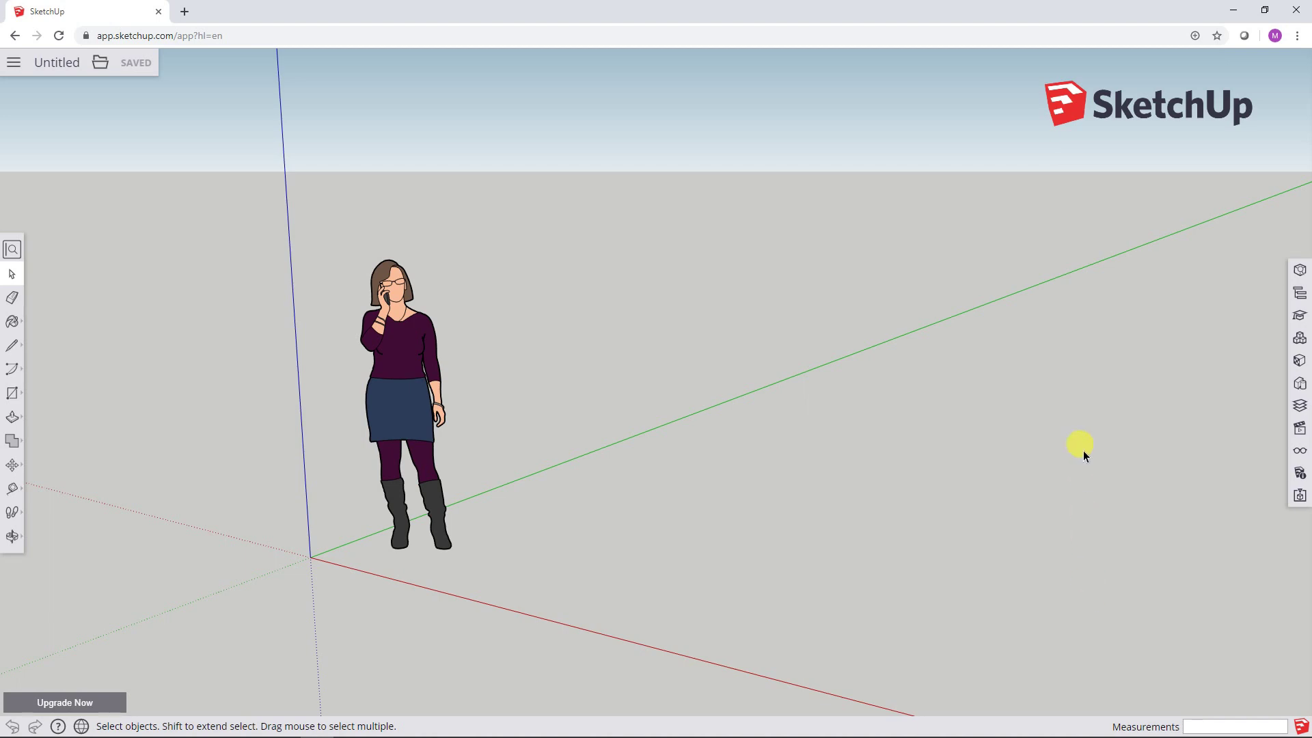
Step: Delete the default person figure from the new model
left_click(400, 366)
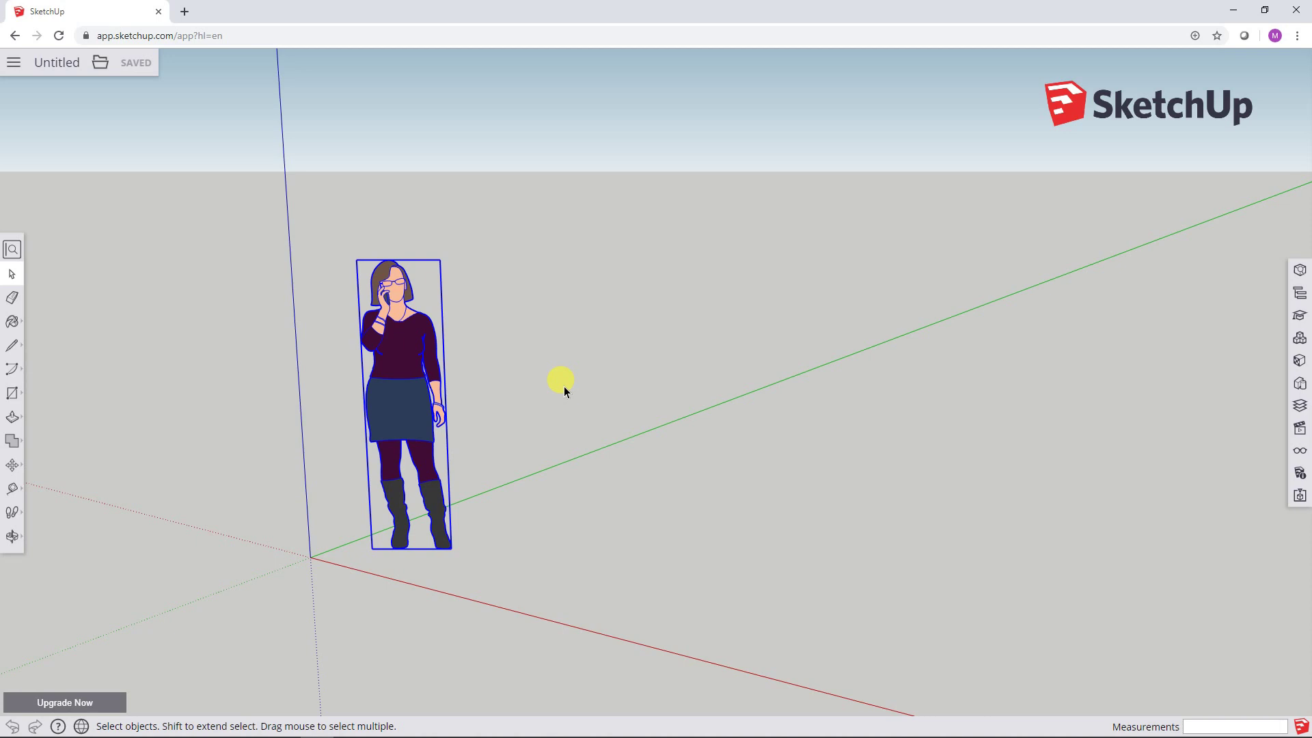
key("Delete")
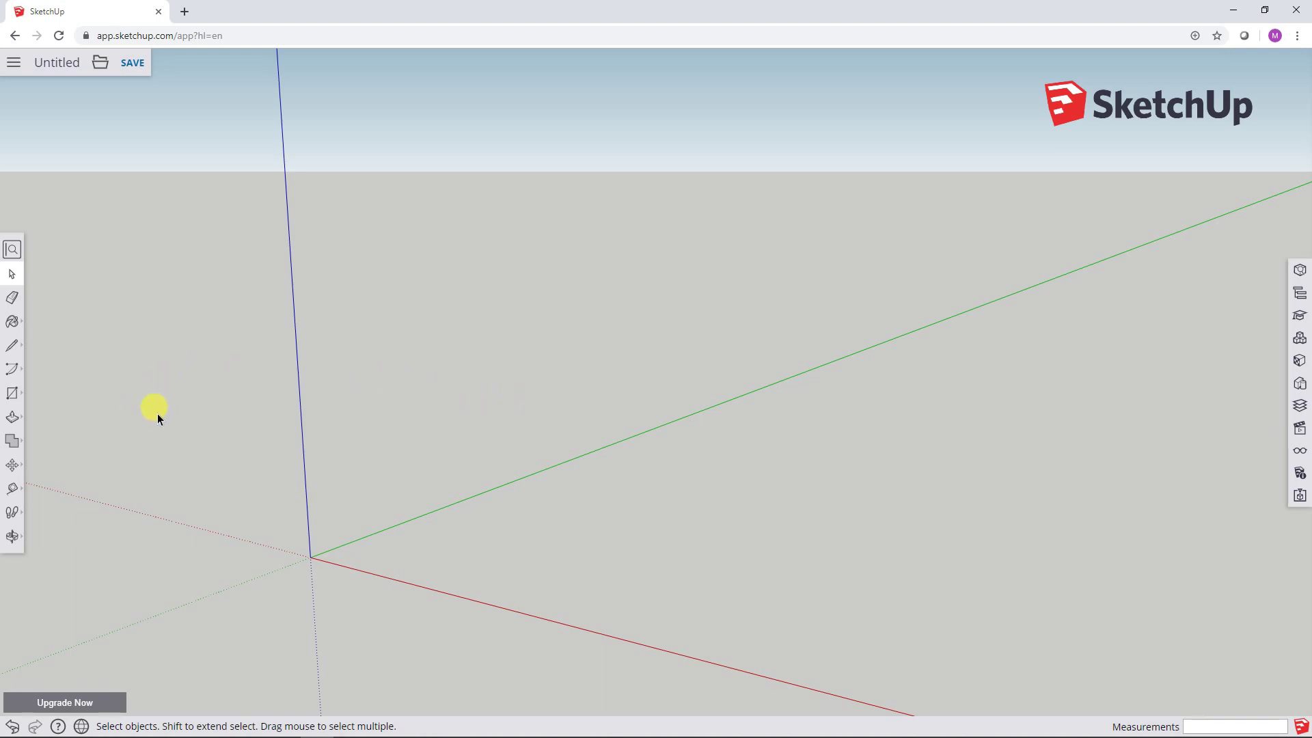
Step: Pick the Rectangle tool and anchor its first corner at the origin
left_click(13, 395)
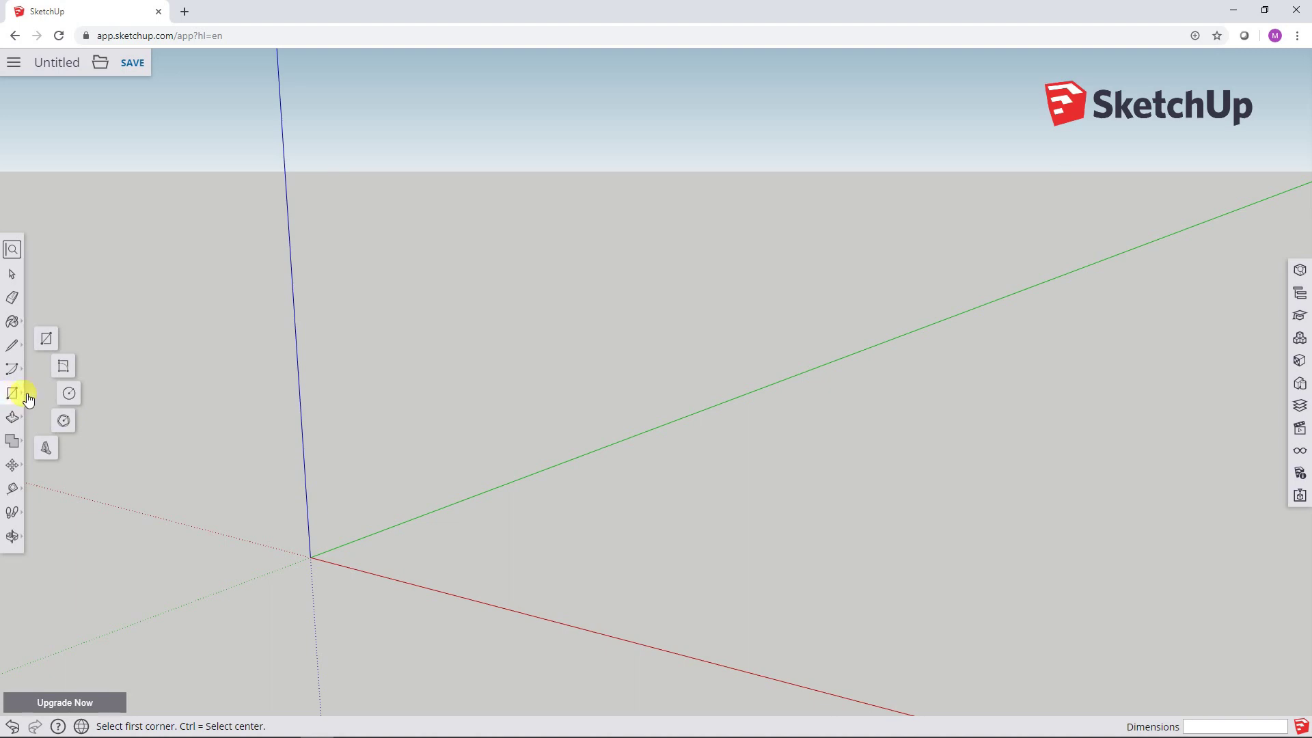
left_click(46, 344)
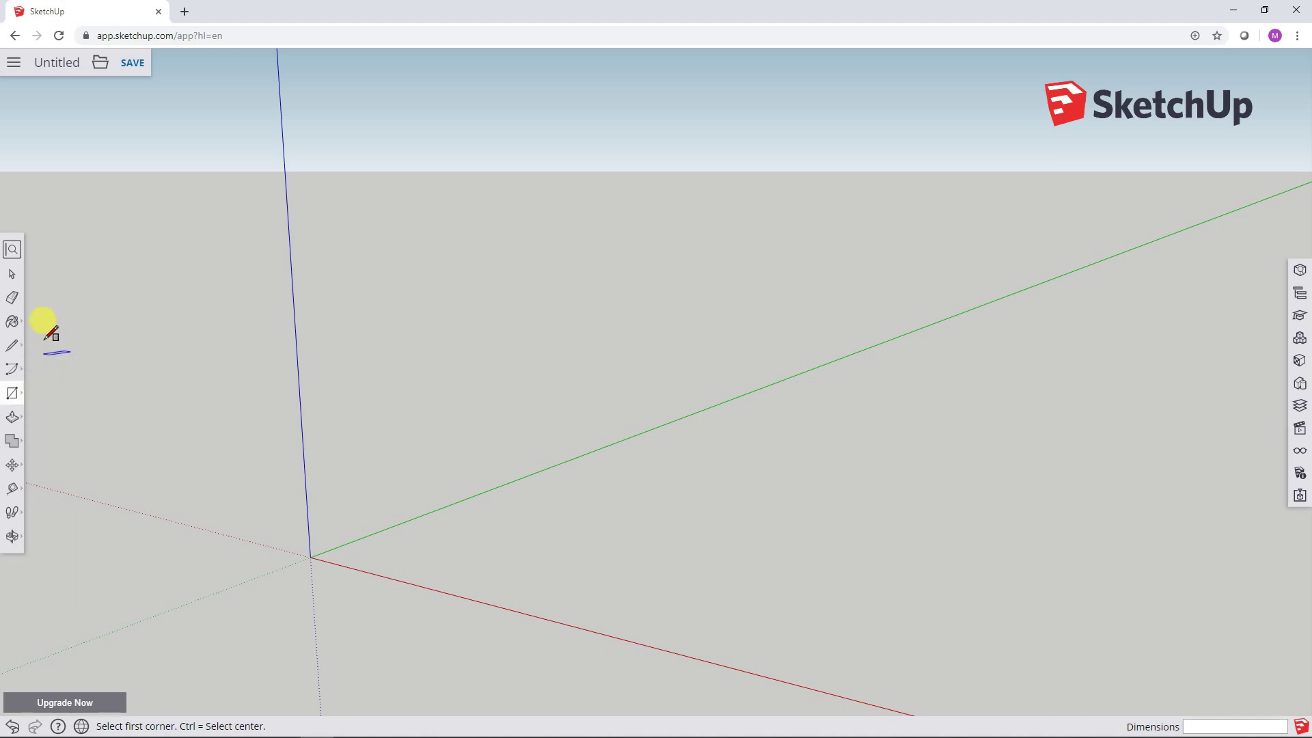
left_click(310, 557)
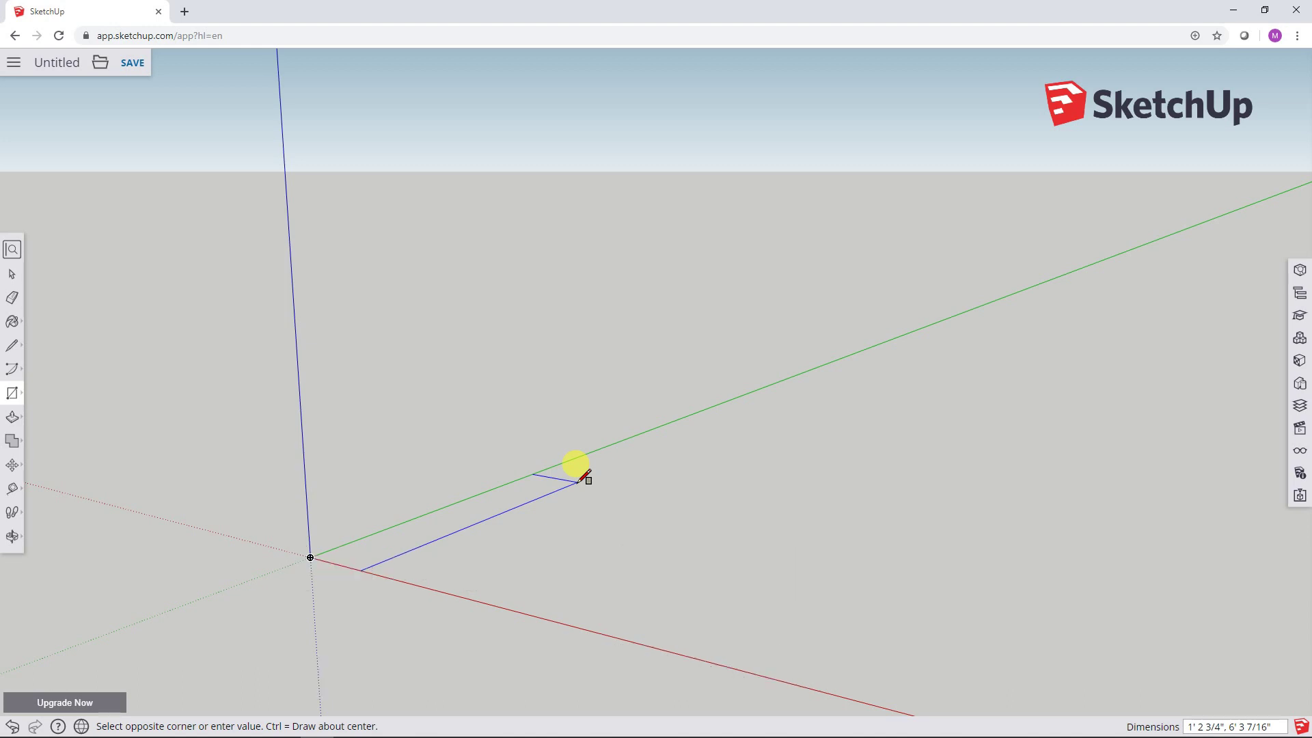
Step: Type 3.5" as the rectangle's first dimension
type("3.5\",12")
Step: Commit the 3.5" by 12" rectangle at the origin and frame it in view
key("Return")
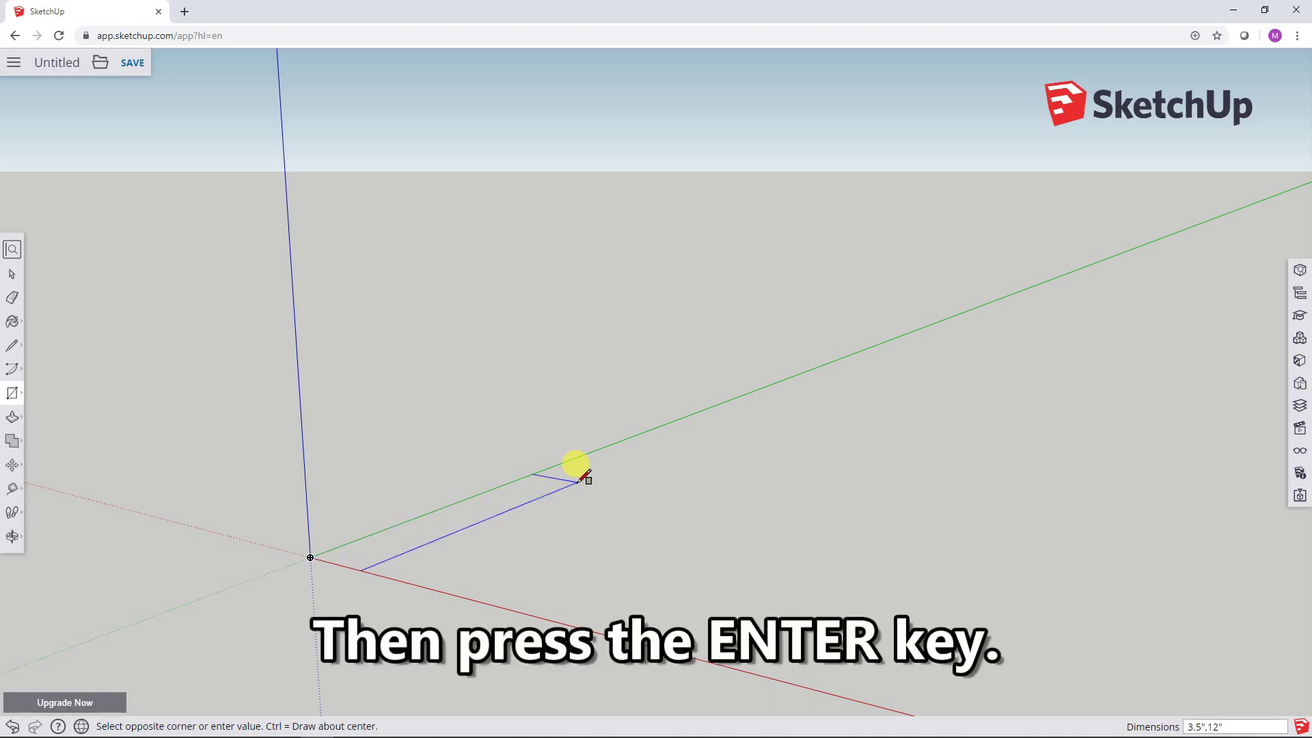
key("Return")
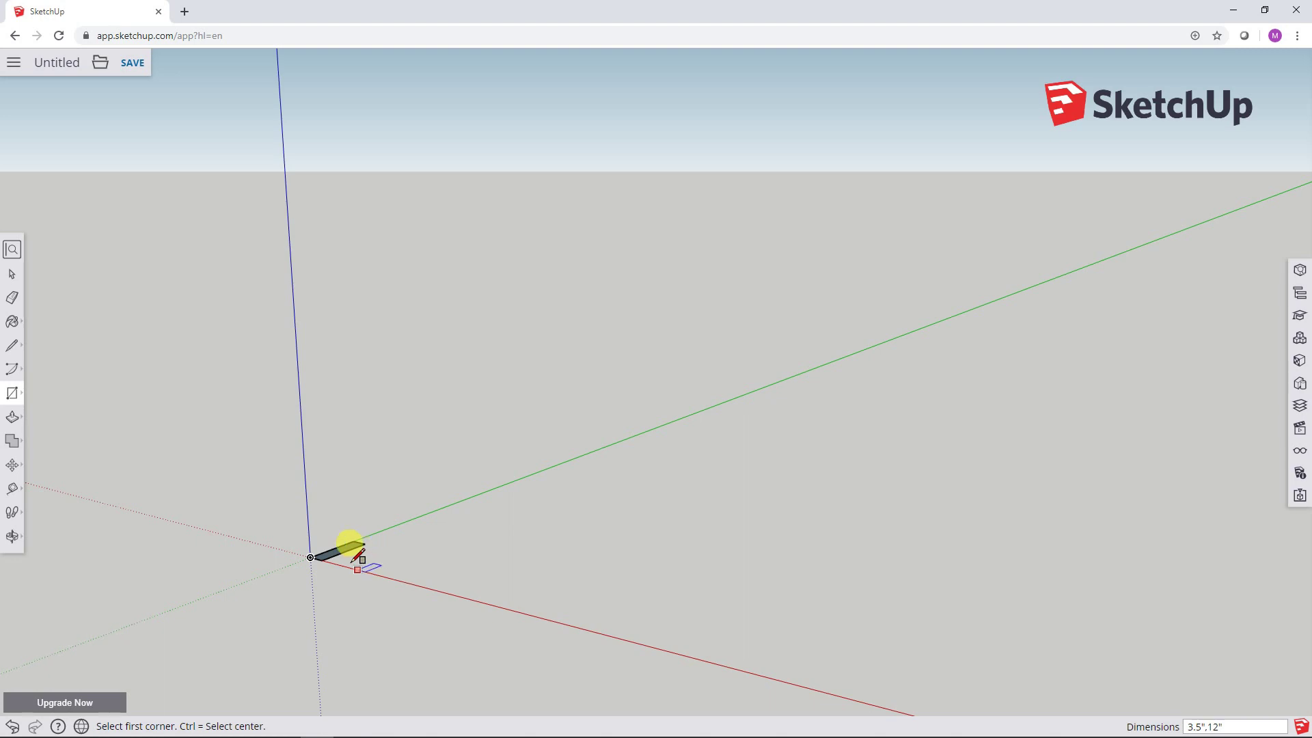
scroll(354, 555, "up", 5)
scroll(349, 555, "up", 6)
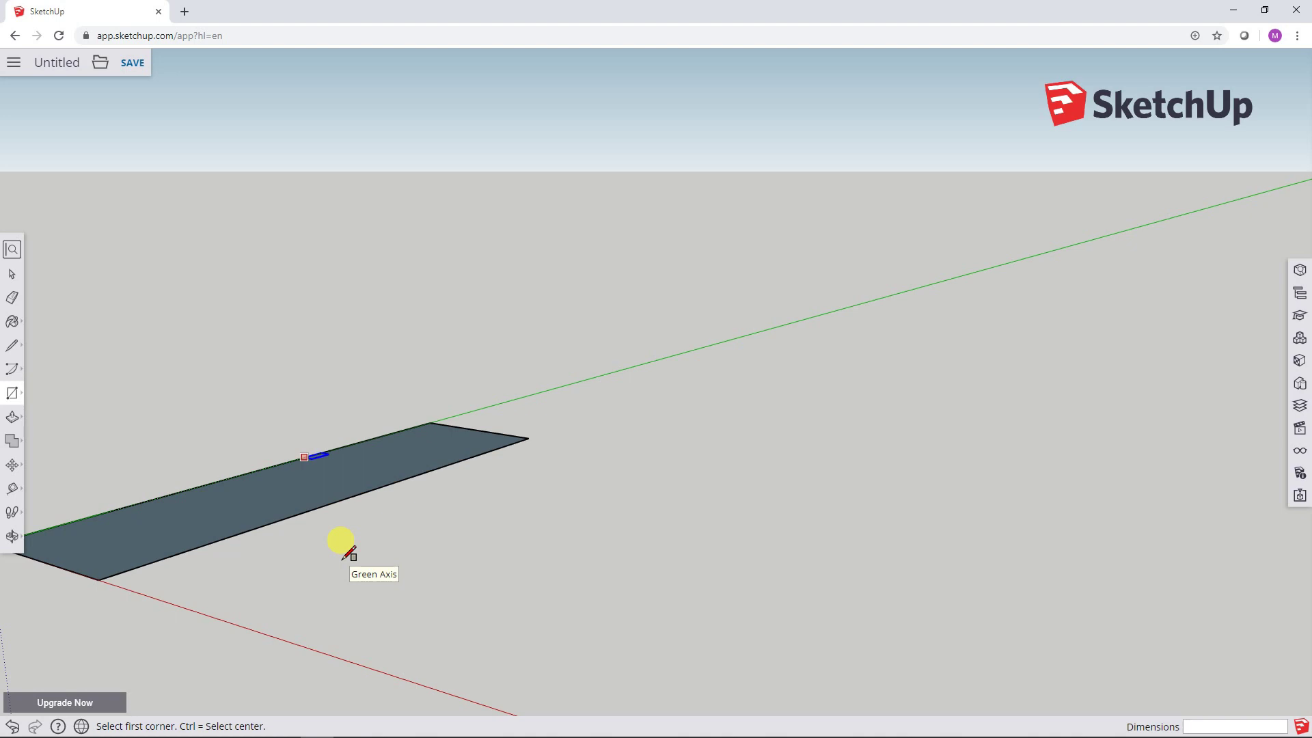
middle_click_drag(349, 554, 759, 544, "shift")
key("r")
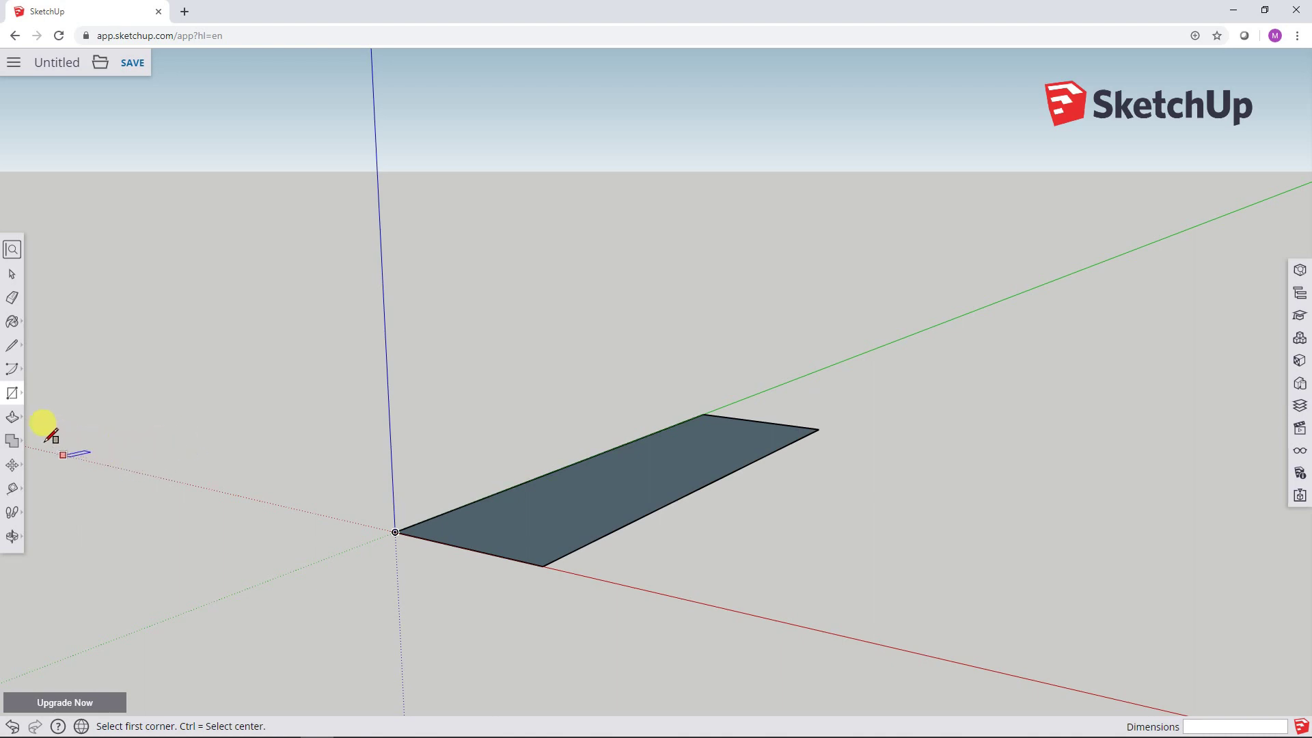
Step: Push/Pull the rectangle up 1.5" into a board-shaped box
left_click(12, 422)
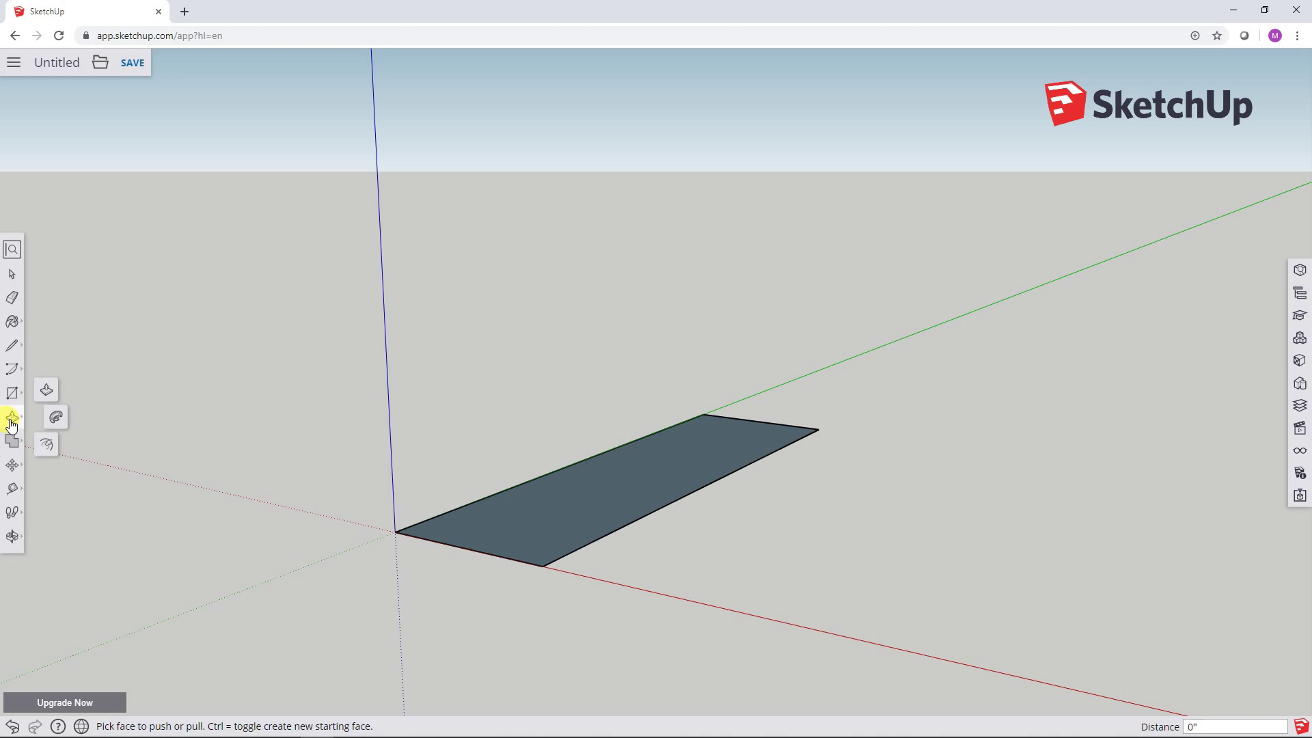
left_click(48, 391)
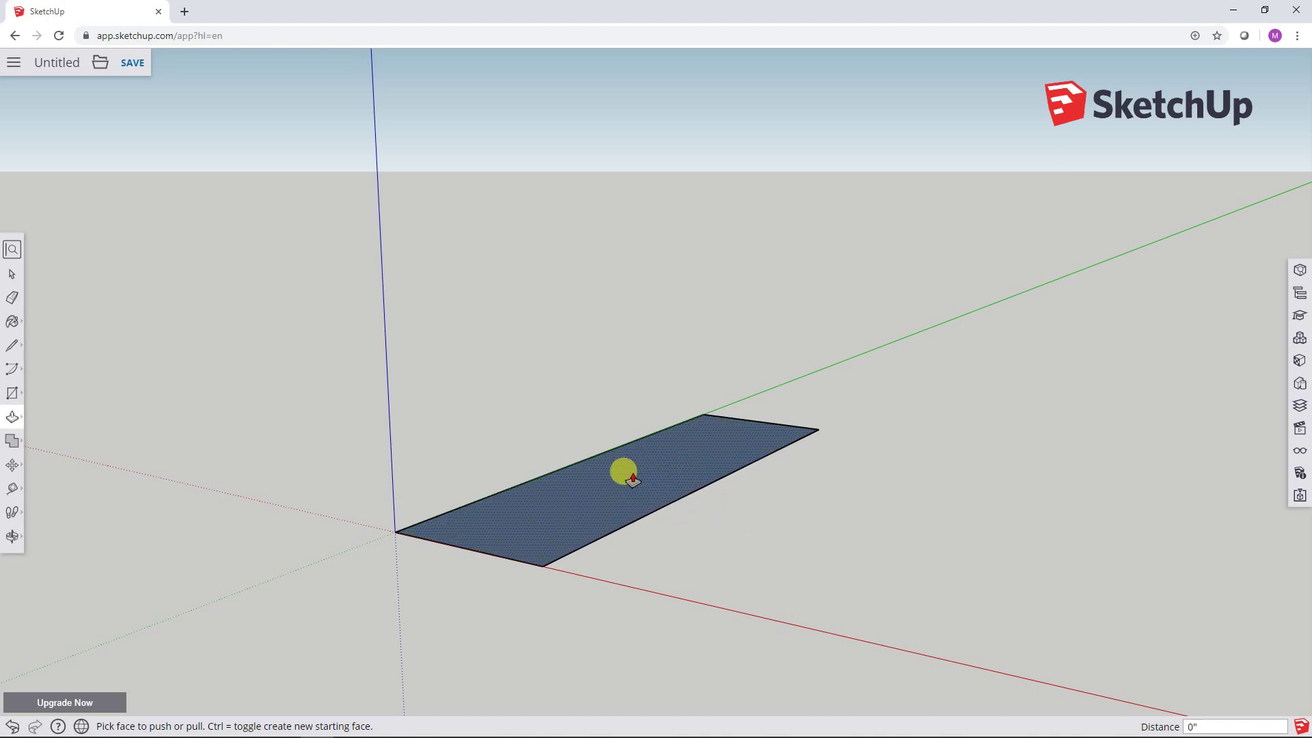
left_click_drag(633, 478, 629, 419)
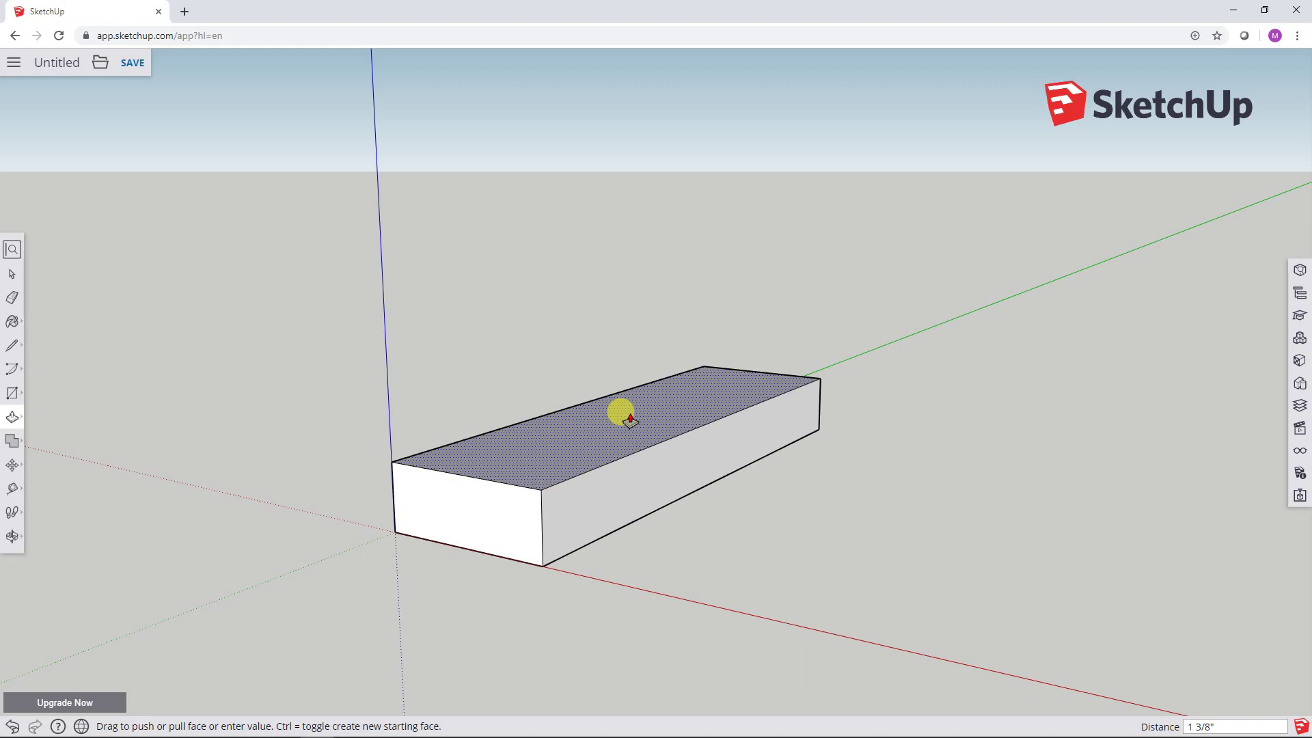
type("1")
key("Return")
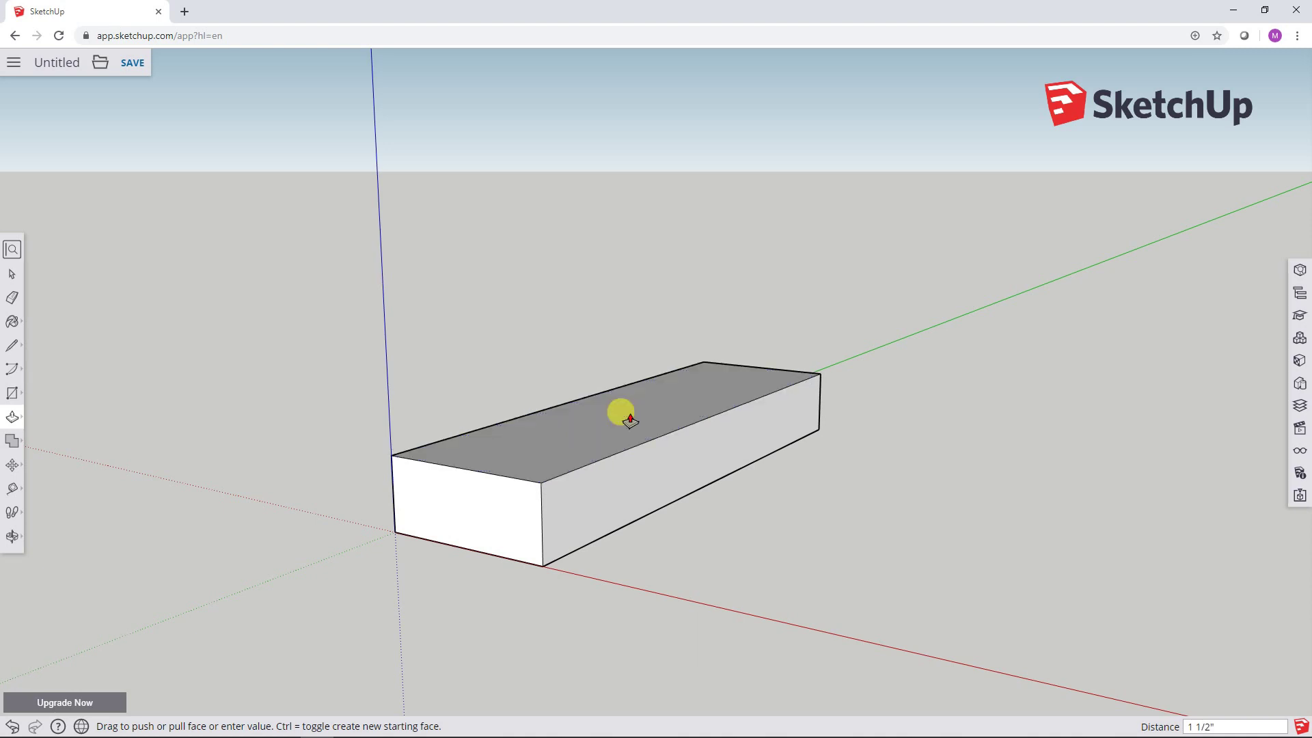
Step: Switch to the Select tool and orbit to look along the 1 1/2" thick board
left_click(11, 276)
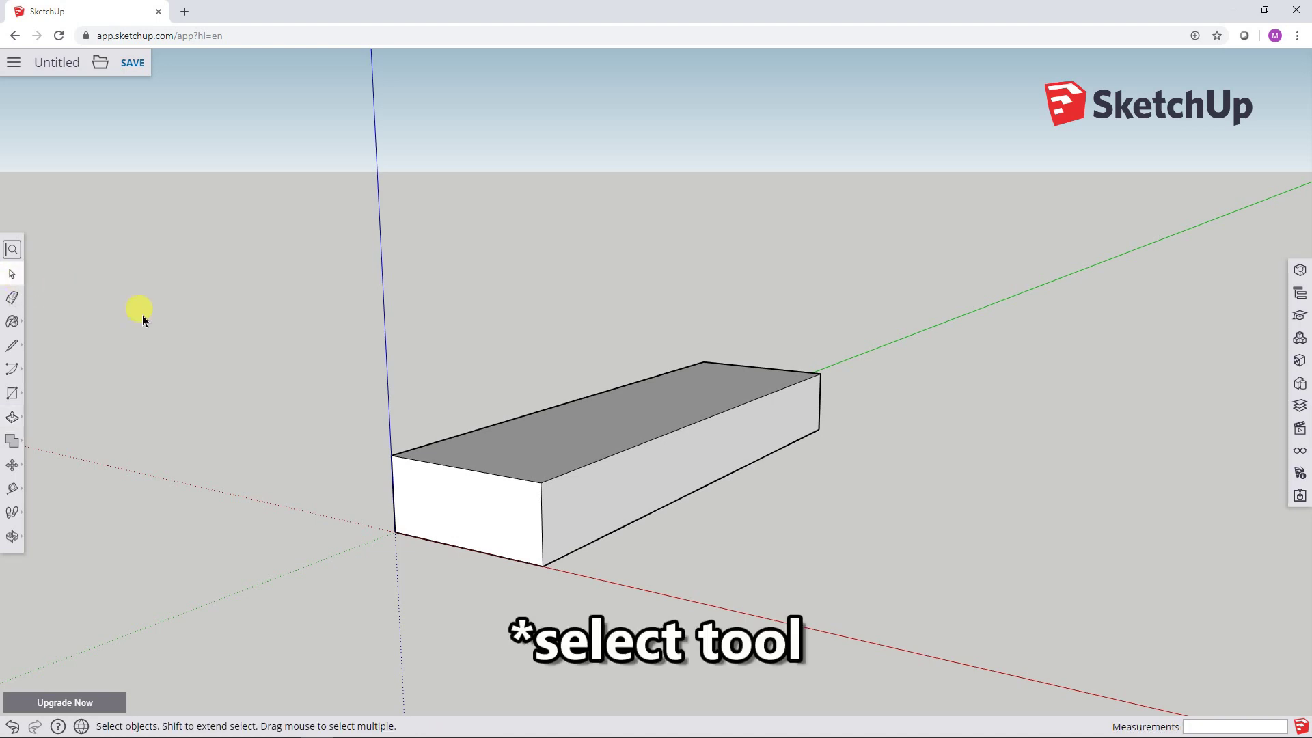
middle_click(799, 547)
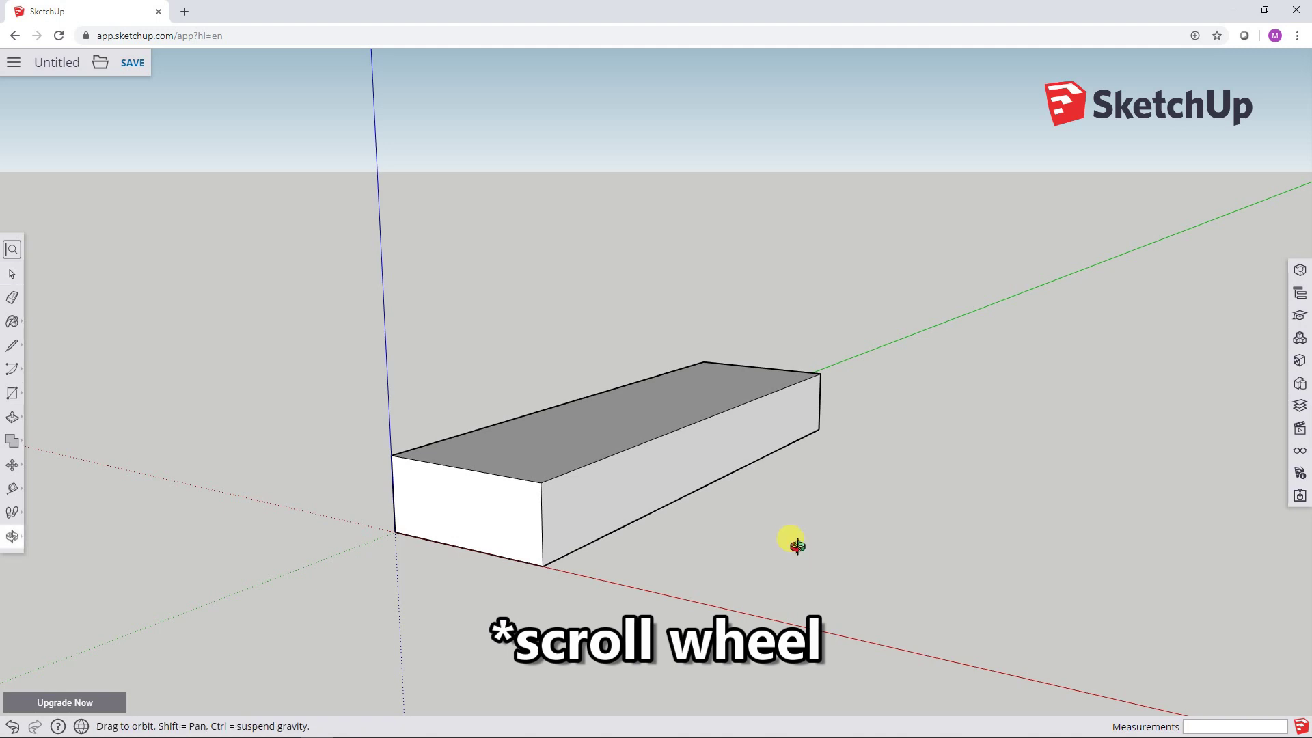
middle_click_drag(798, 546, 465, 621)
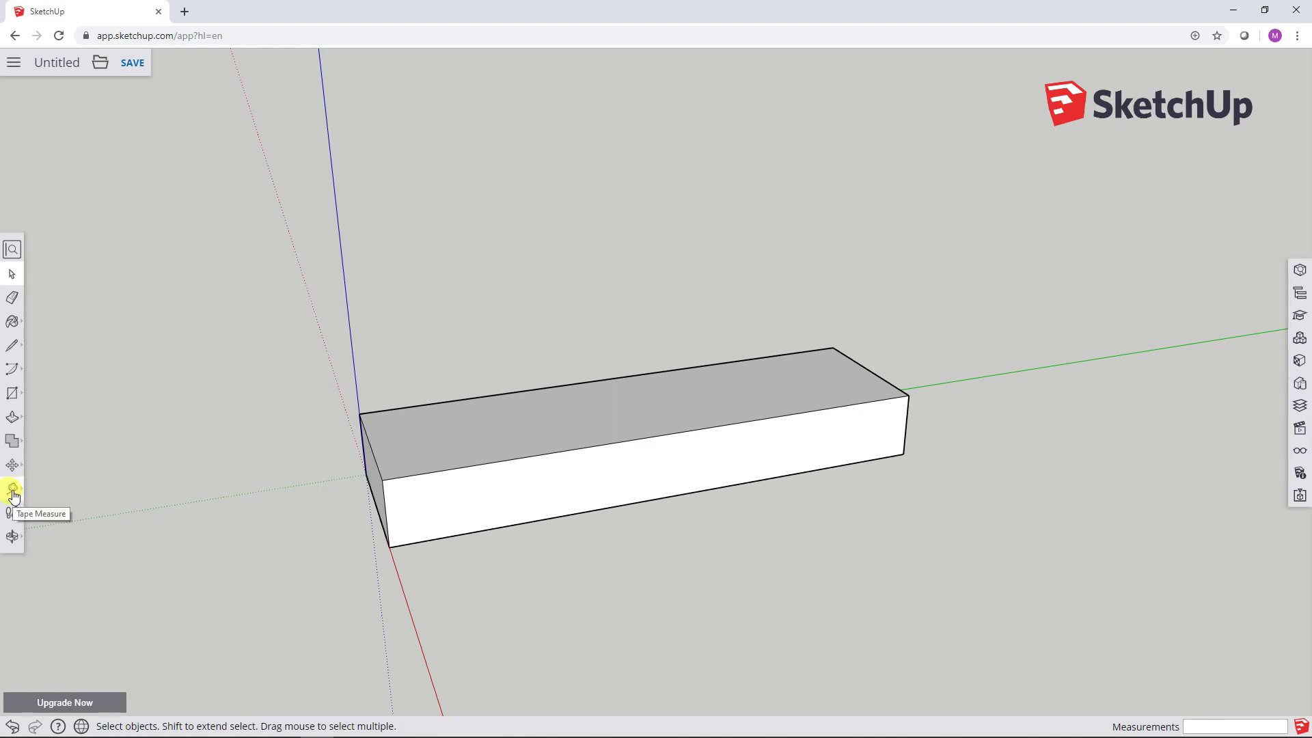
Step: Tape-measure from the box's bottom corner, orbiting to view it from above
left_click(13, 491)
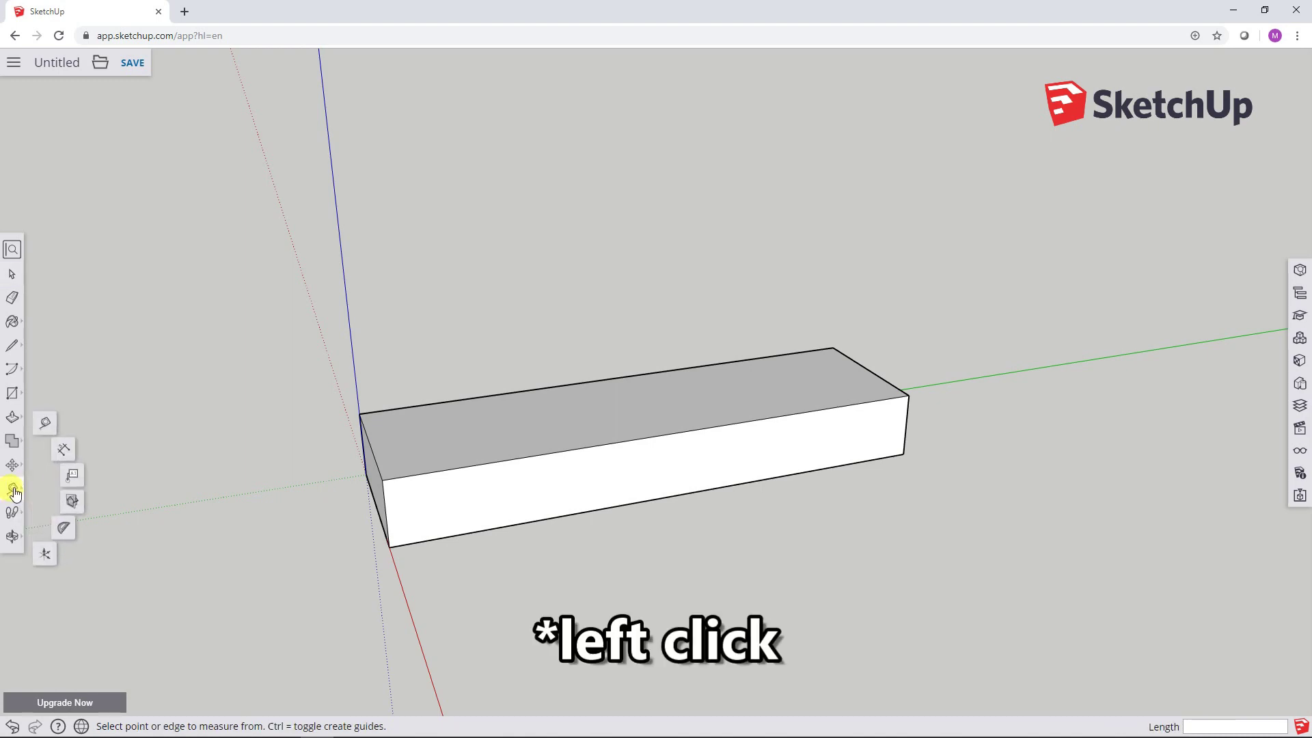
left_click(45, 418)
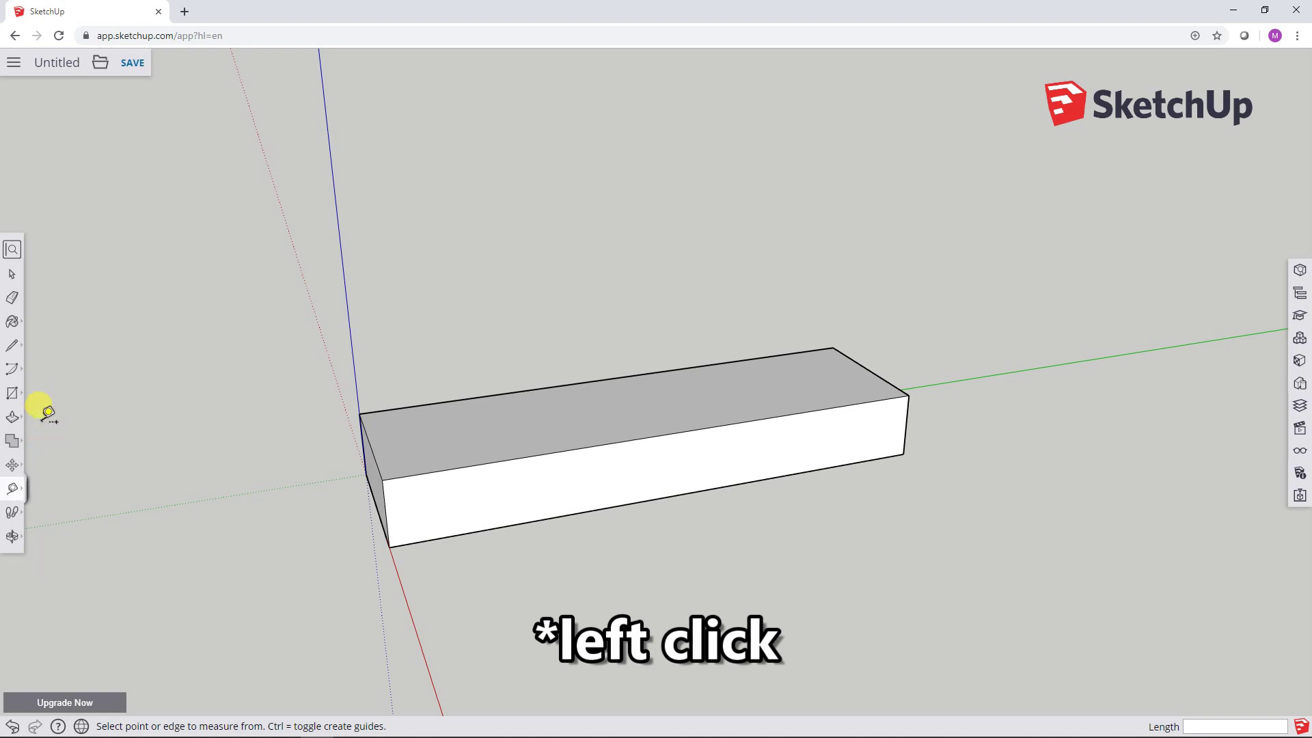
left_click(388, 547)
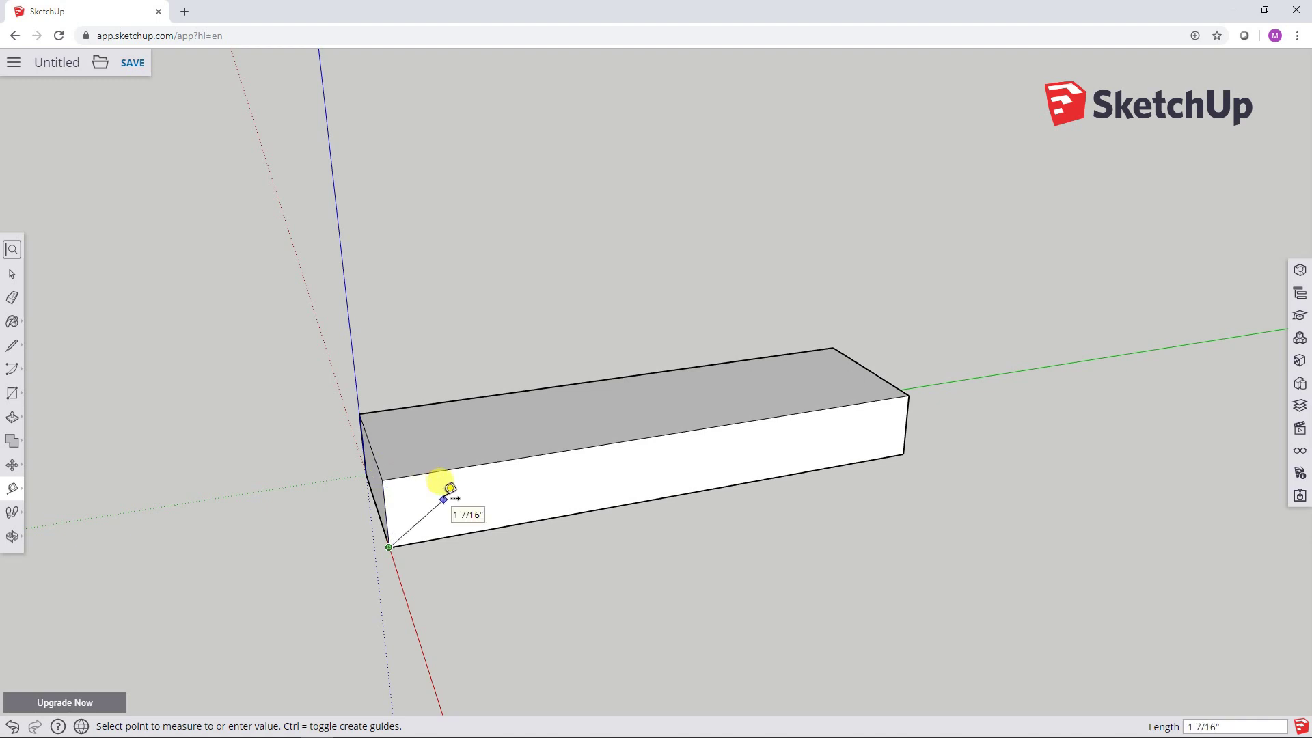
key("o")
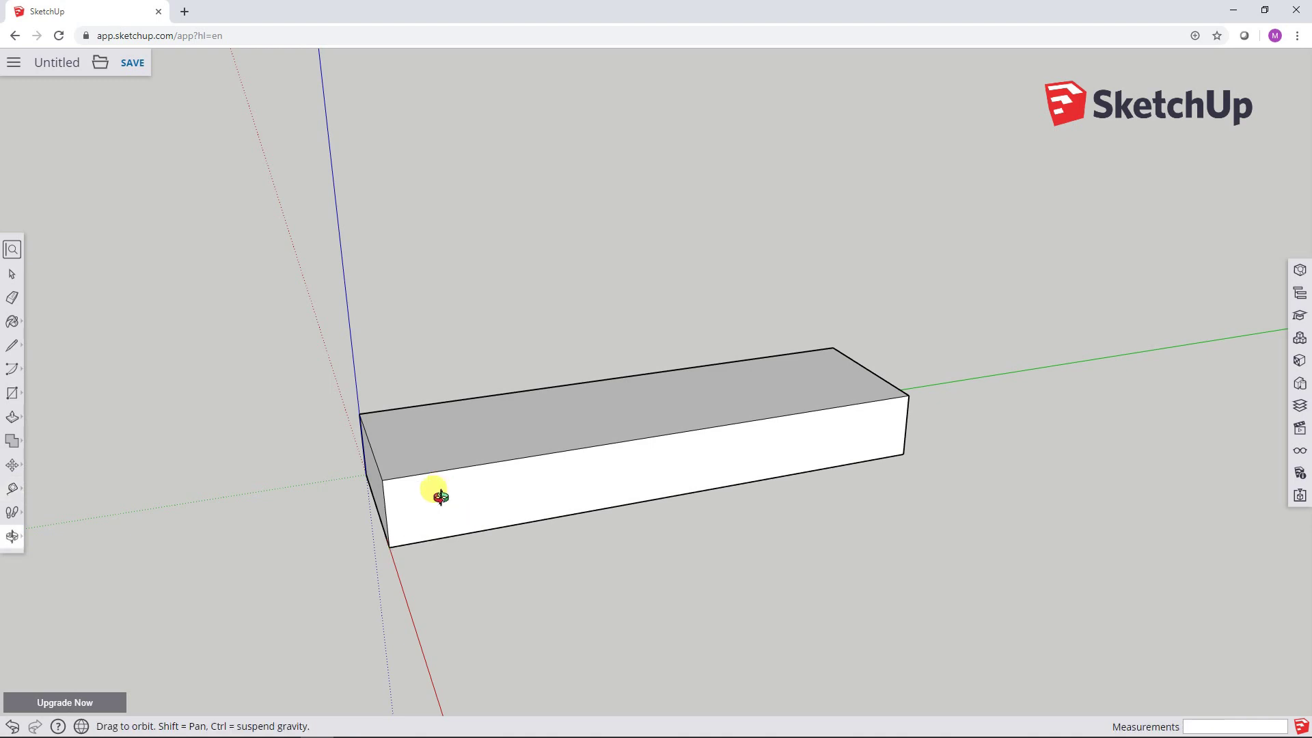
left_click_drag(441, 497, 635, 648)
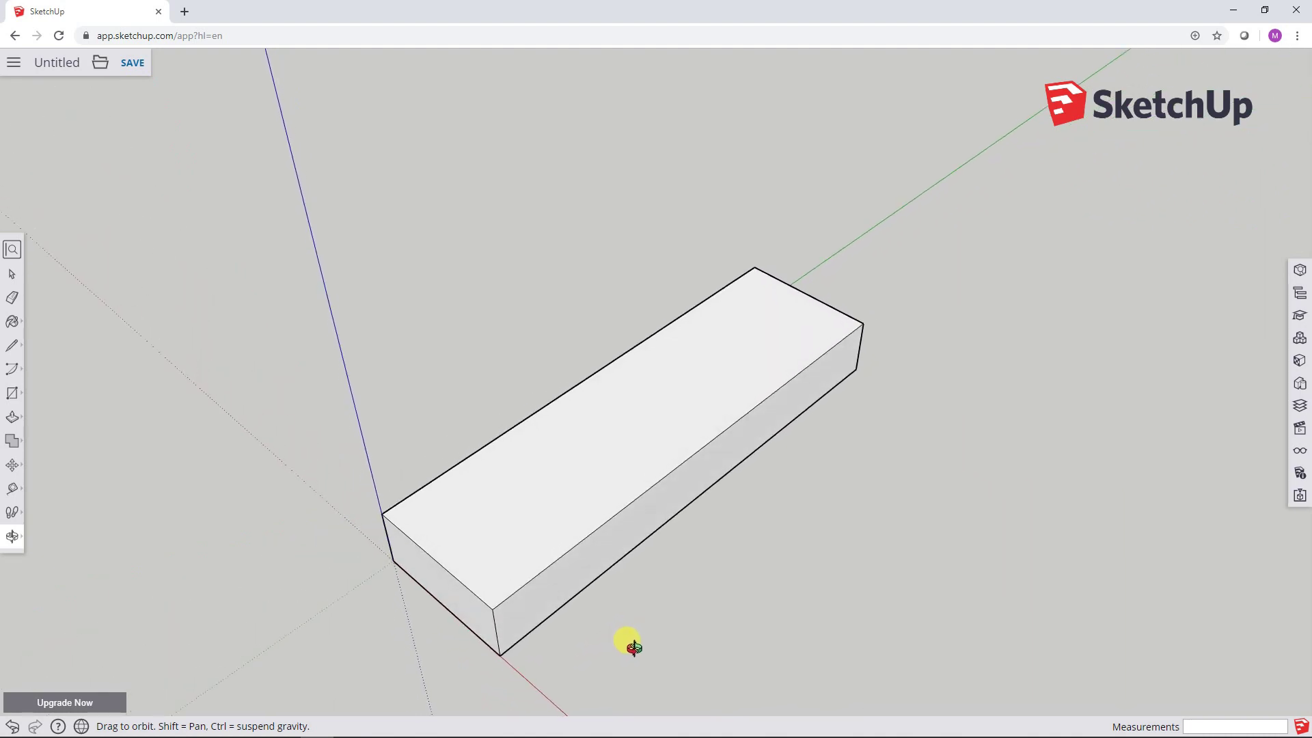
key("t")
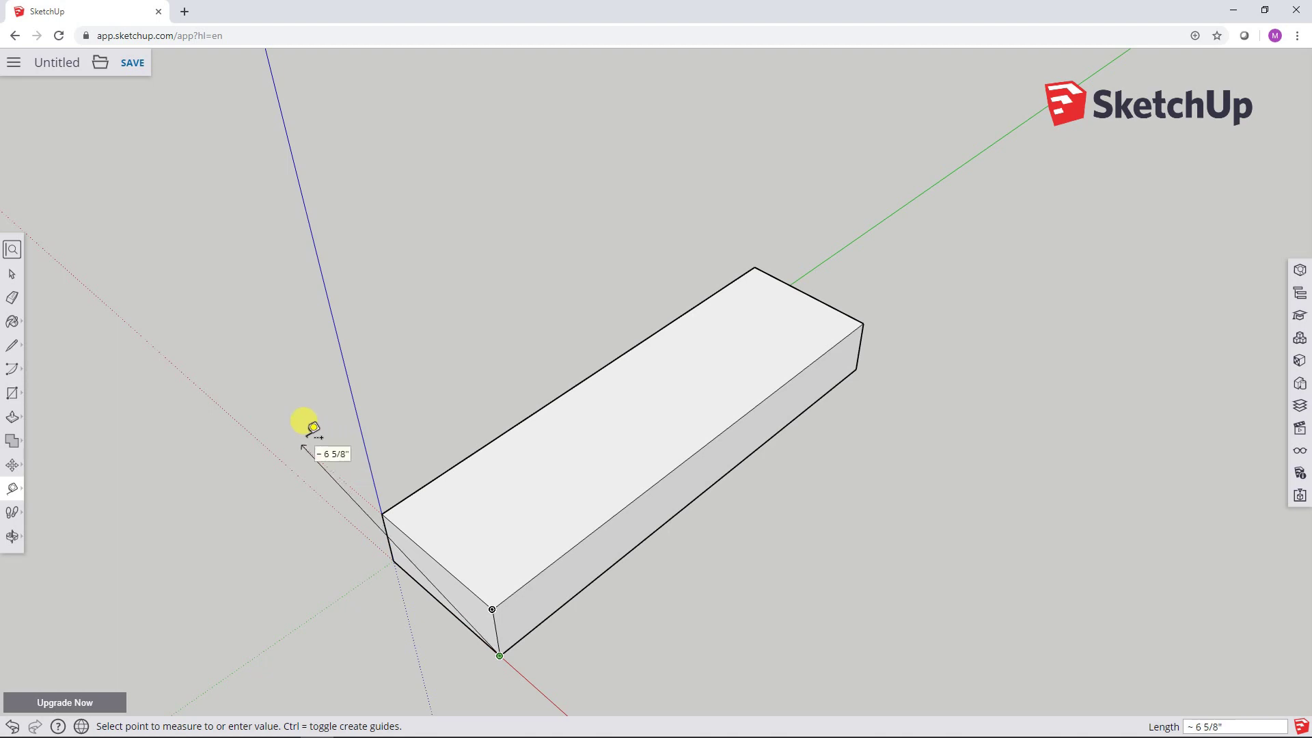
left_click(13, 277)
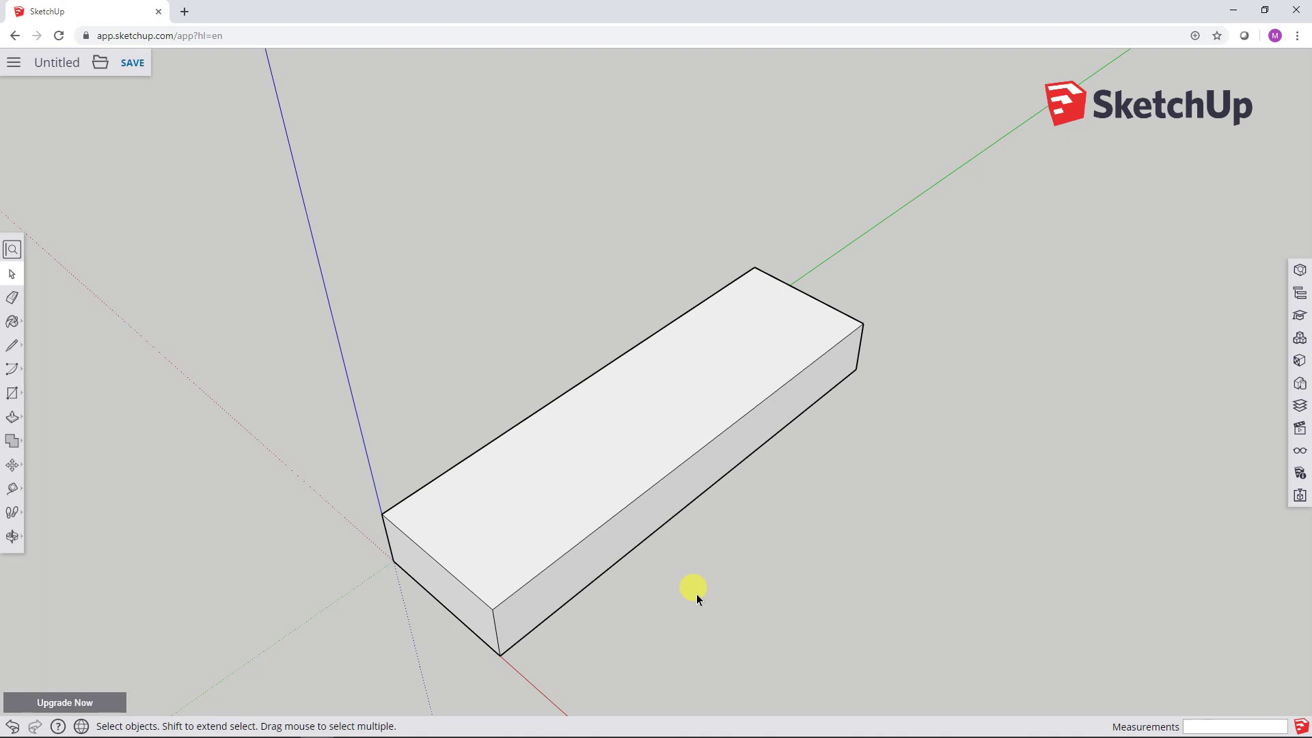
middle_click_drag(697, 599, 587, 585)
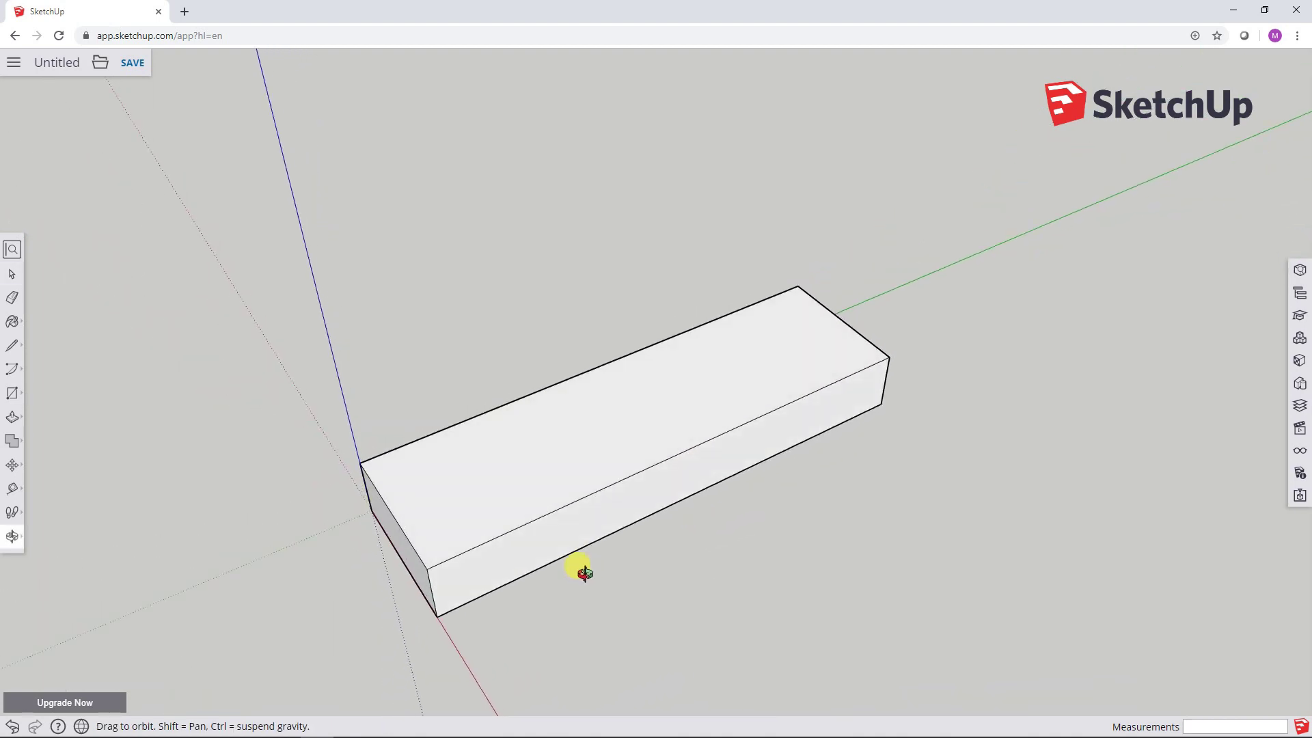
key("space")
middle_click_drag(589, 551, 620, 514)
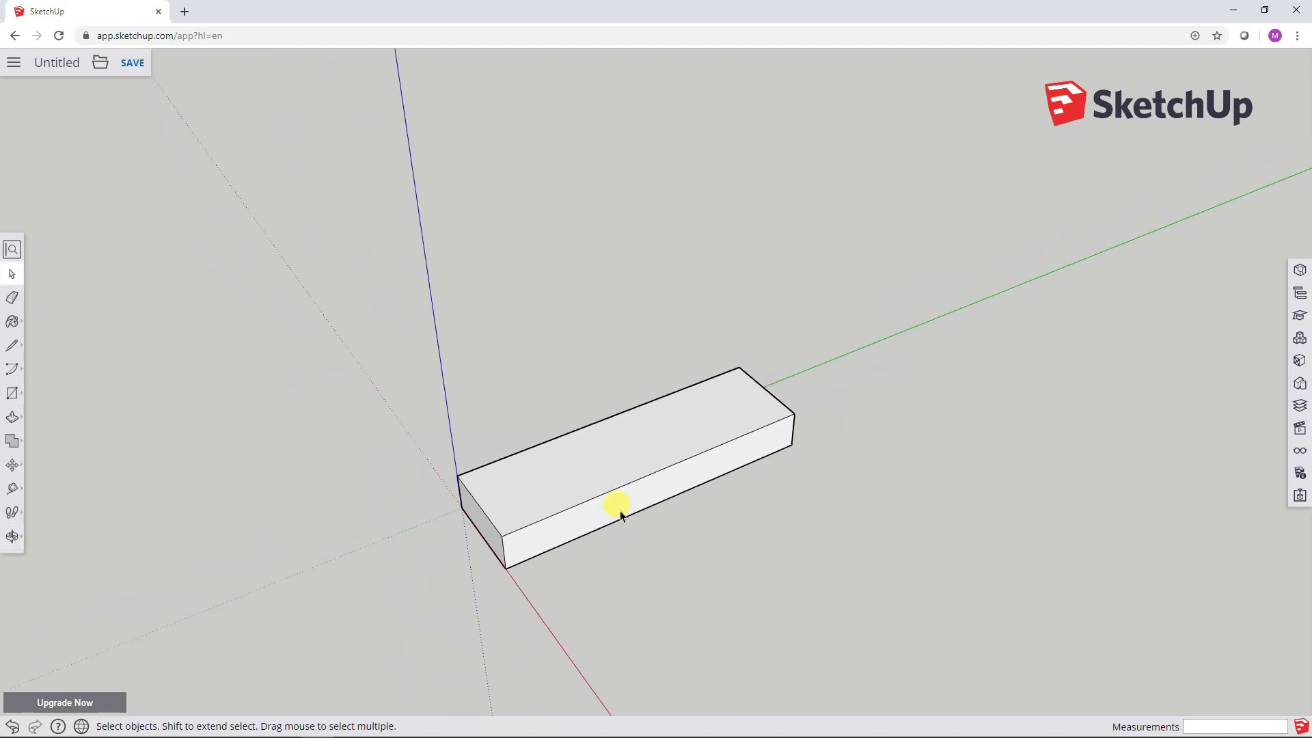
scroll(621, 514, "down", 4)
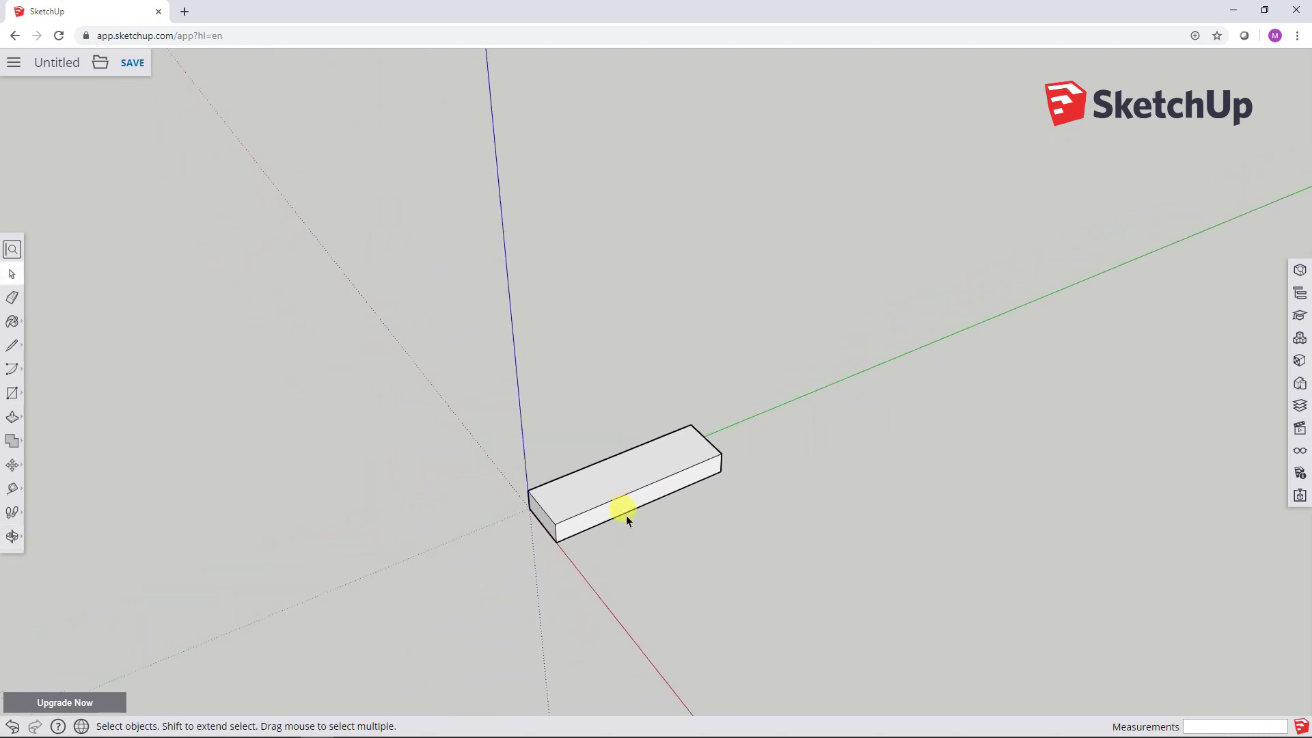
scroll(626, 515, "down", 3)
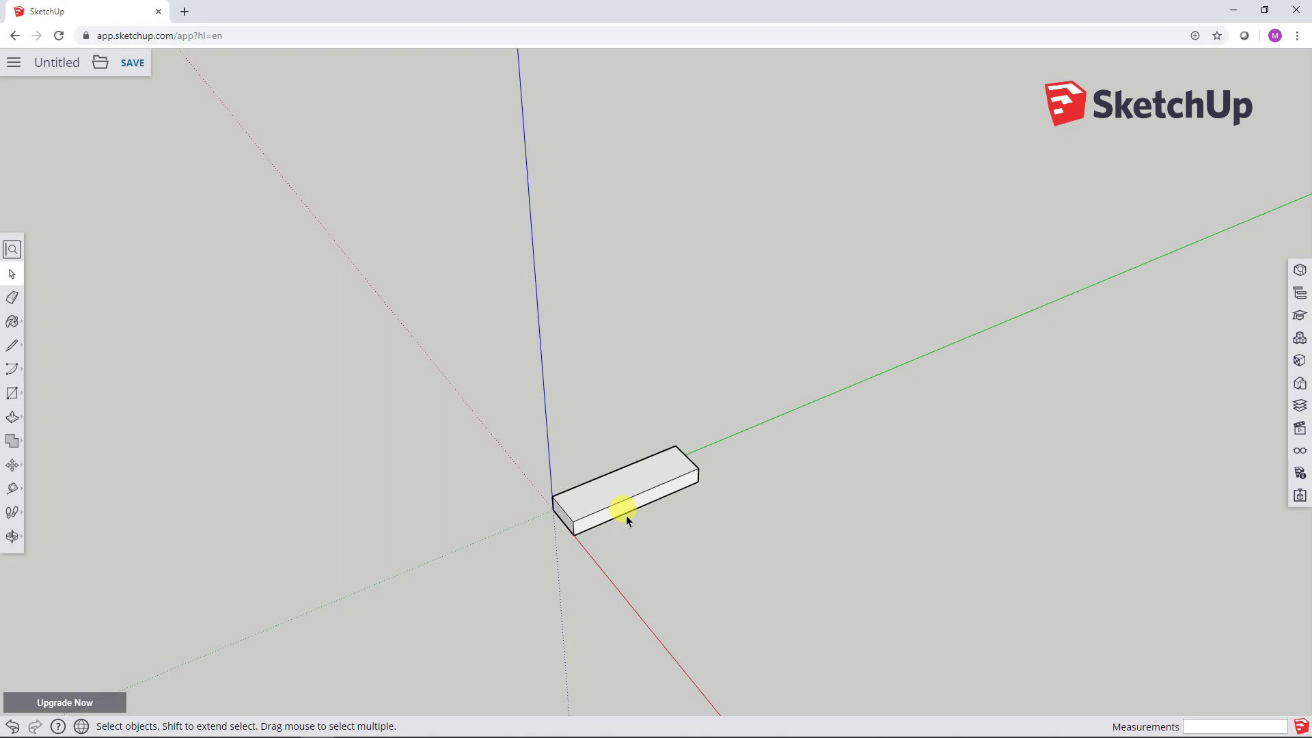
scroll(626, 516, "up", 6)
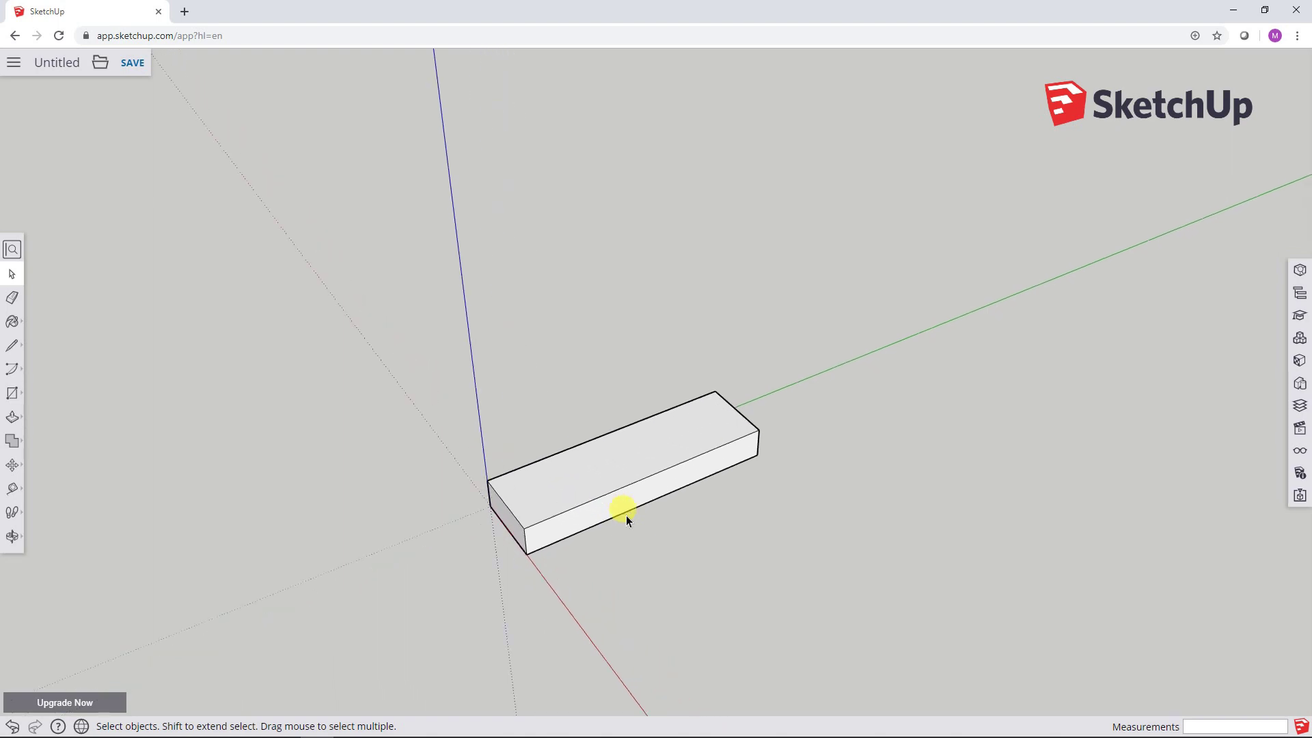
scroll(626, 515, "up", 2)
scroll(626, 515, "down", 3)
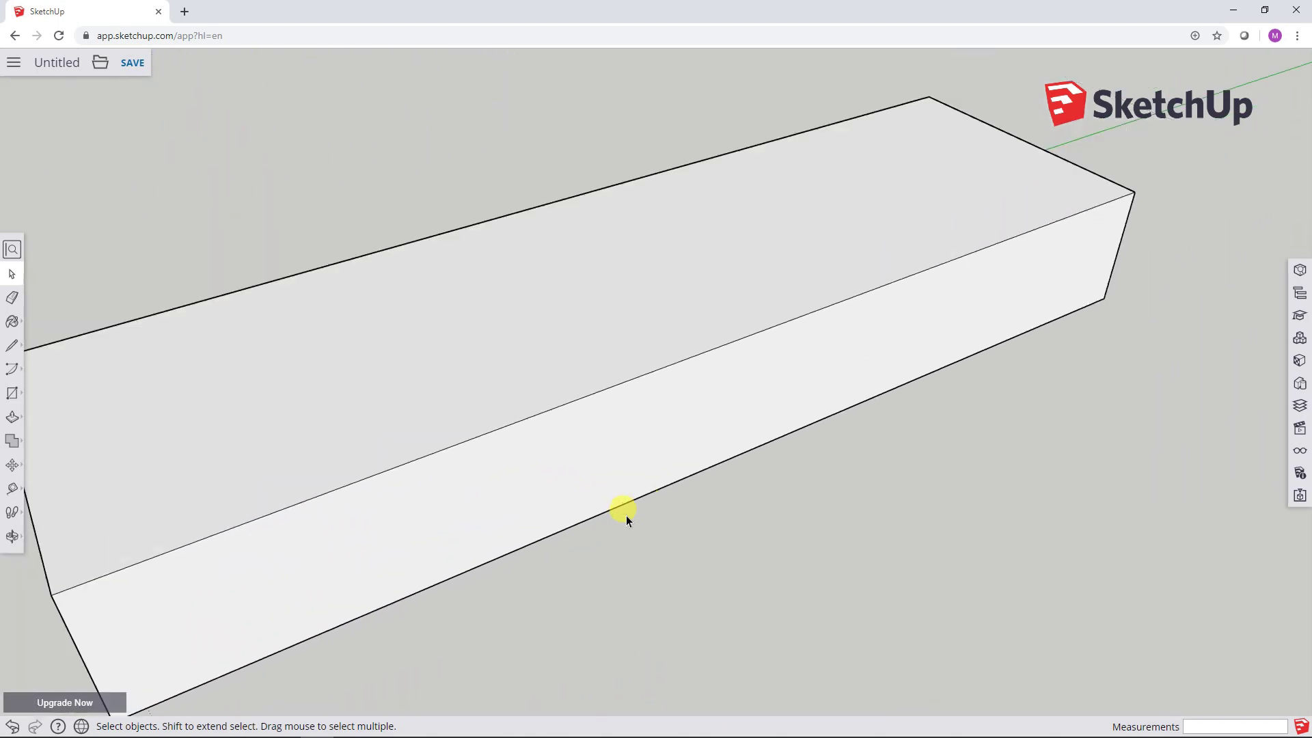
scroll(626, 516, "down", 3)
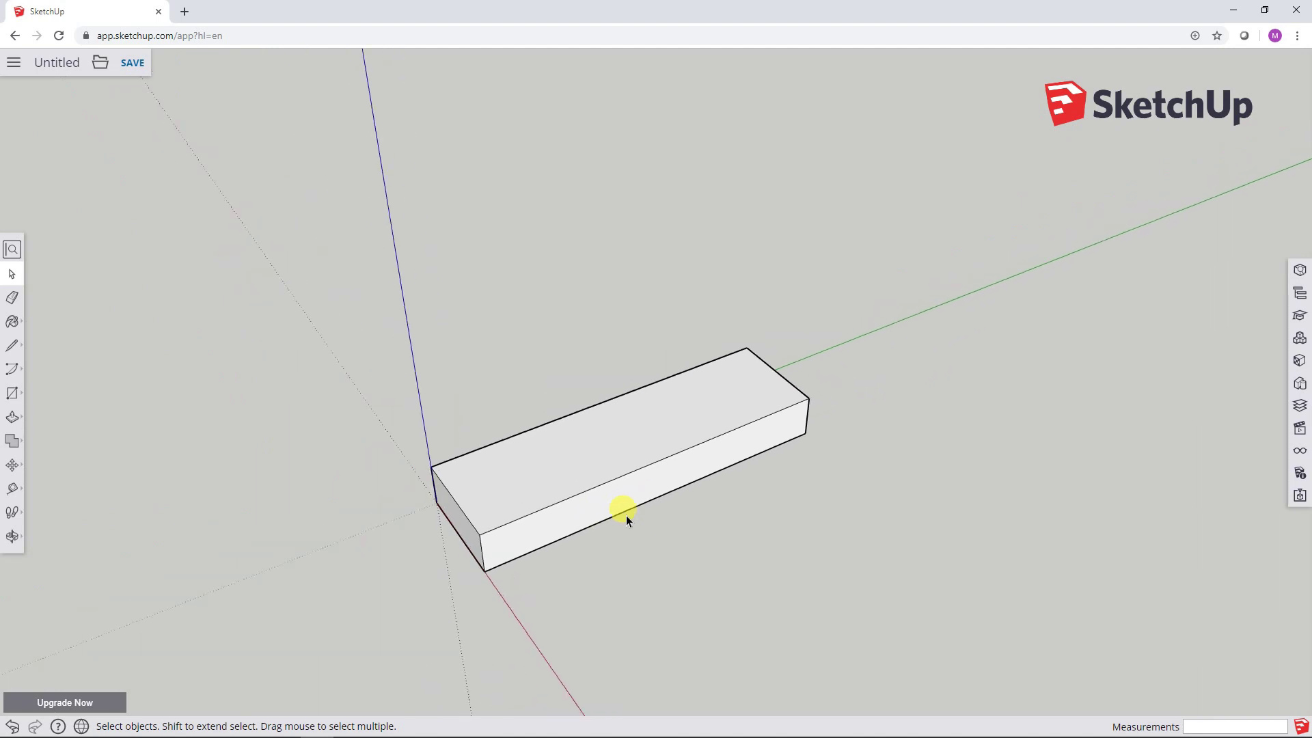
scroll(626, 515, "up", 1)
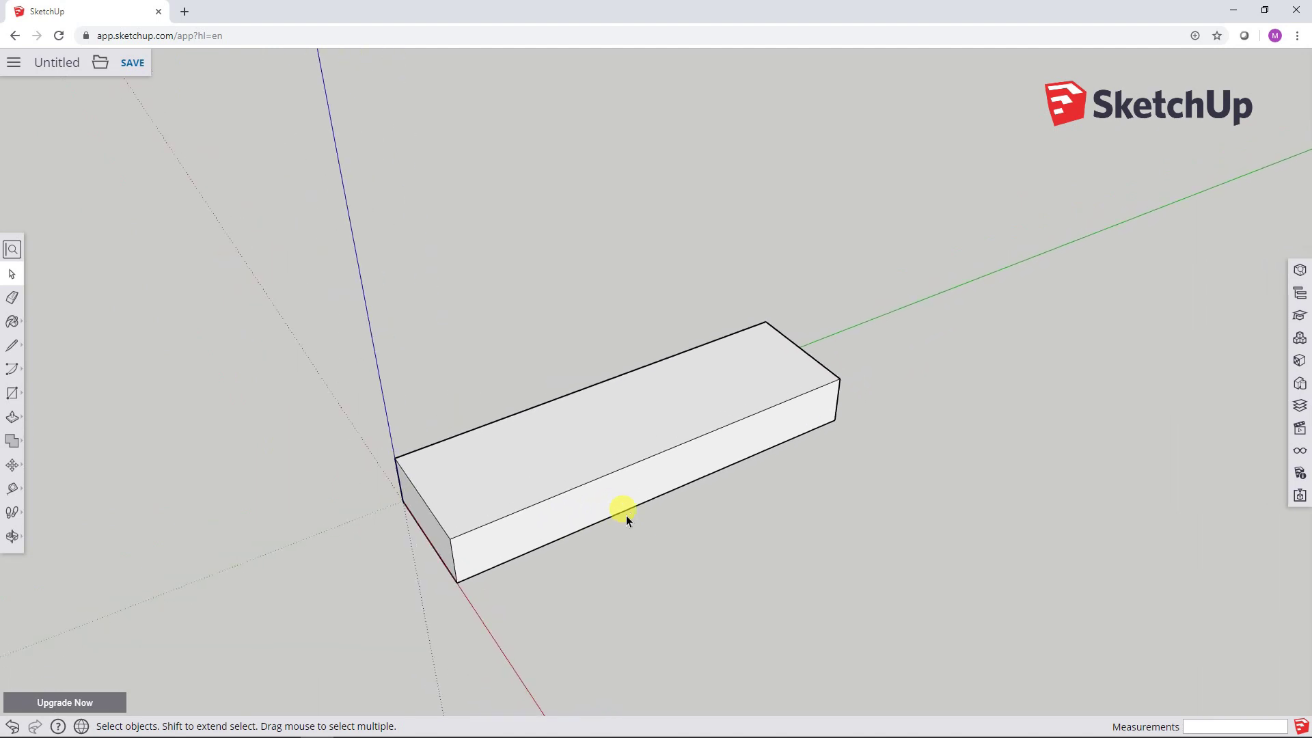
key("o")
mouse_move(626, 515)
left_mouse_down()
mouse_move(772, 568)
mouse_move(741, 577)
mouse_move(629, 551)
mouse_move(618, 533)
left_mouse_up()
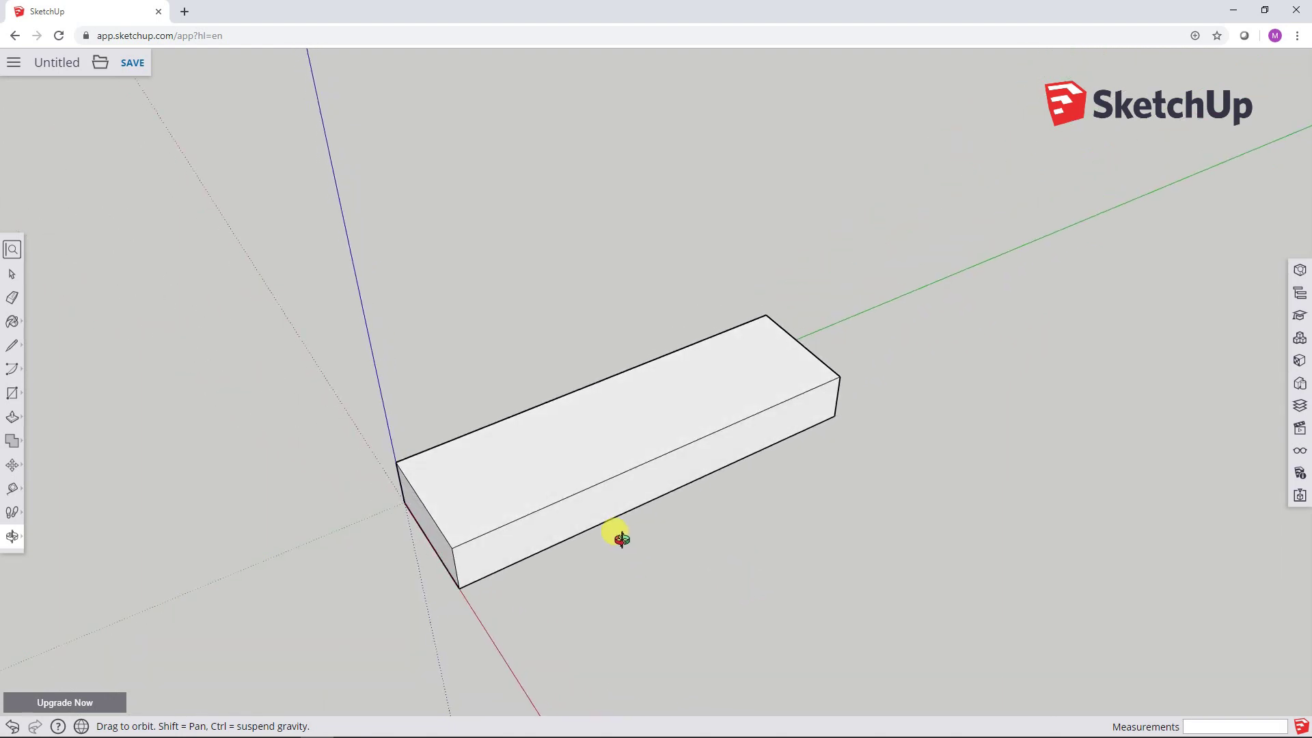
key("space")
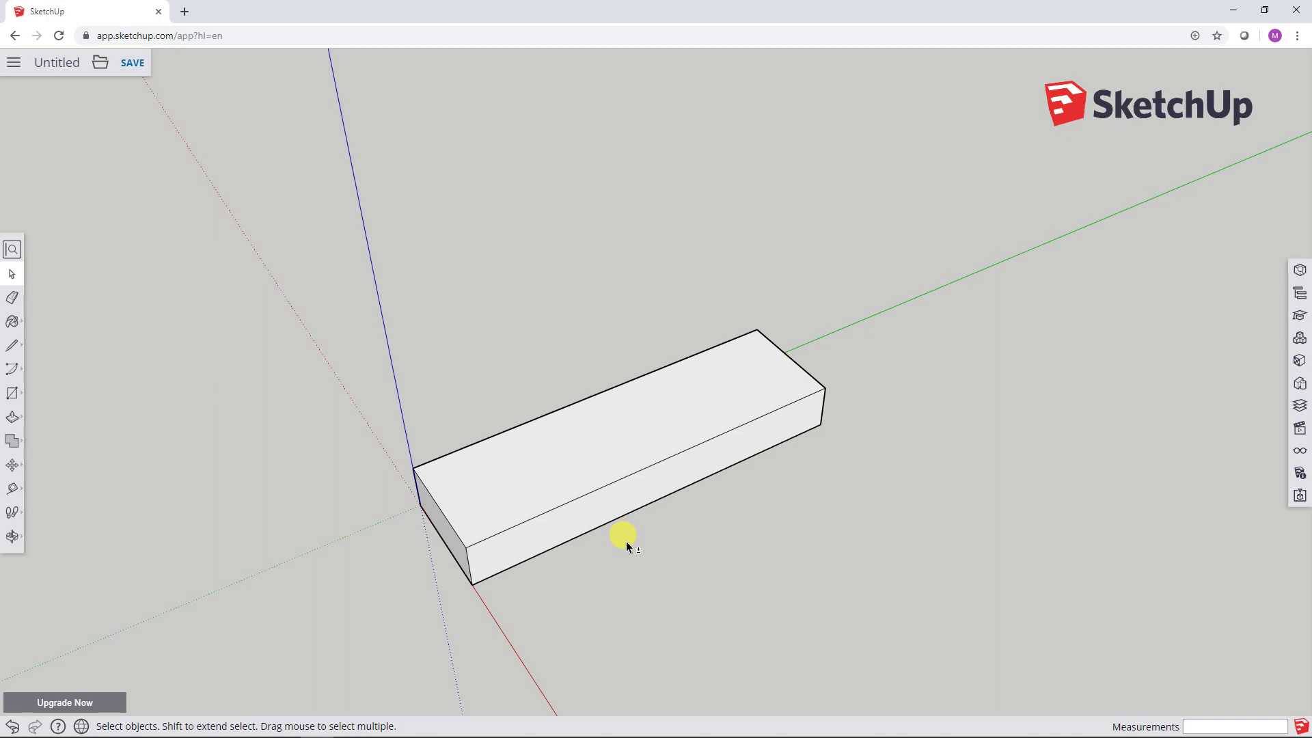
key("o")
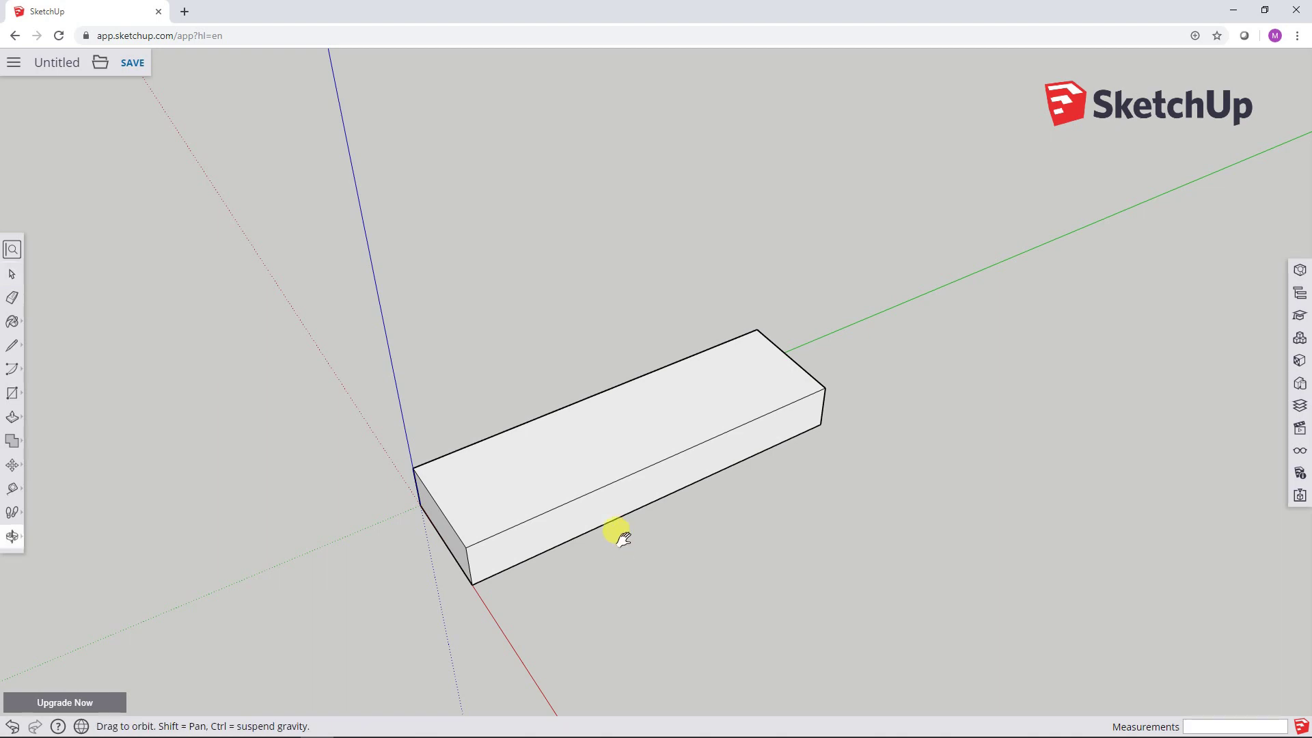
left_click_drag(622, 539, 542, 453)
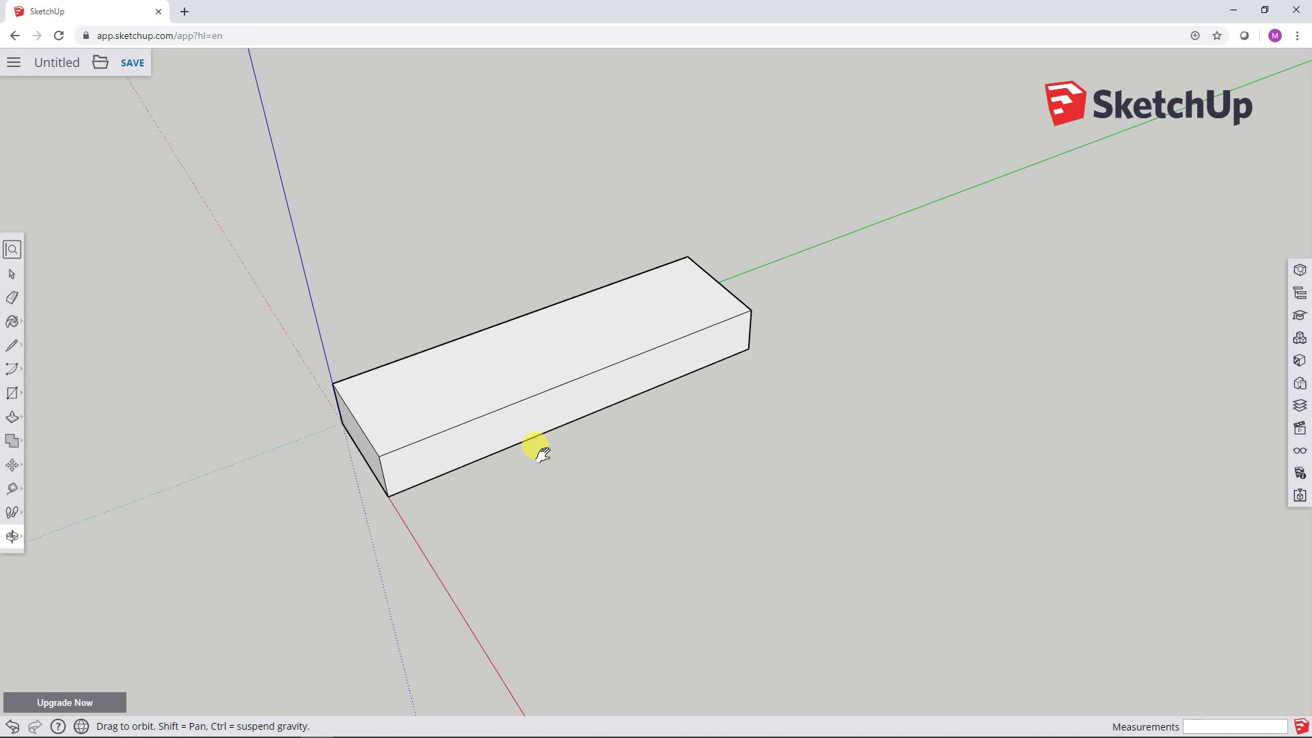
left_click_drag(540, 451, 605, 429)
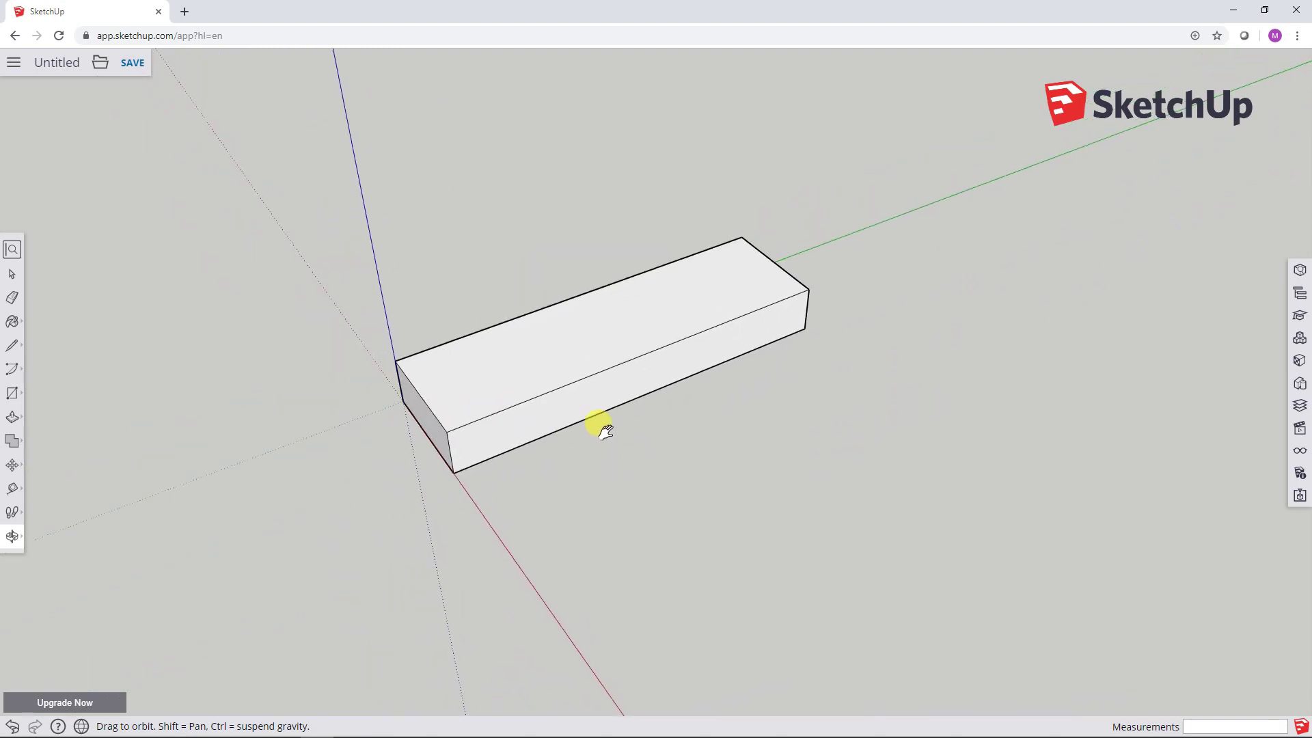
key("space")
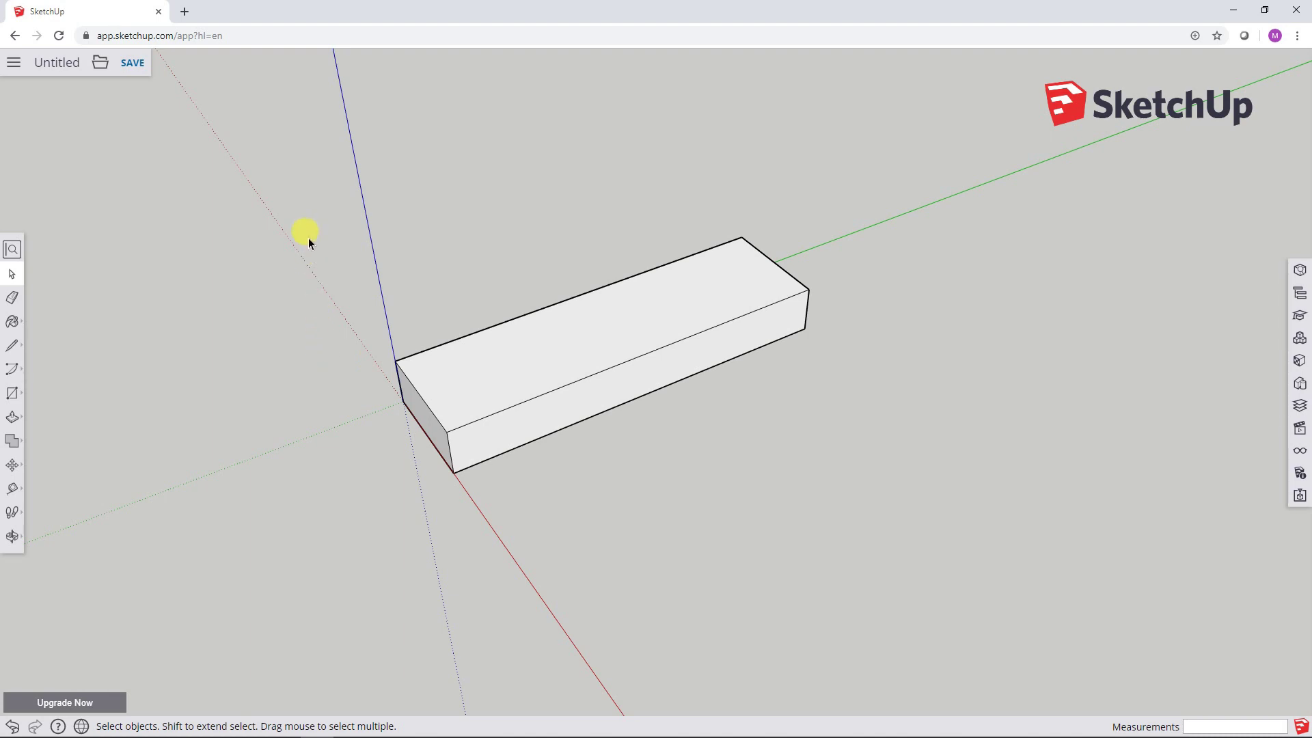
Step: Window-select the entire box, then orbit around it to confirm everything is selected
left_click_drag(308, 239, 854, 473)
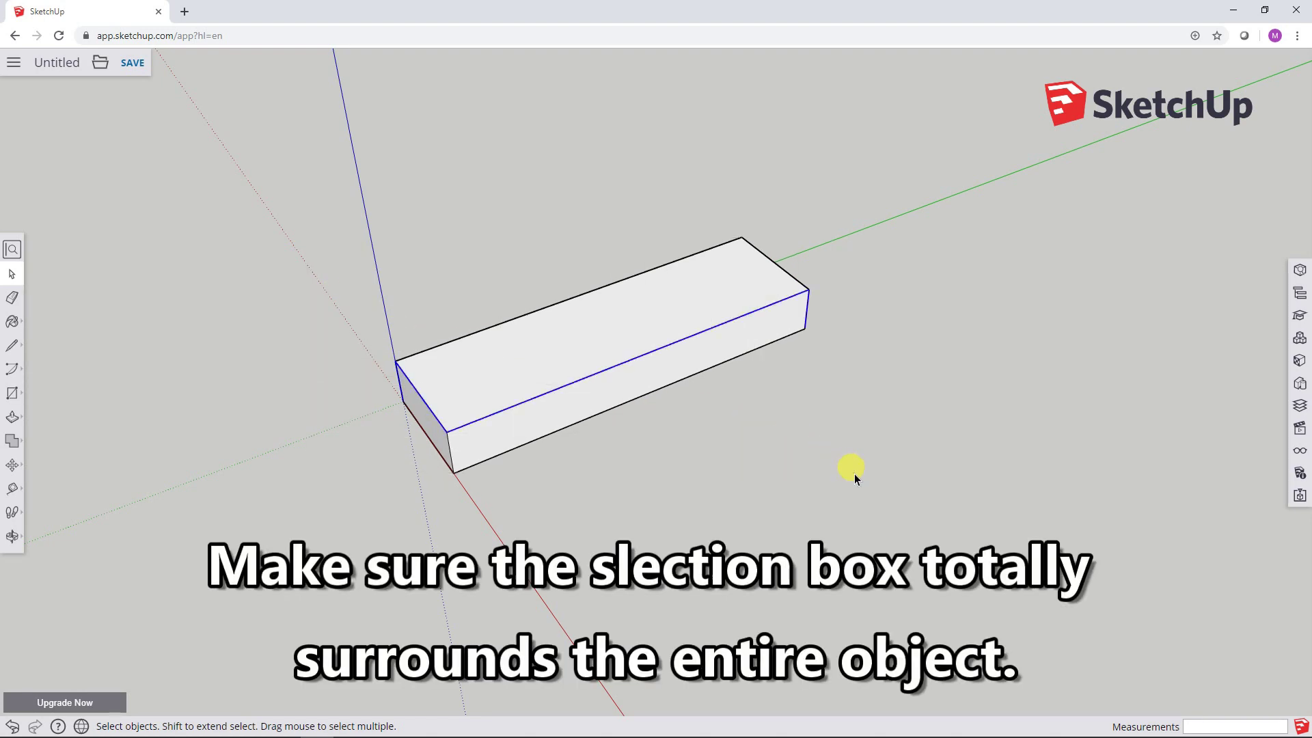
left_click(331, 193)
left_click_drag(299, 185, 879, 503)
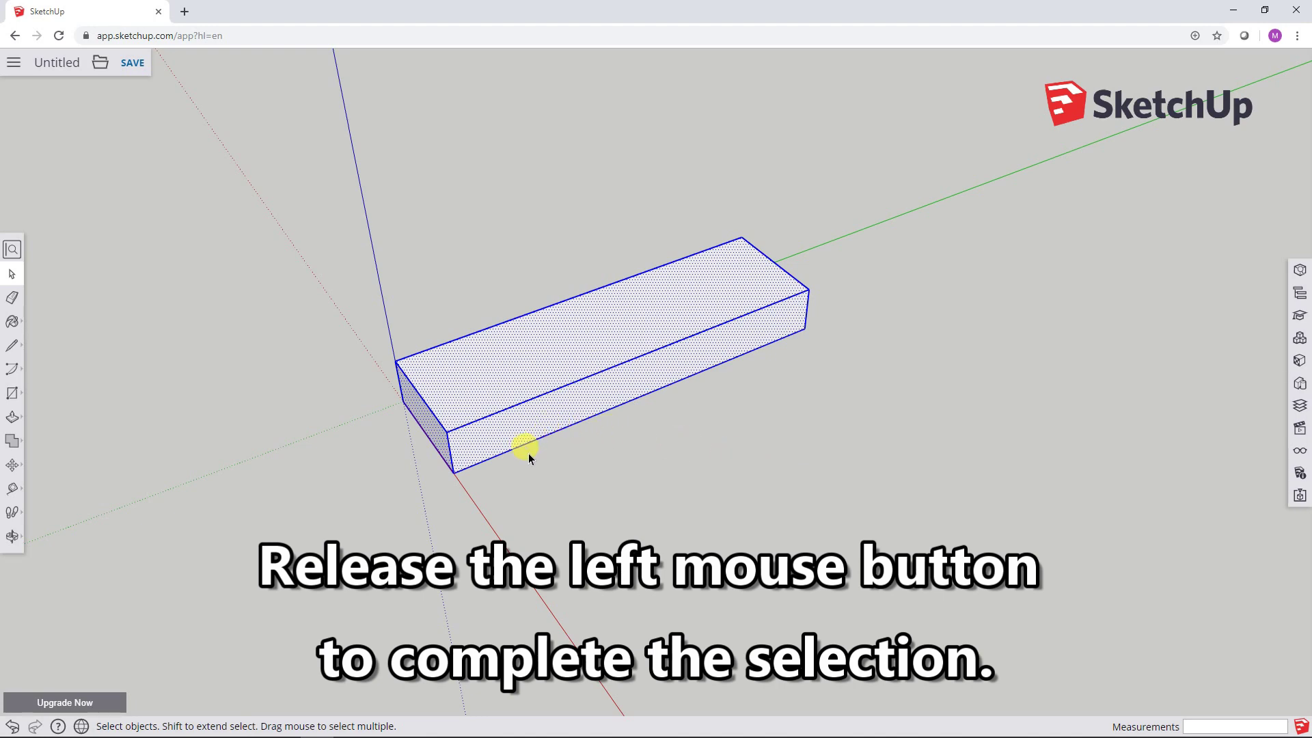
middle_click_drag(501, 359, 462, 134)
middle_click_drag(600, 522, 557, 351)
middle_click_drag(771, 534, 272, 440)
middle_click_drag(410, 223, 916, 498)
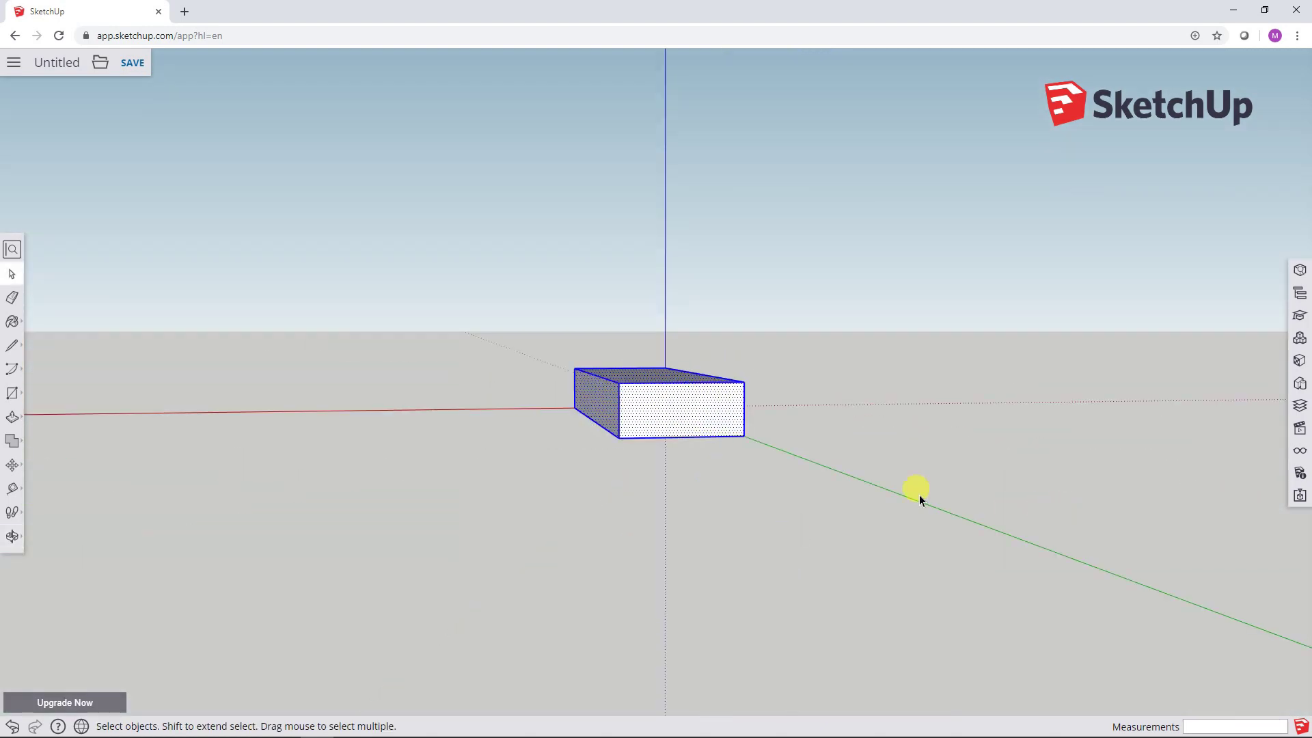
middle_click_drag(501, 325, 1160, 706)
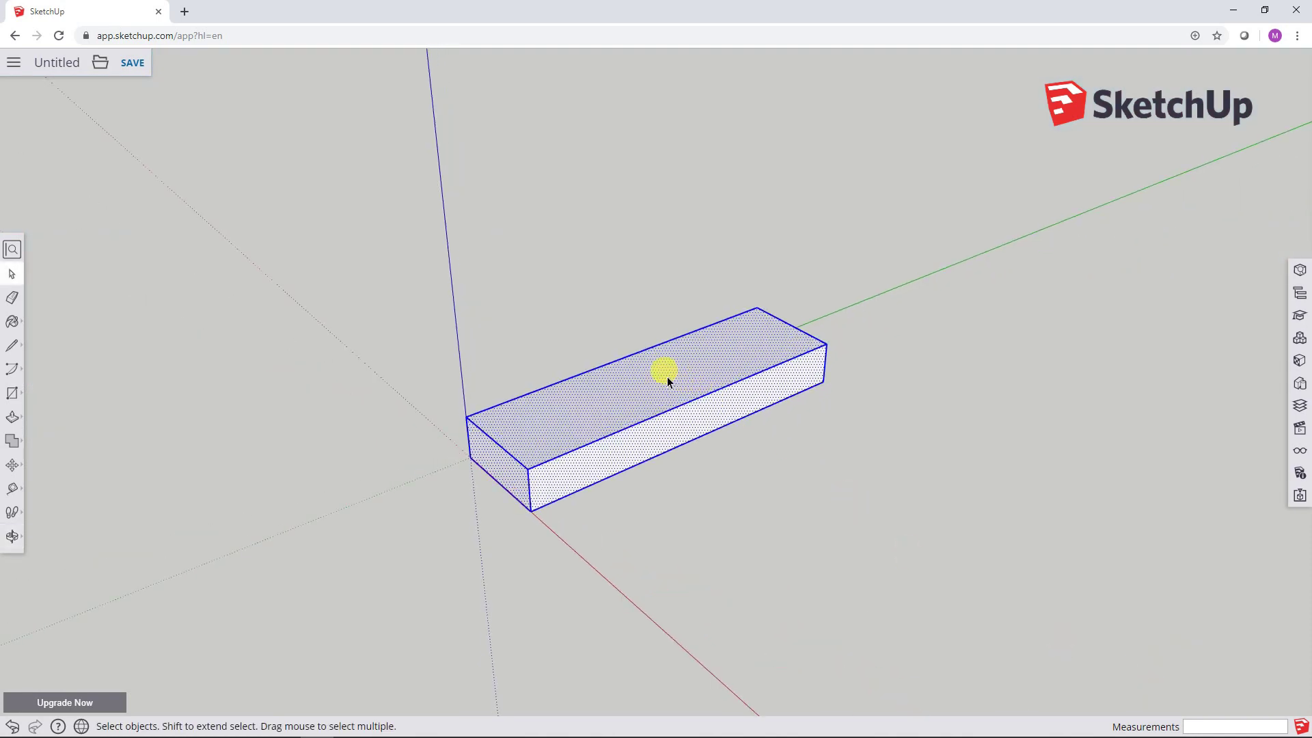
Step: Make the selected box a group from the right-click menu, then deselect it
right_click(668, 381)
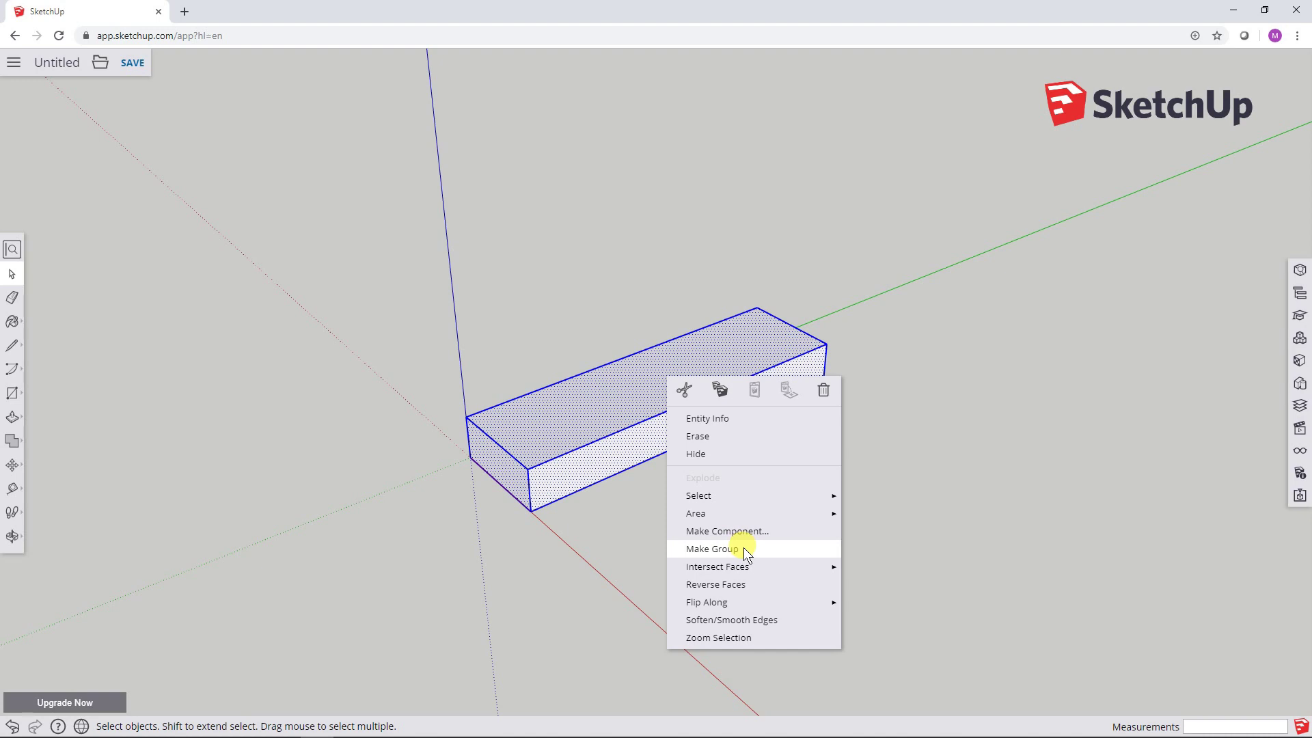
left_click(712, 549)
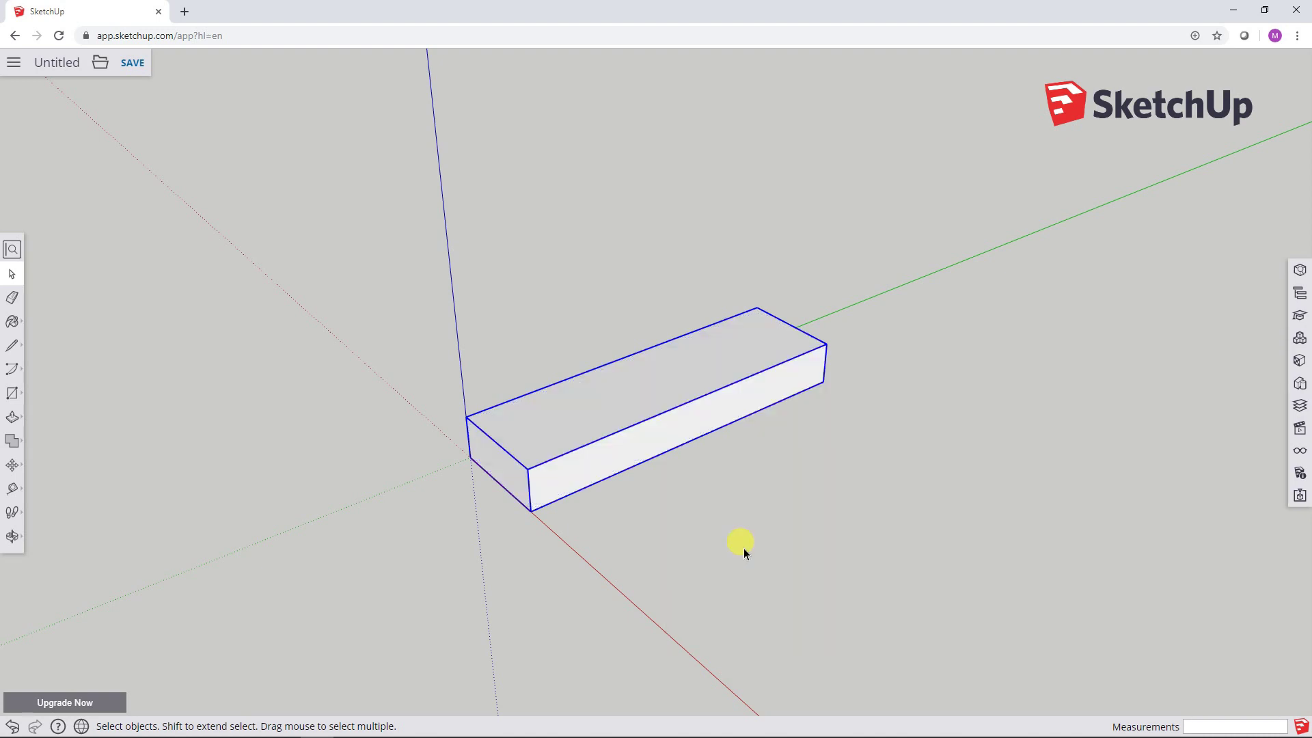
left_click(1083, 370)
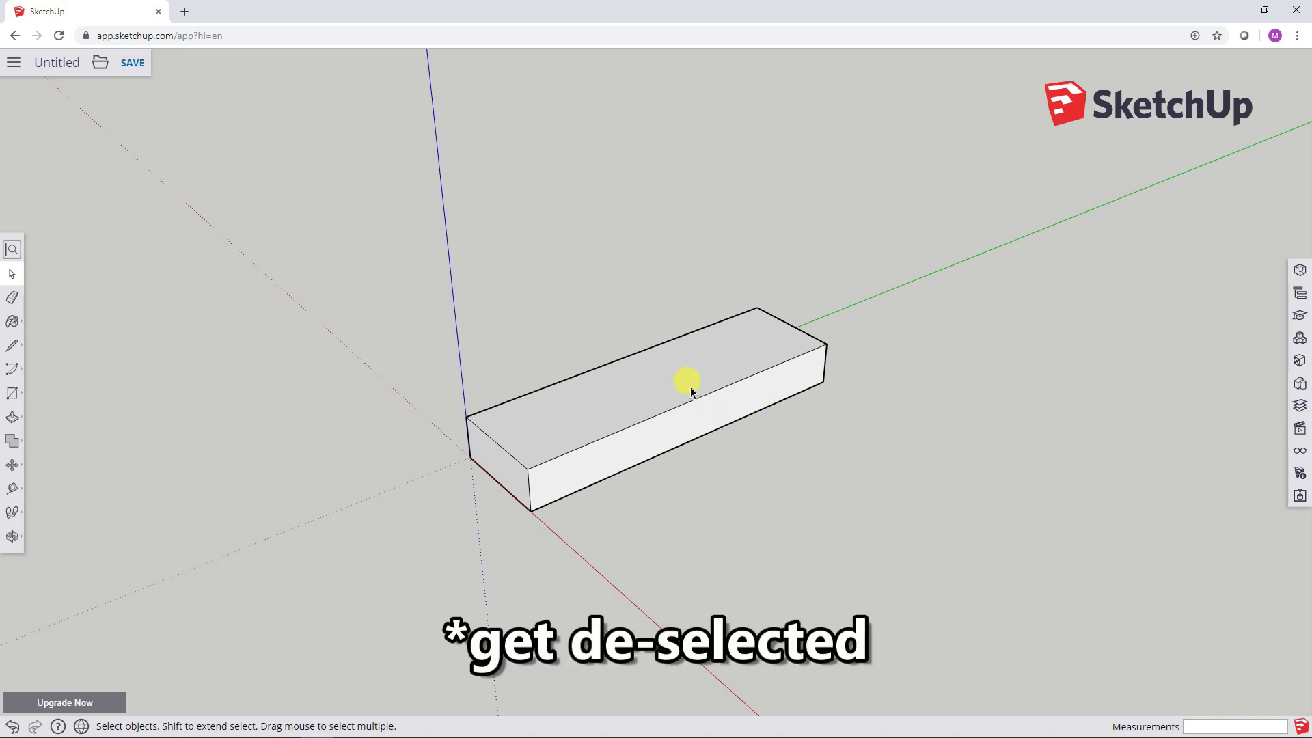
left_click_drag(689, 383, 735, 421)
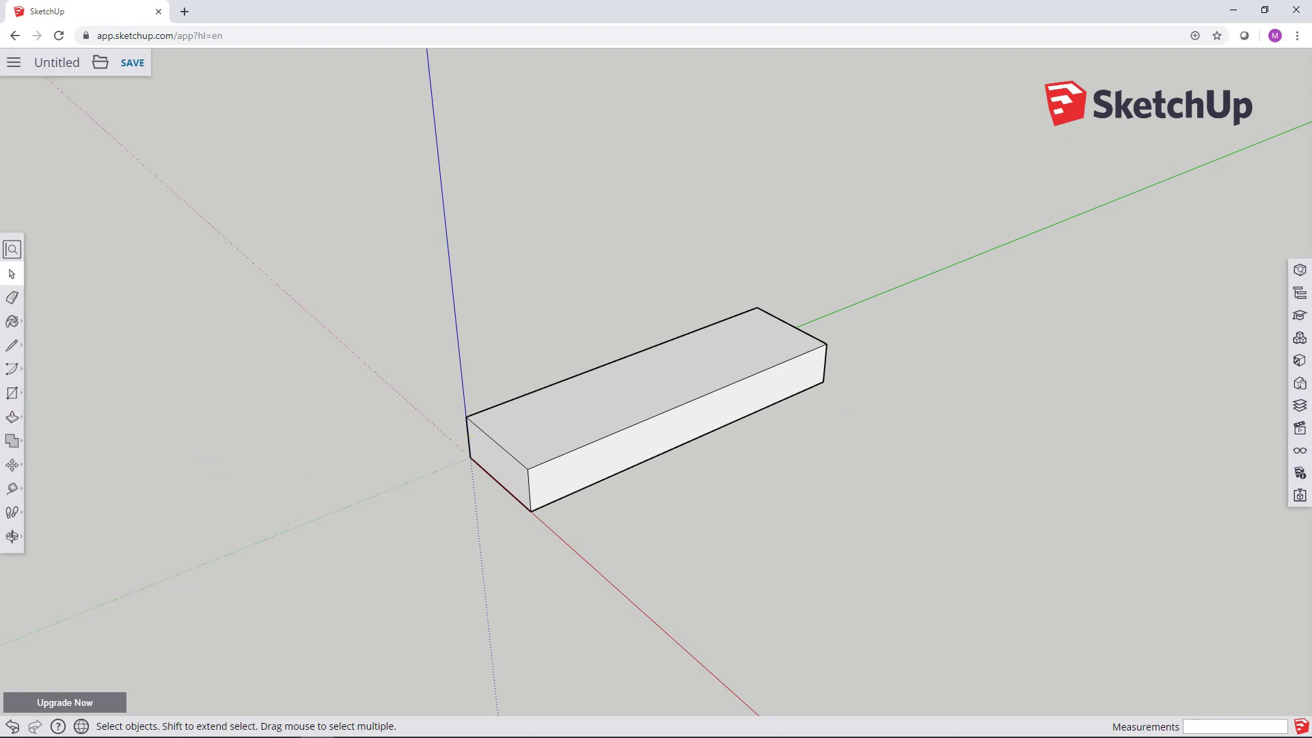
left_click(260, 424)
Step: Move the grouped board 1/16" along the red axis so its bottom corner sits at the origin
middle_click_drag(305, 426, 377, 453)
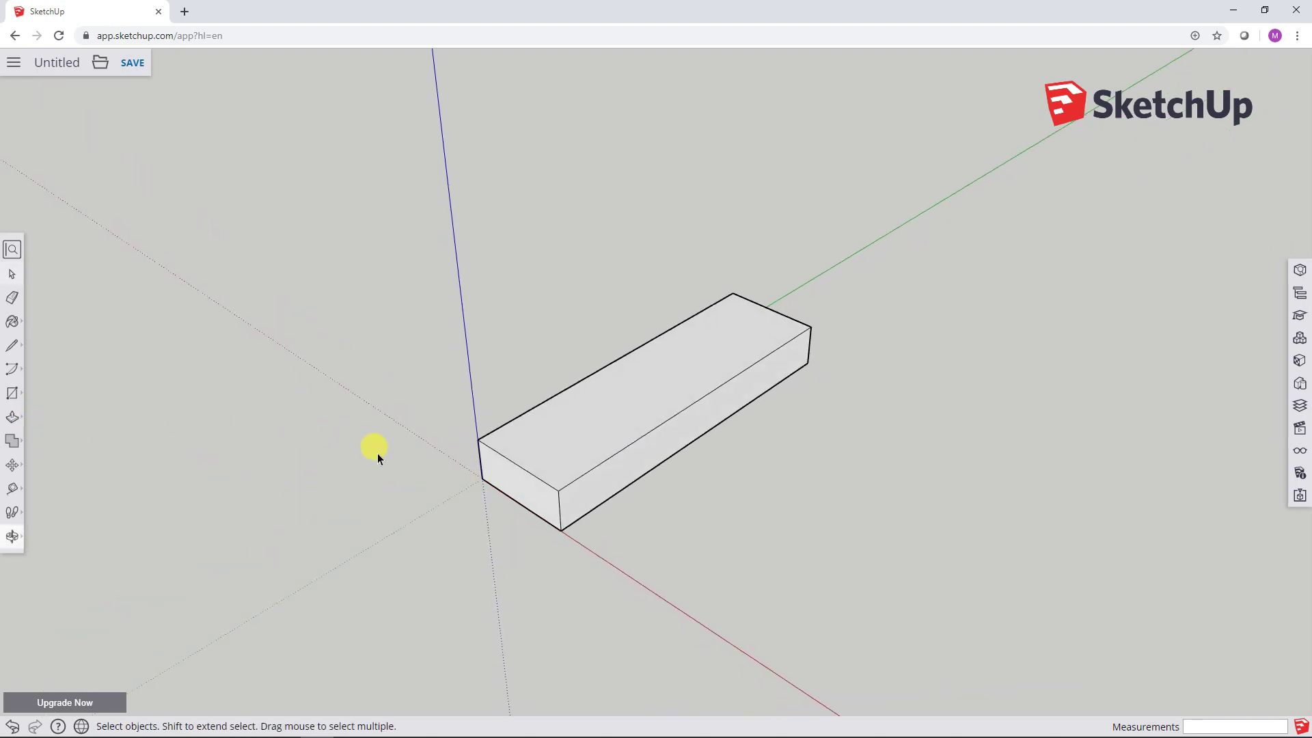
left_click(13, 472)
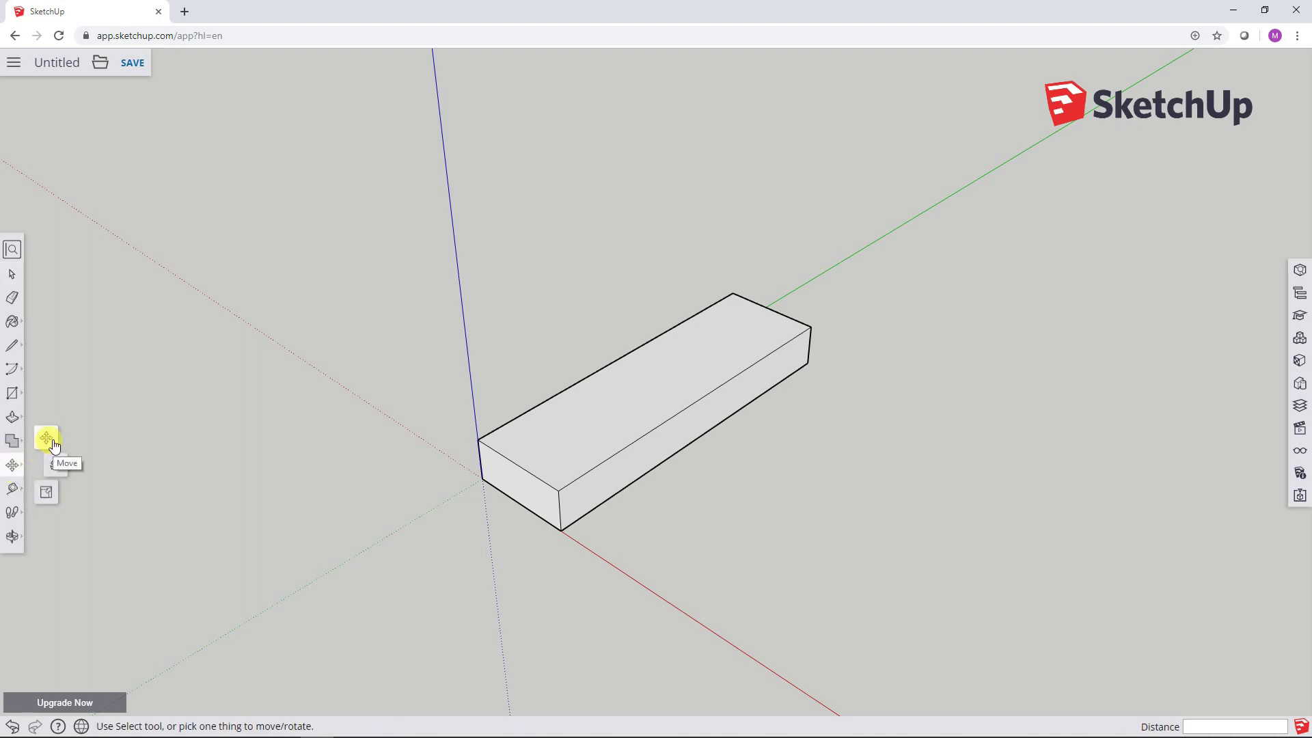
left_click(52, 442)
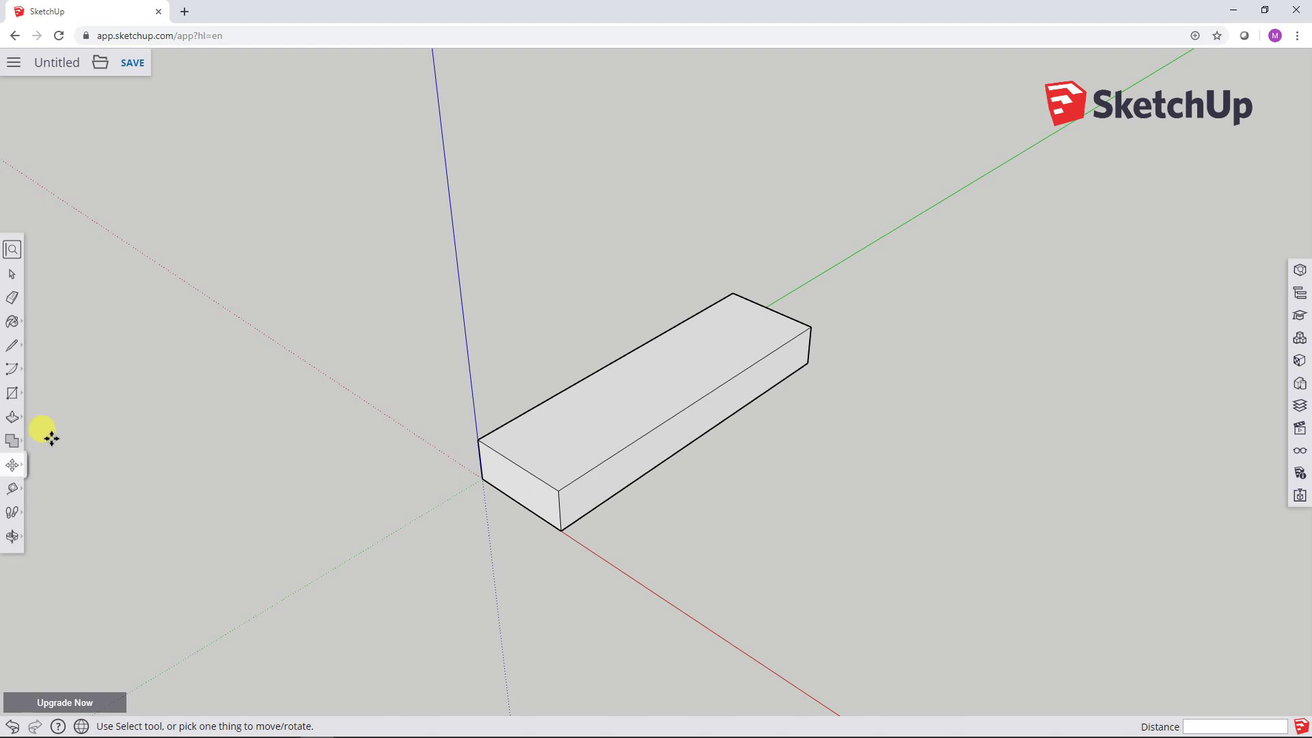
left_click(561, 531)
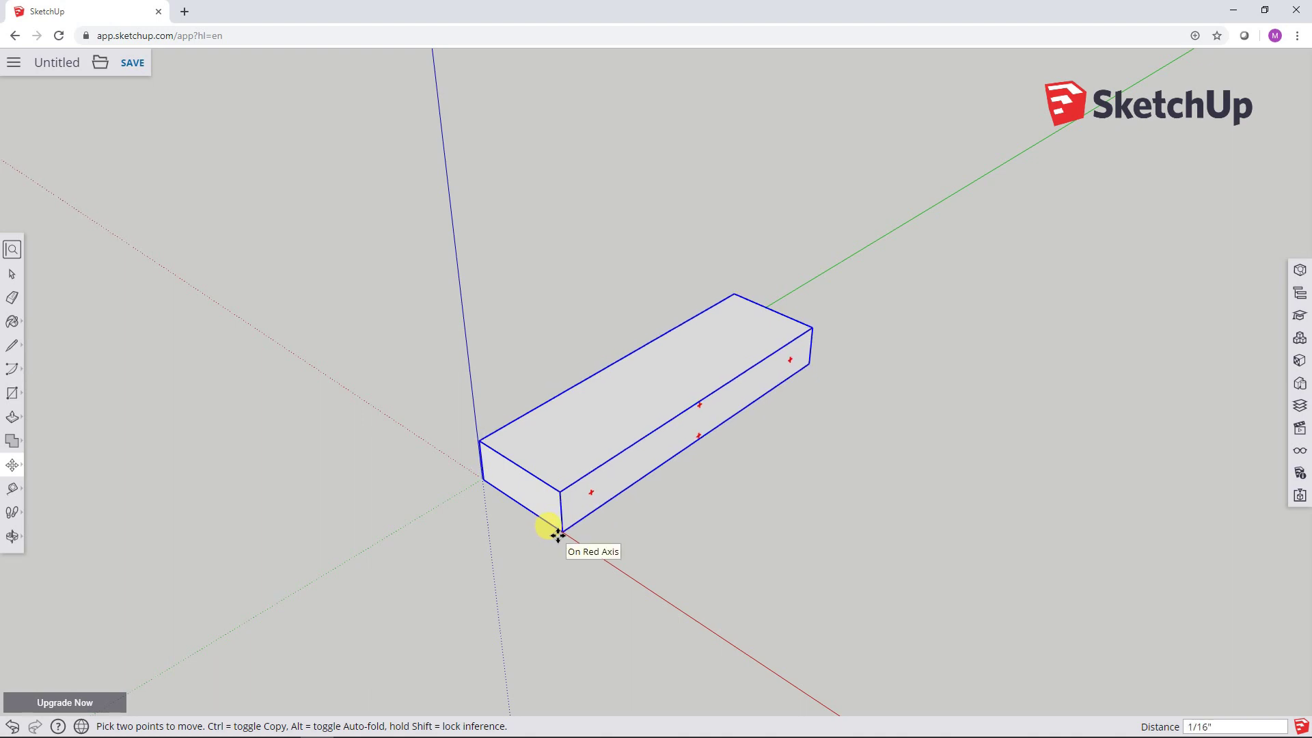
left_click(558, 534)
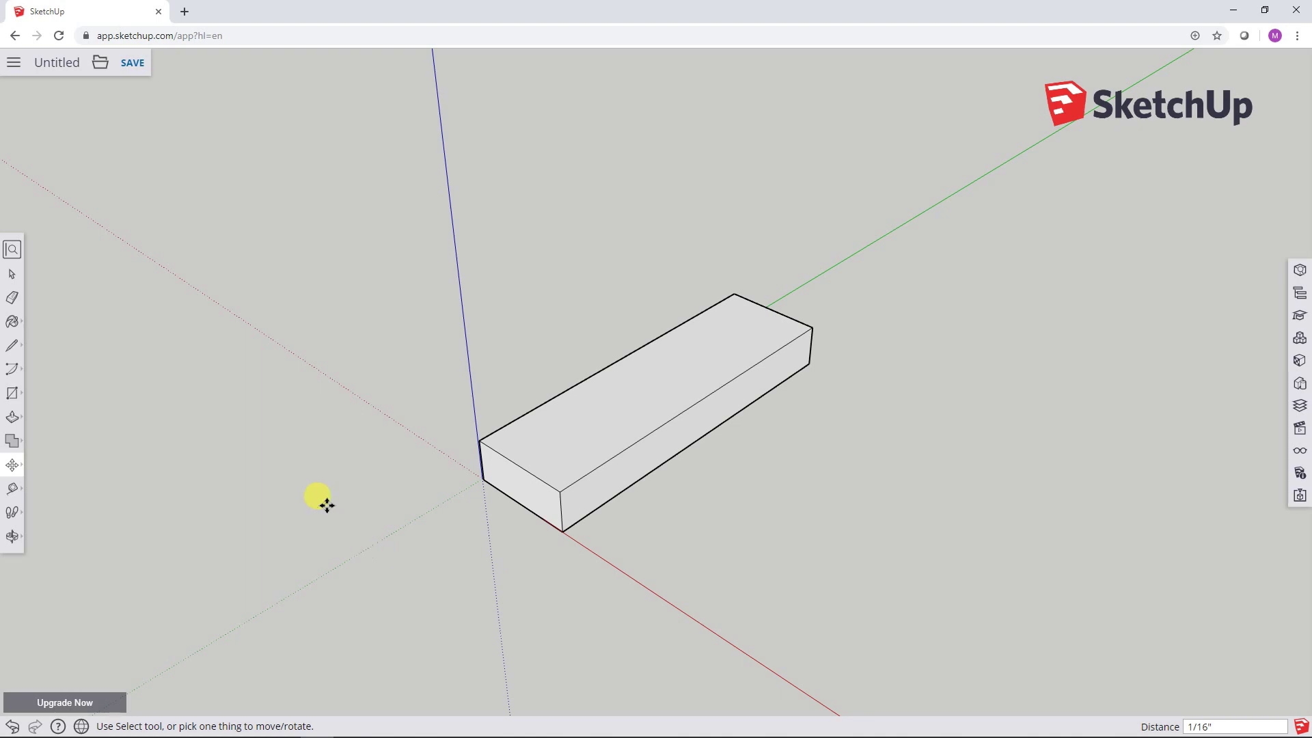
left_click(13, 276)
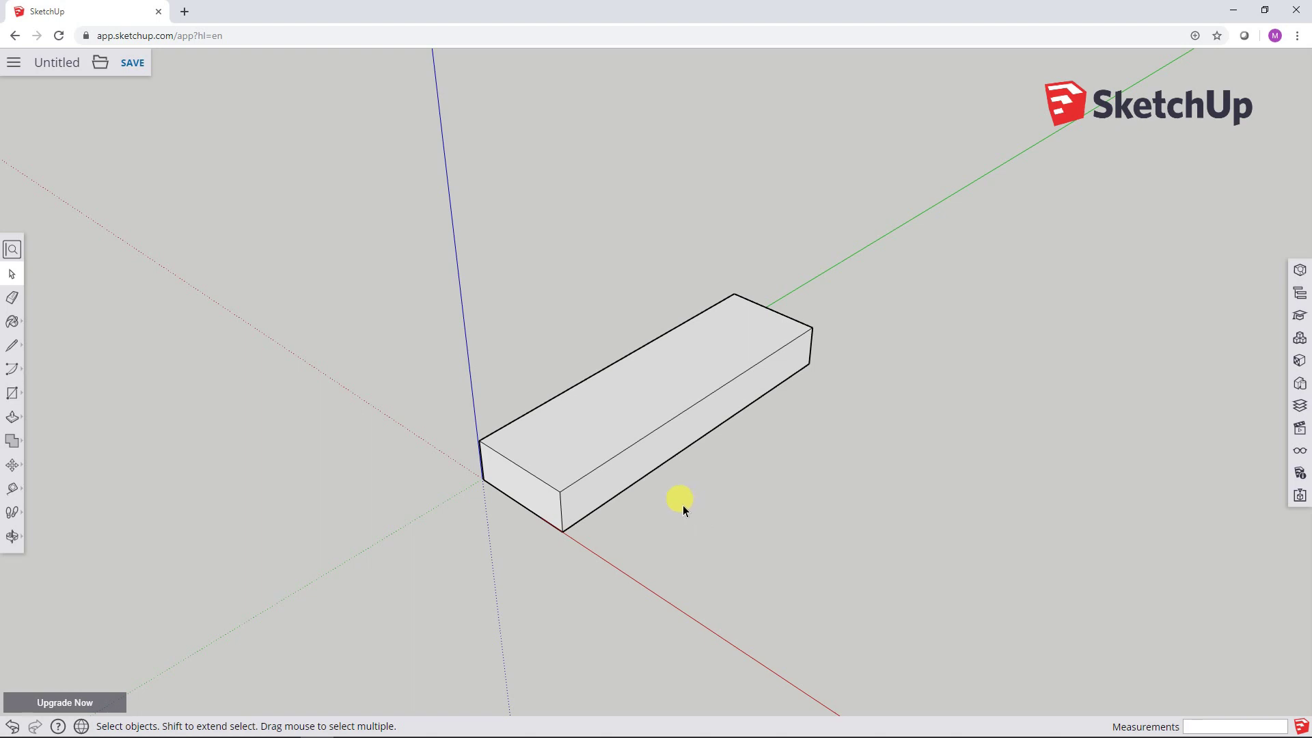
Step: Select the whole flat board group and copy it to the clipboard via the context menu
triple_click(629, 413)
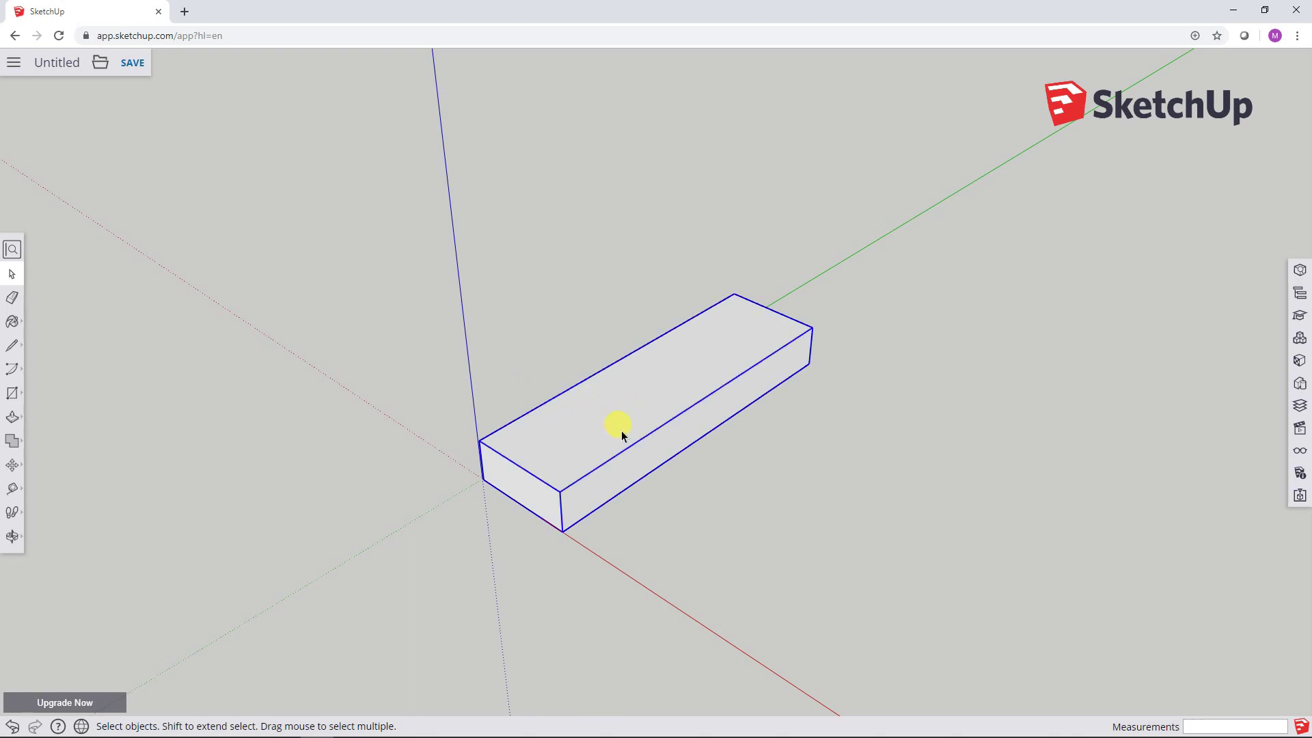
right_click(622, 431)
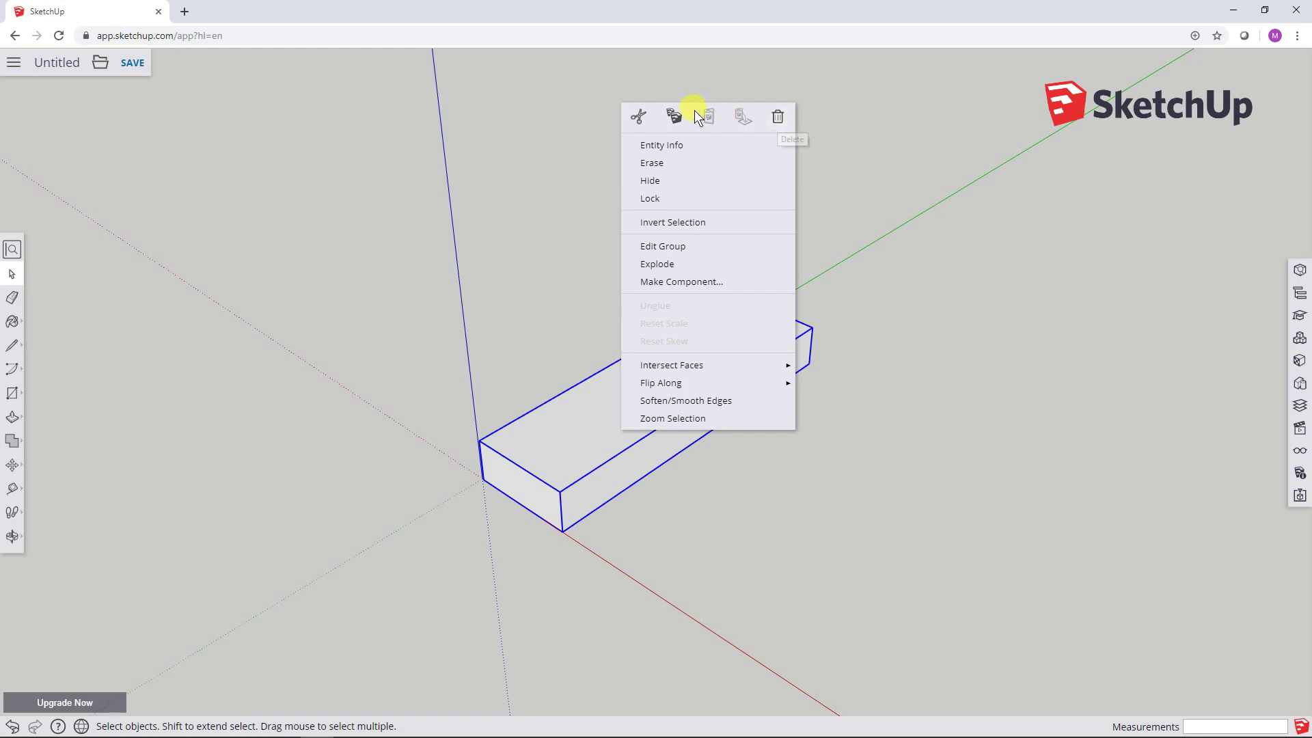
left_click(675, 117)
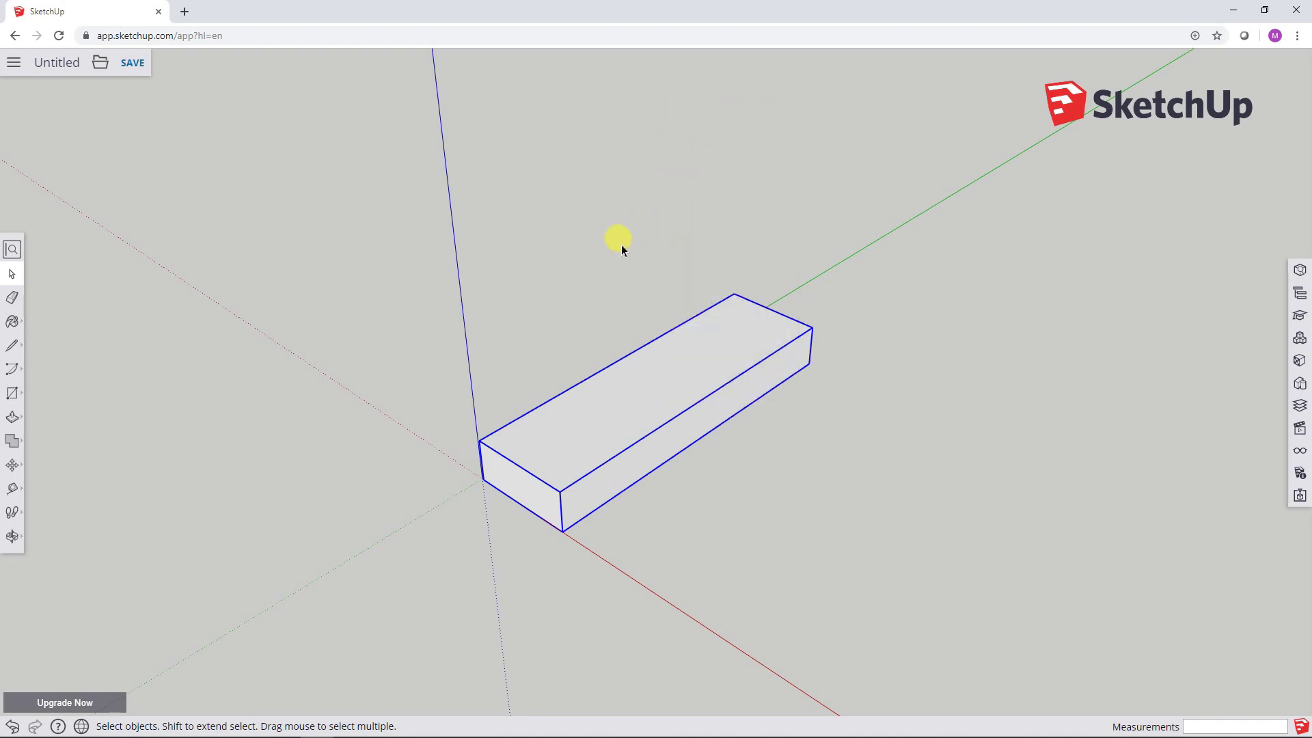
right_click(850, 380)
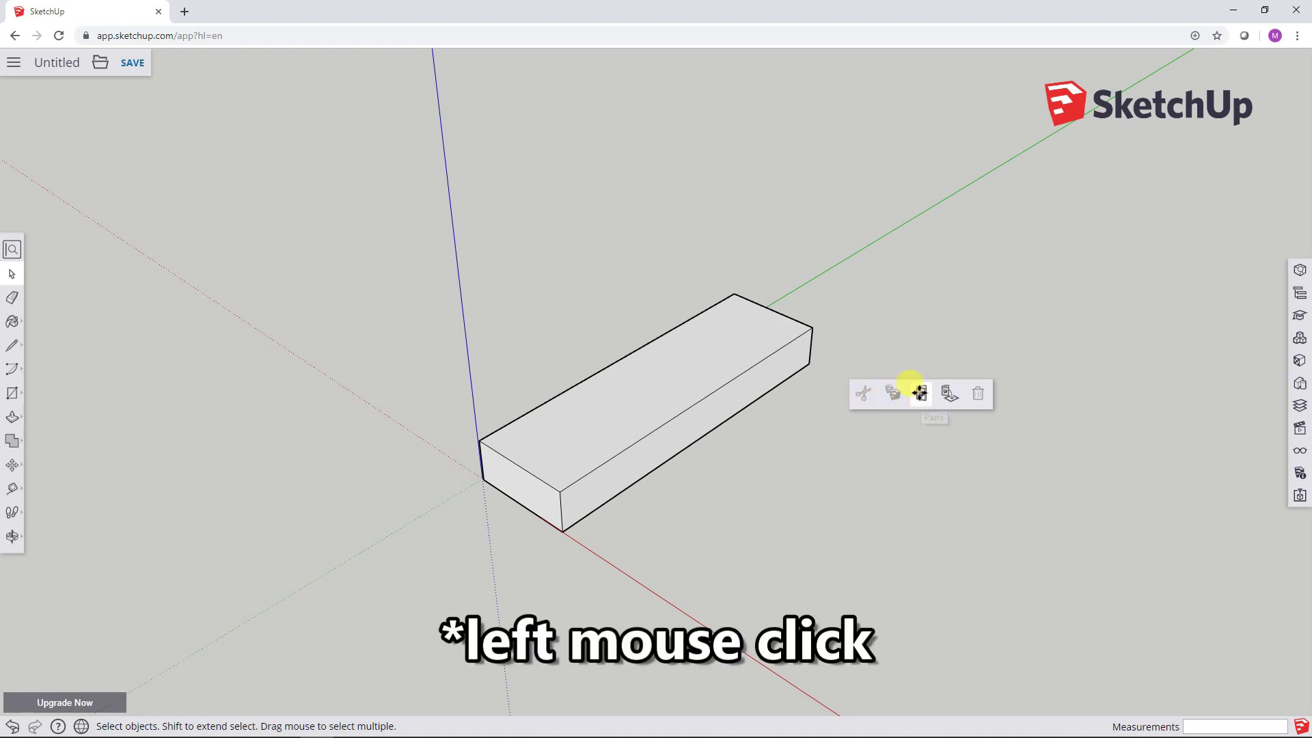
Step: Paste a duplicate board beside the original along the red axis, then reselect the original
left_click(921, 395)
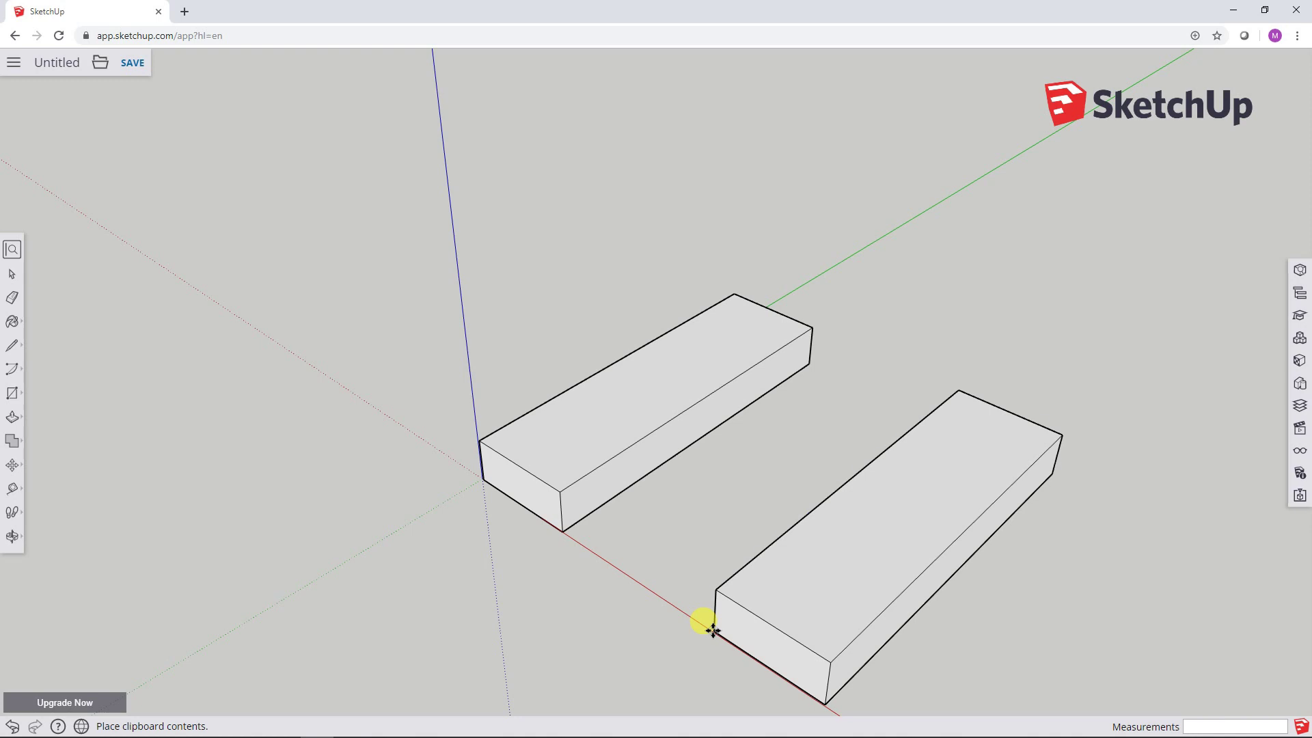
left_click(713, 630)
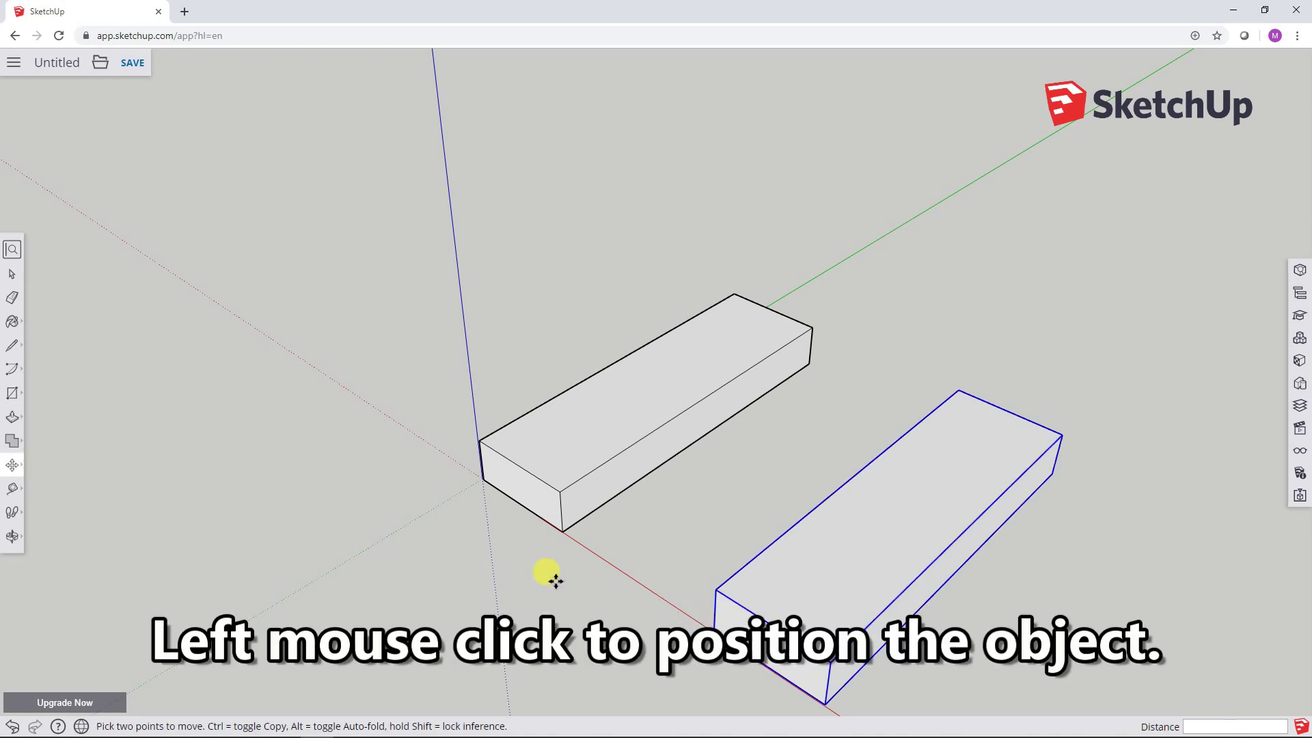
left_click(12, 276)
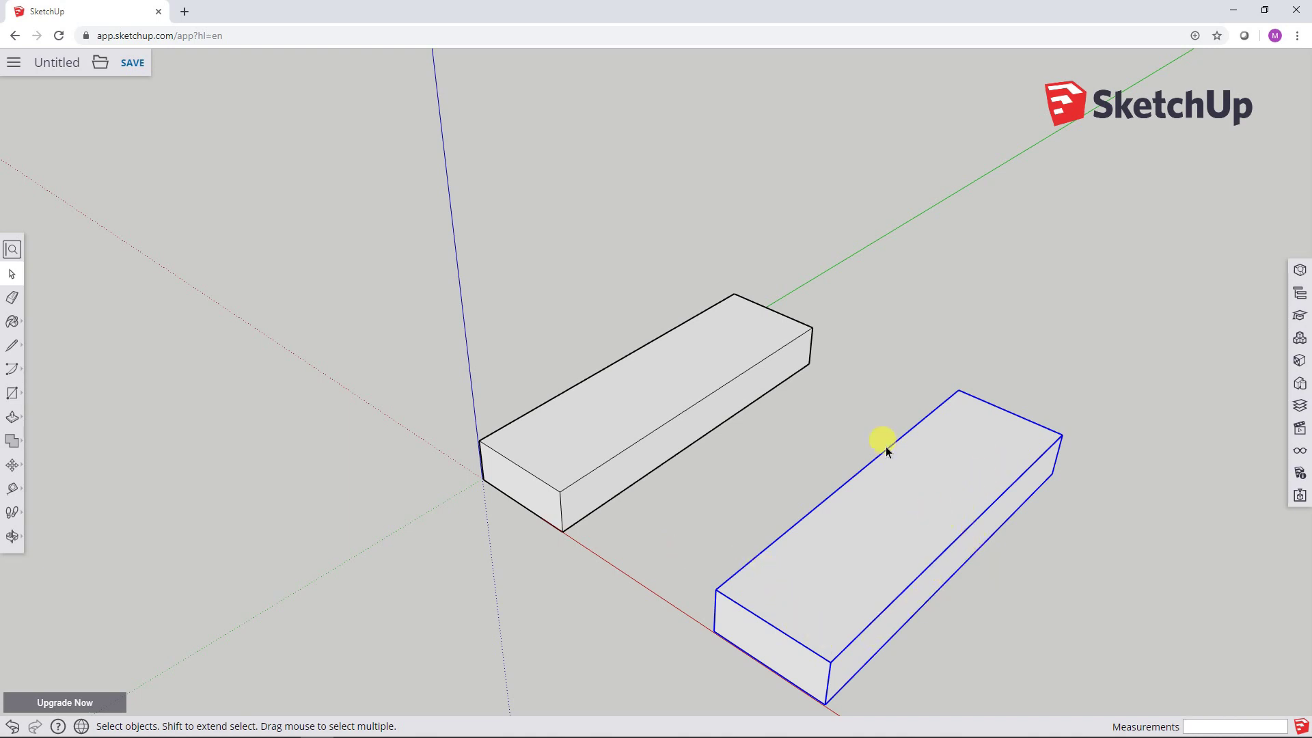
left_click(879, 315)
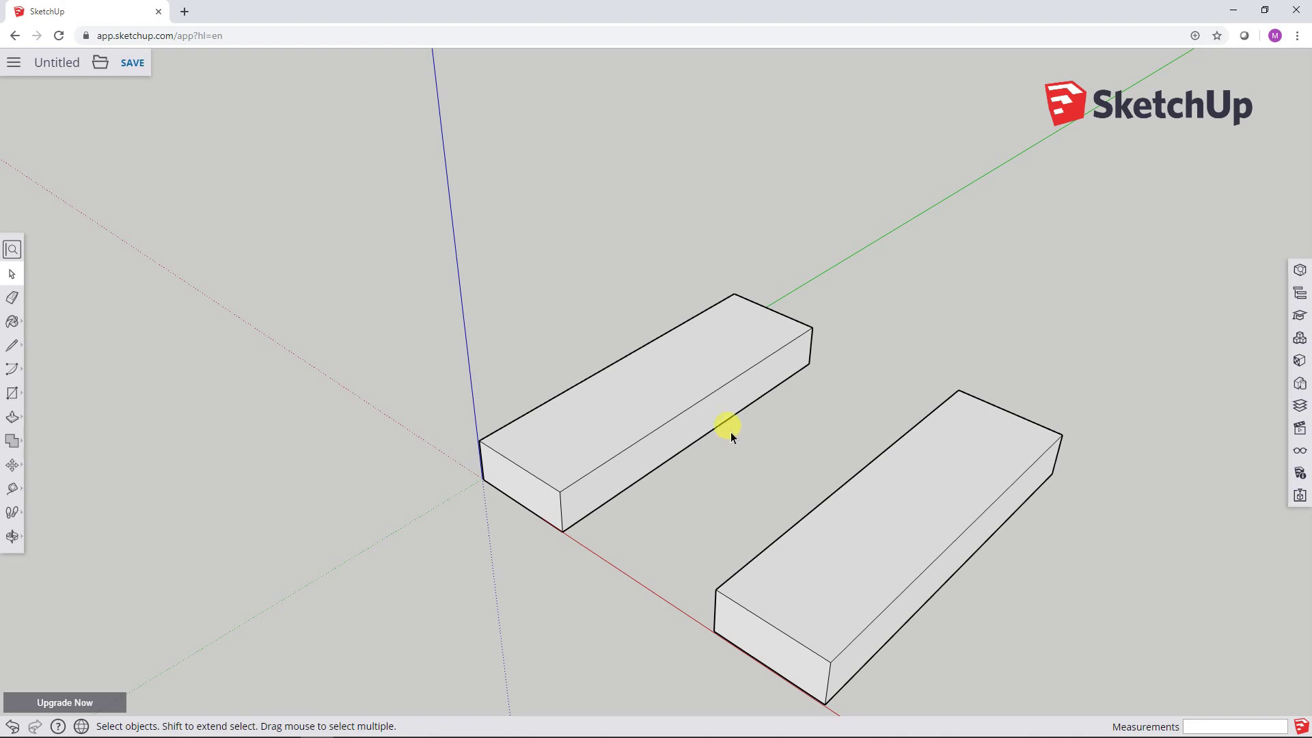
left_click(677, 369)
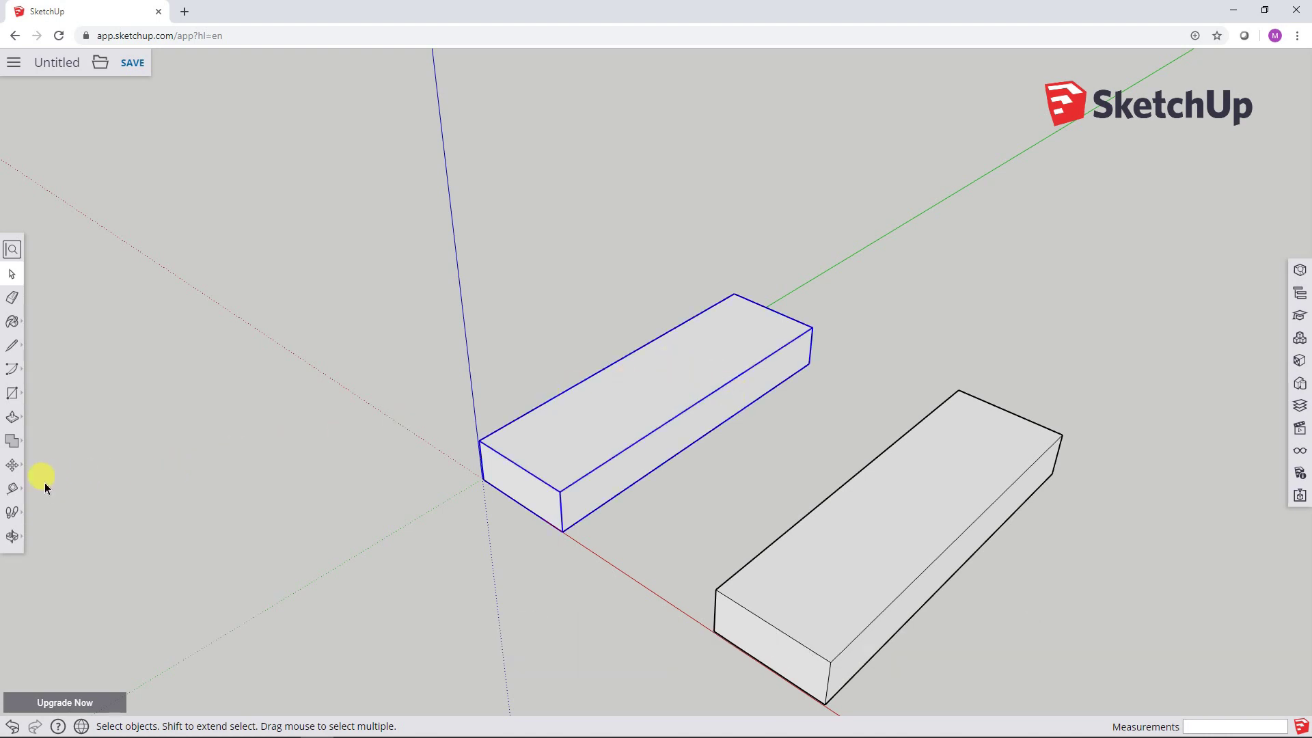
Step: Rotate the original board 90° about its front corner so it stands upright on end
left_click(13, 471)
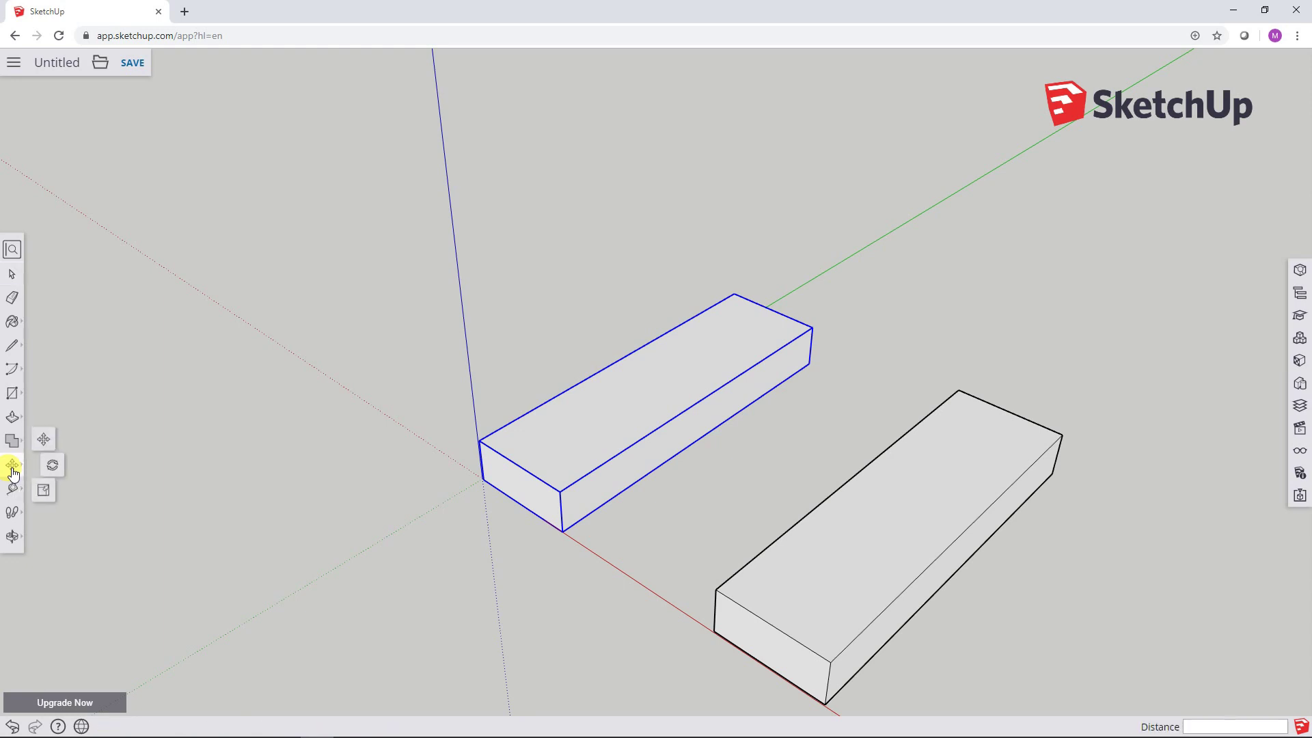
left_click(46, 438)
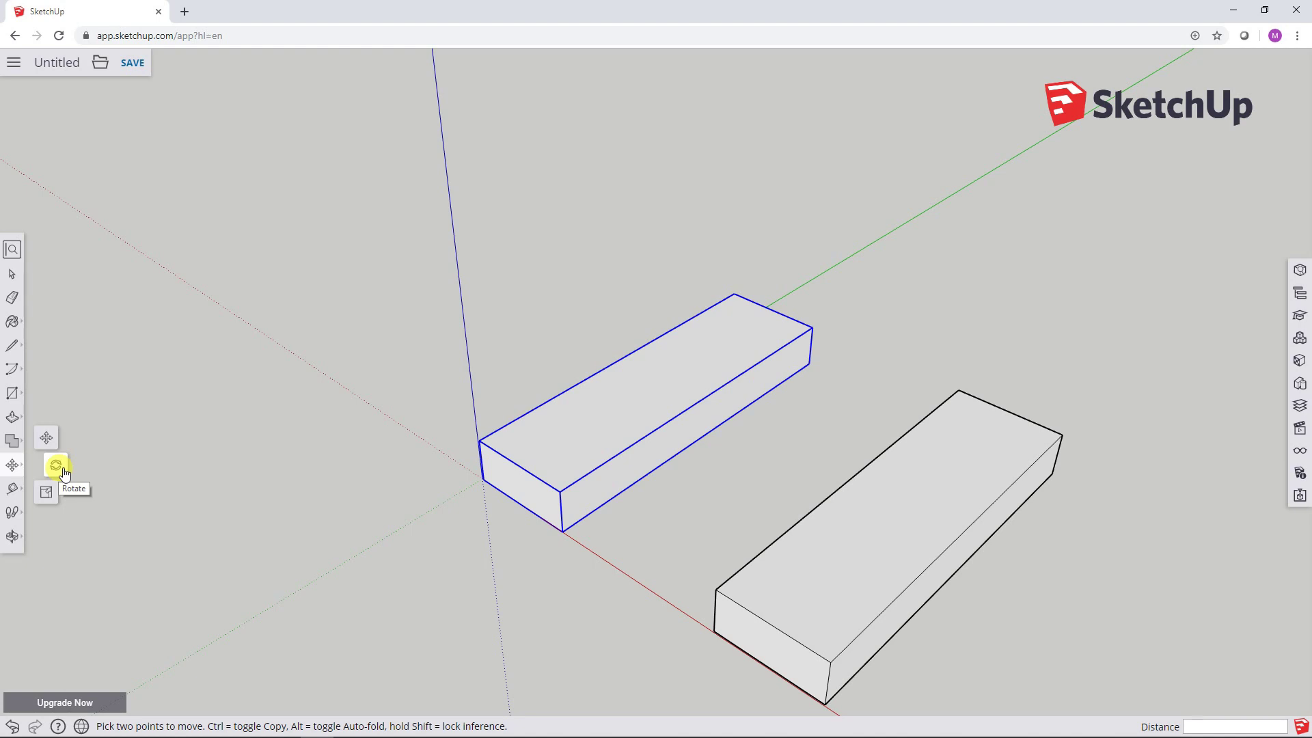
left_click(64, 473)
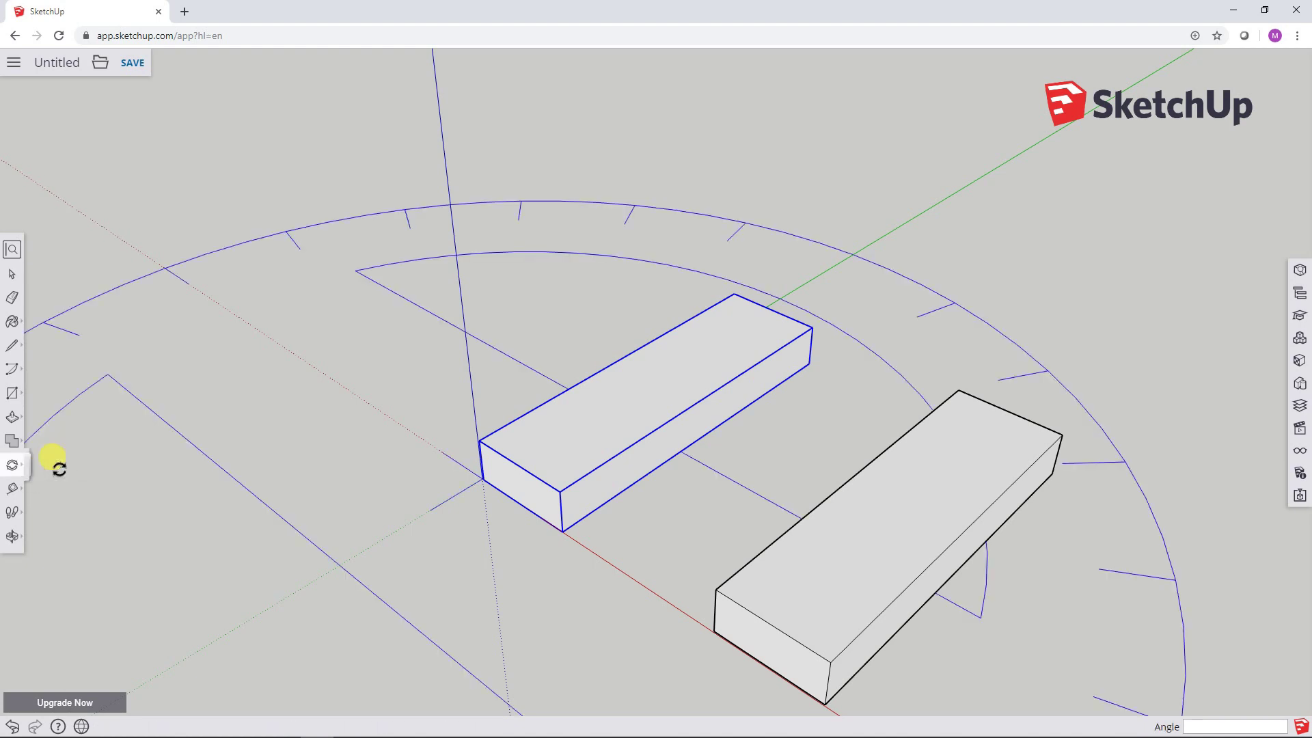
left_click(562, 529)
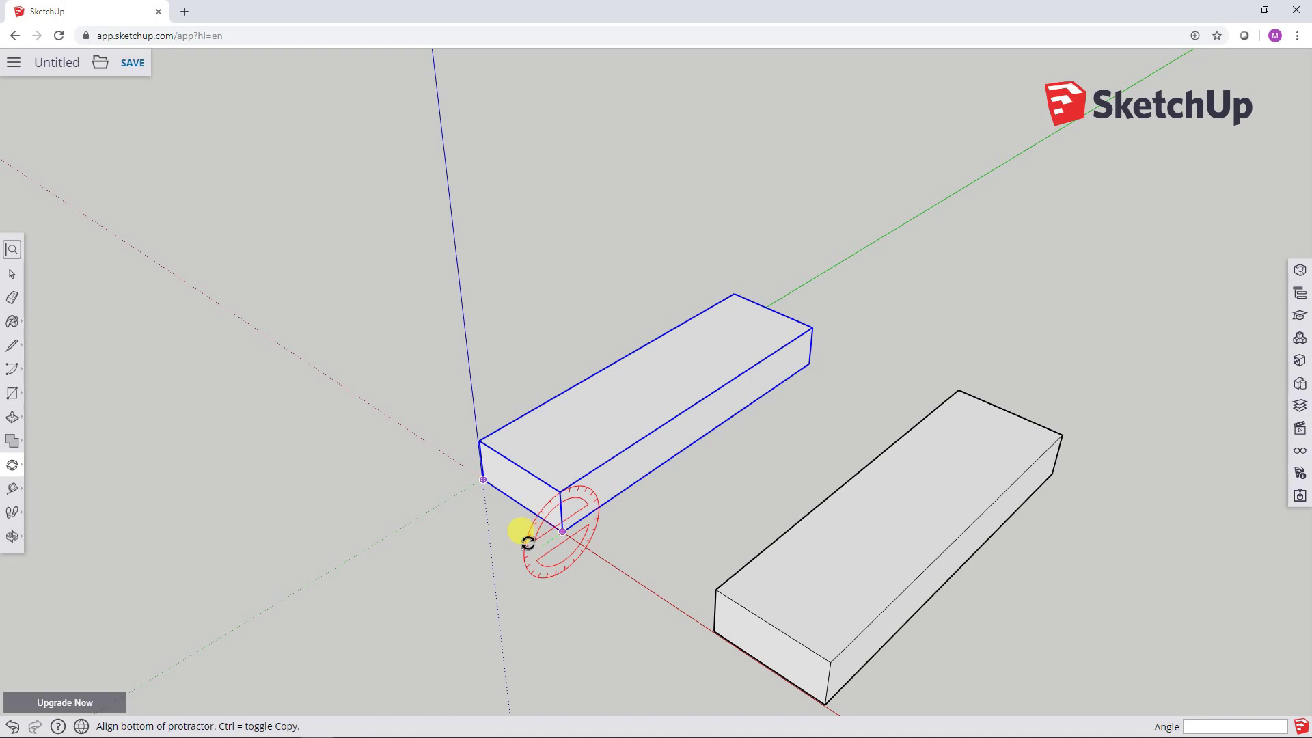
left_click(483, 481)
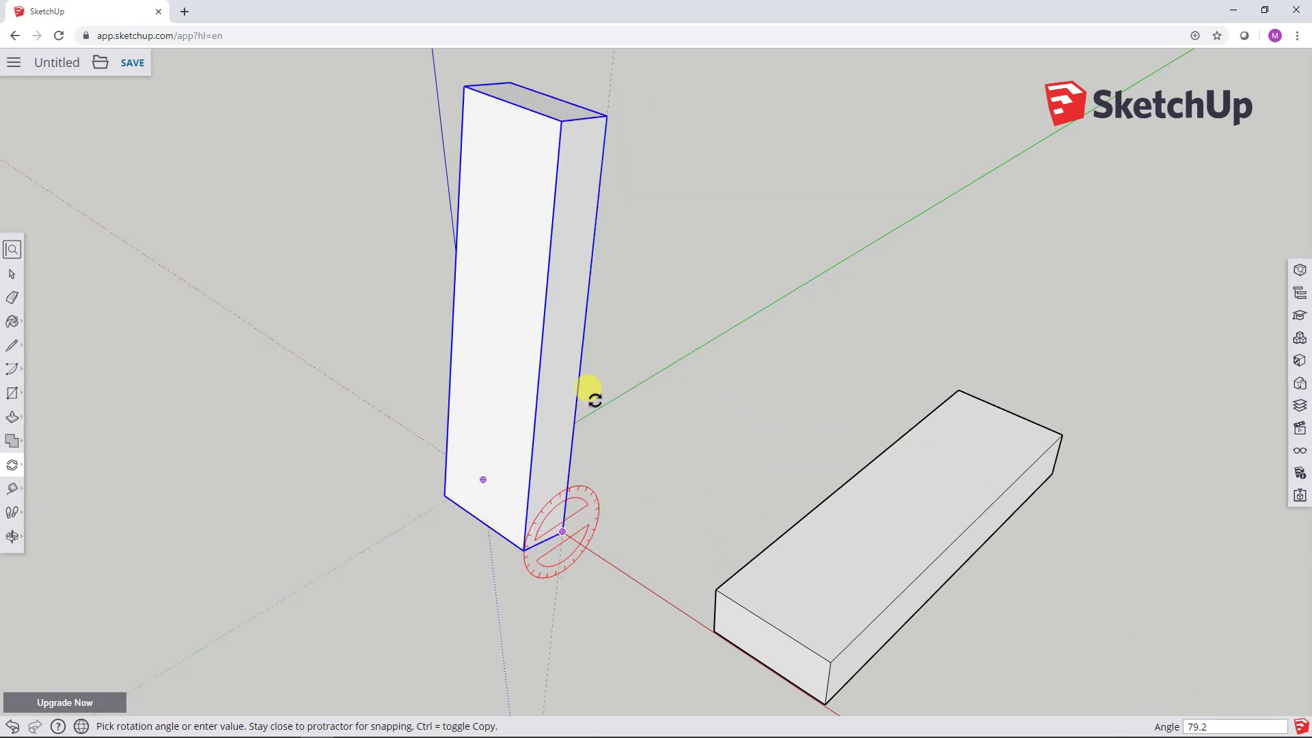
type("90")
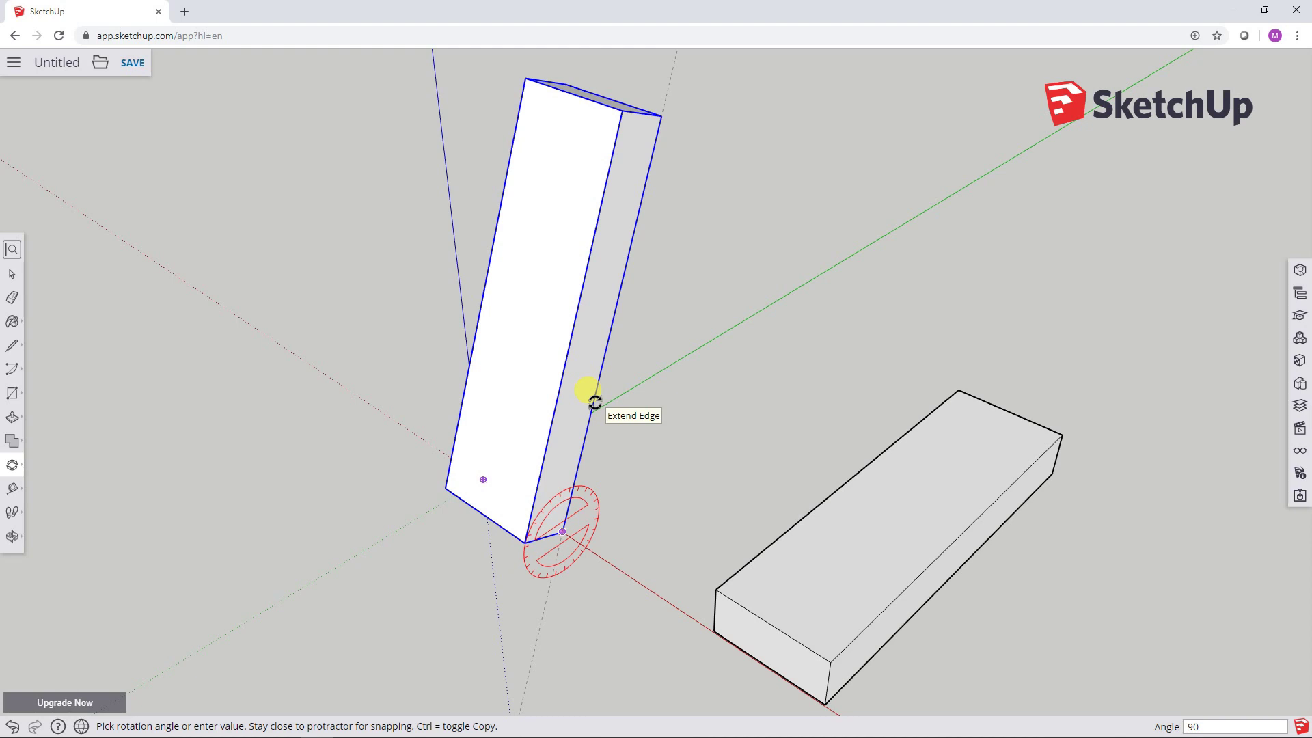
key("Return")
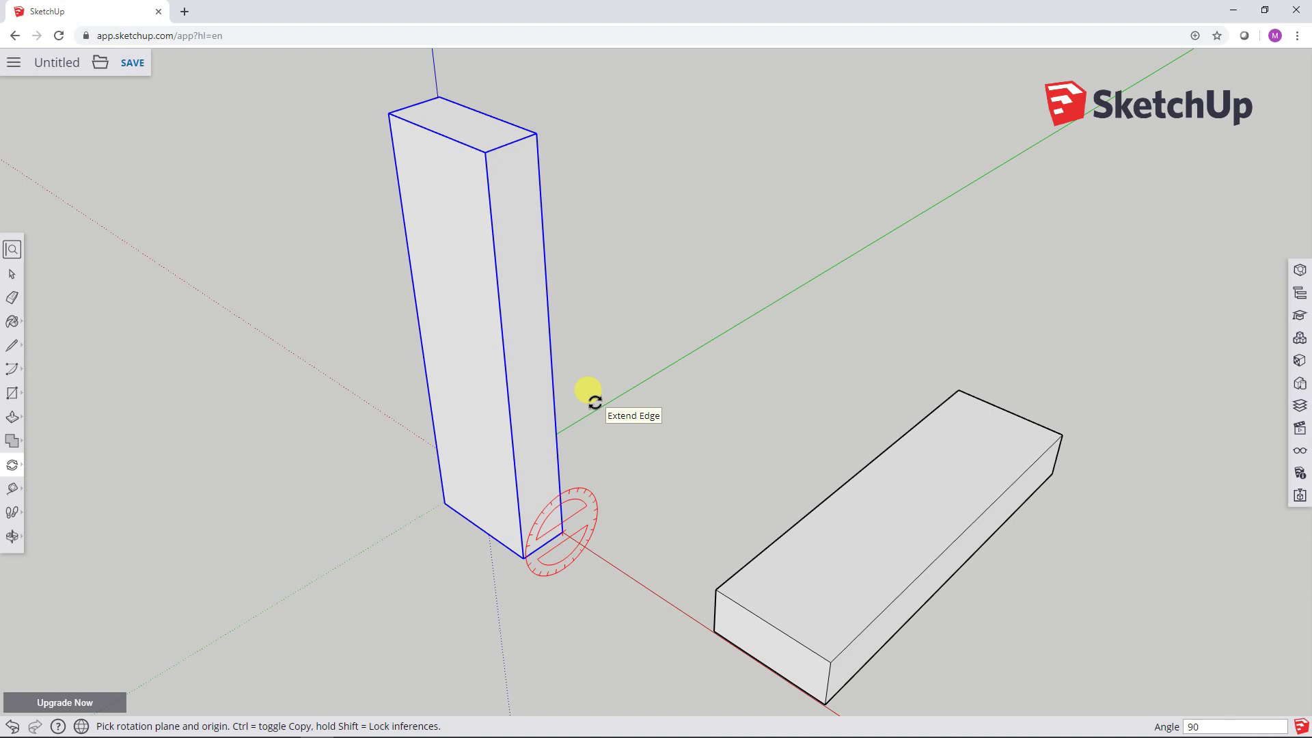
type("32.6")
key("Return")
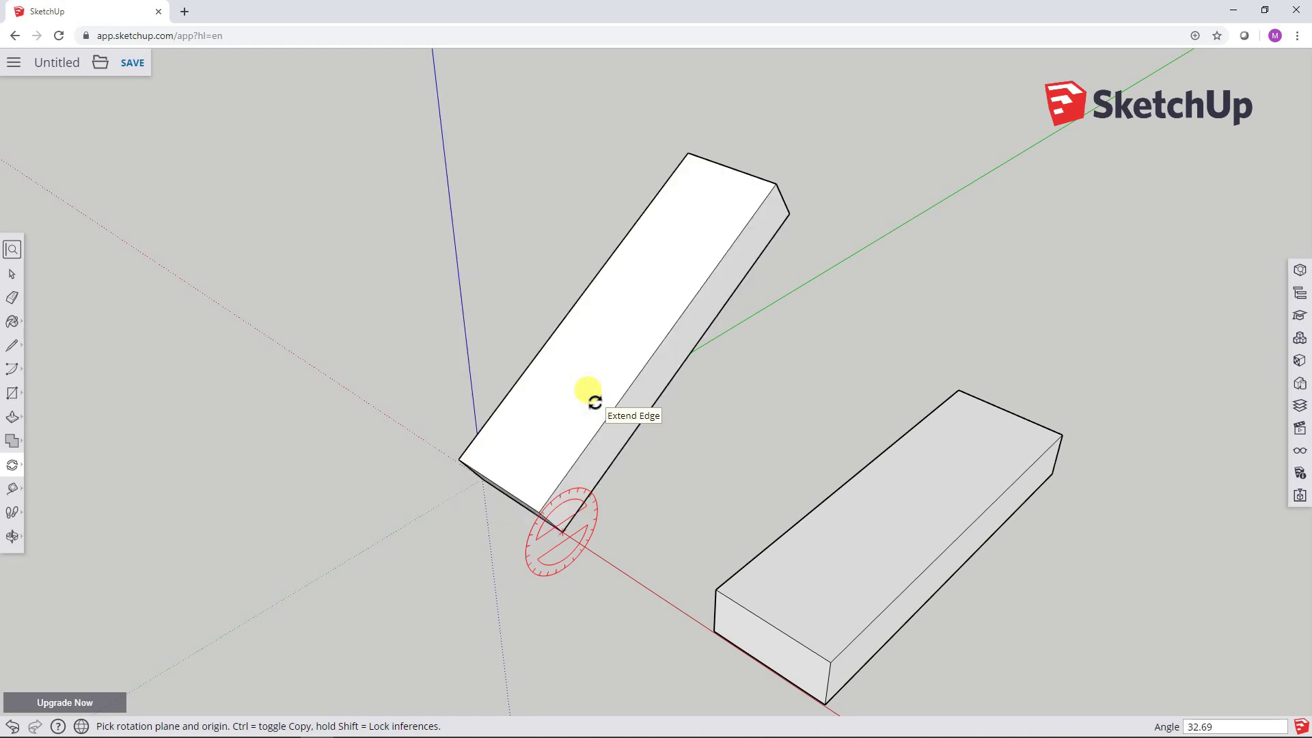
type("90")
key("Return")
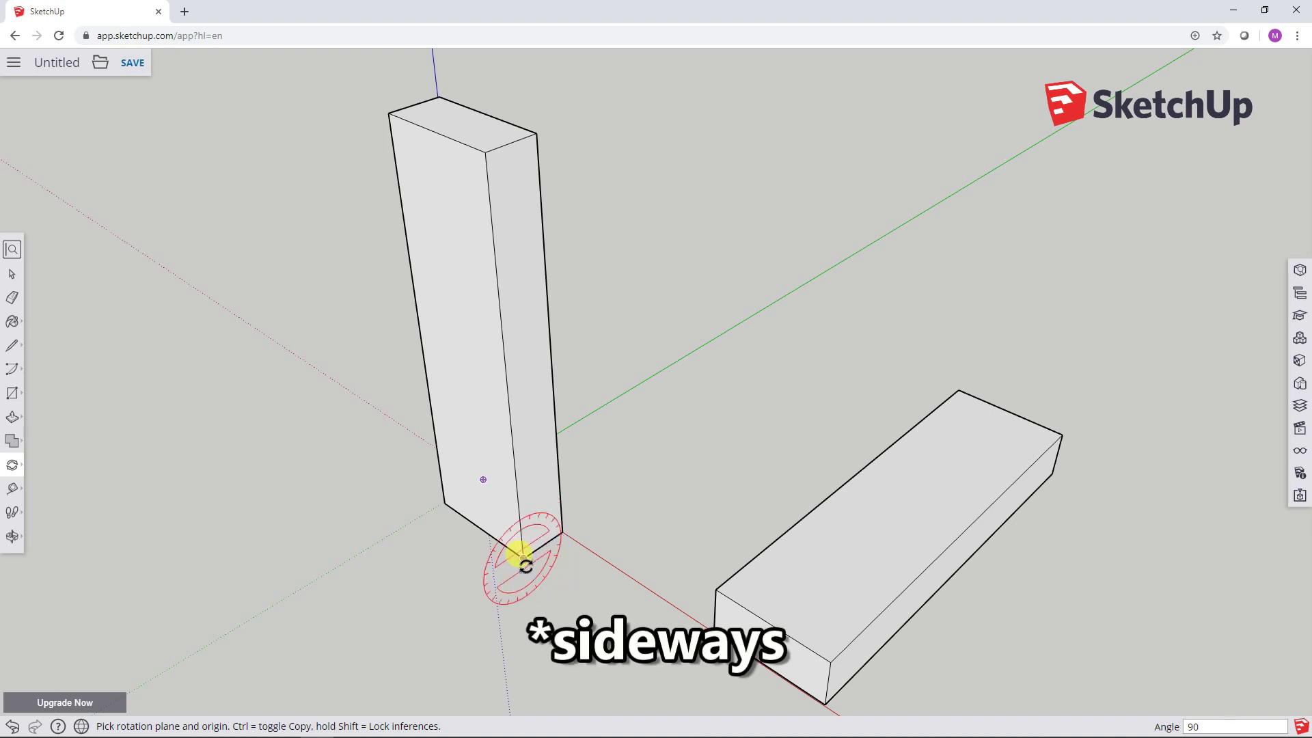
Step: Turn the upright board 90° about the vertical blue axis from its bottom corner
left_click(526, 564)
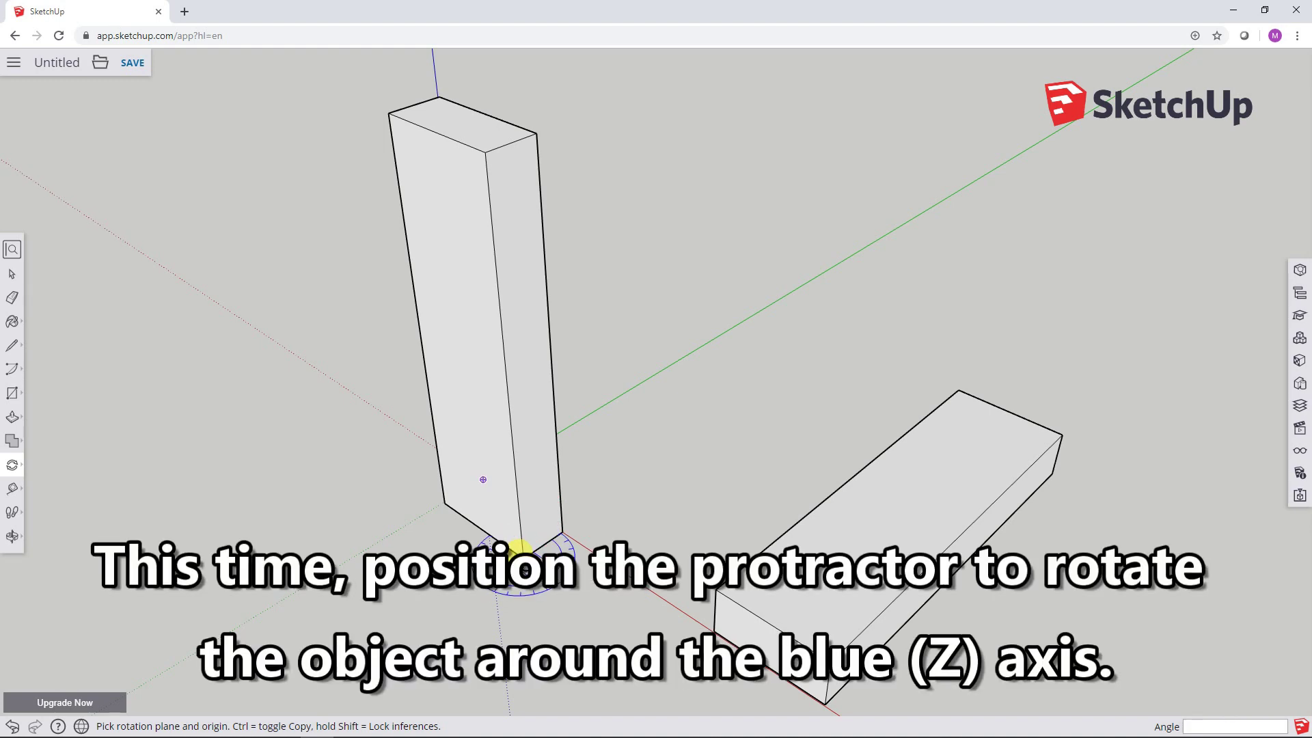
left_click(563, 532)
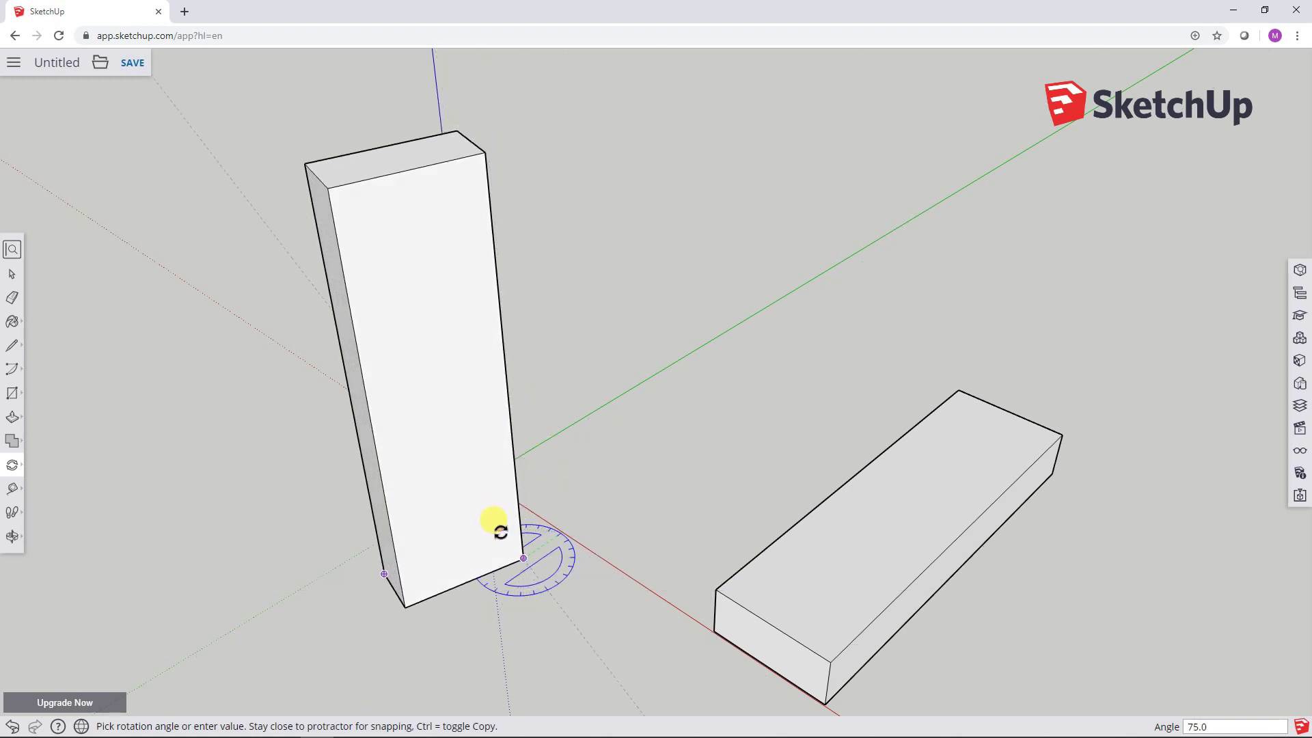
type("90")
key("Return")
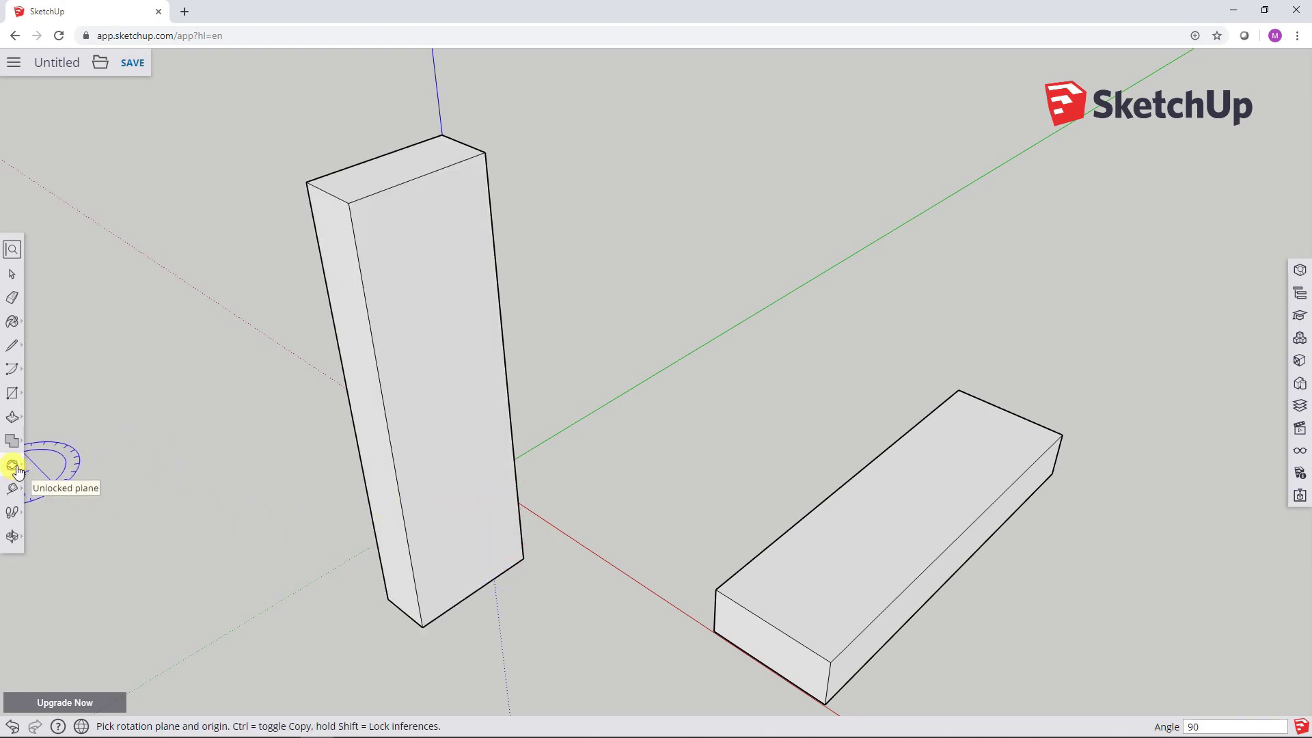
Step: Move the upright board about 5 7/16" so its bottom corner sits exactly at the origin
mouse_move(12, 463)
left_click(46, 438)
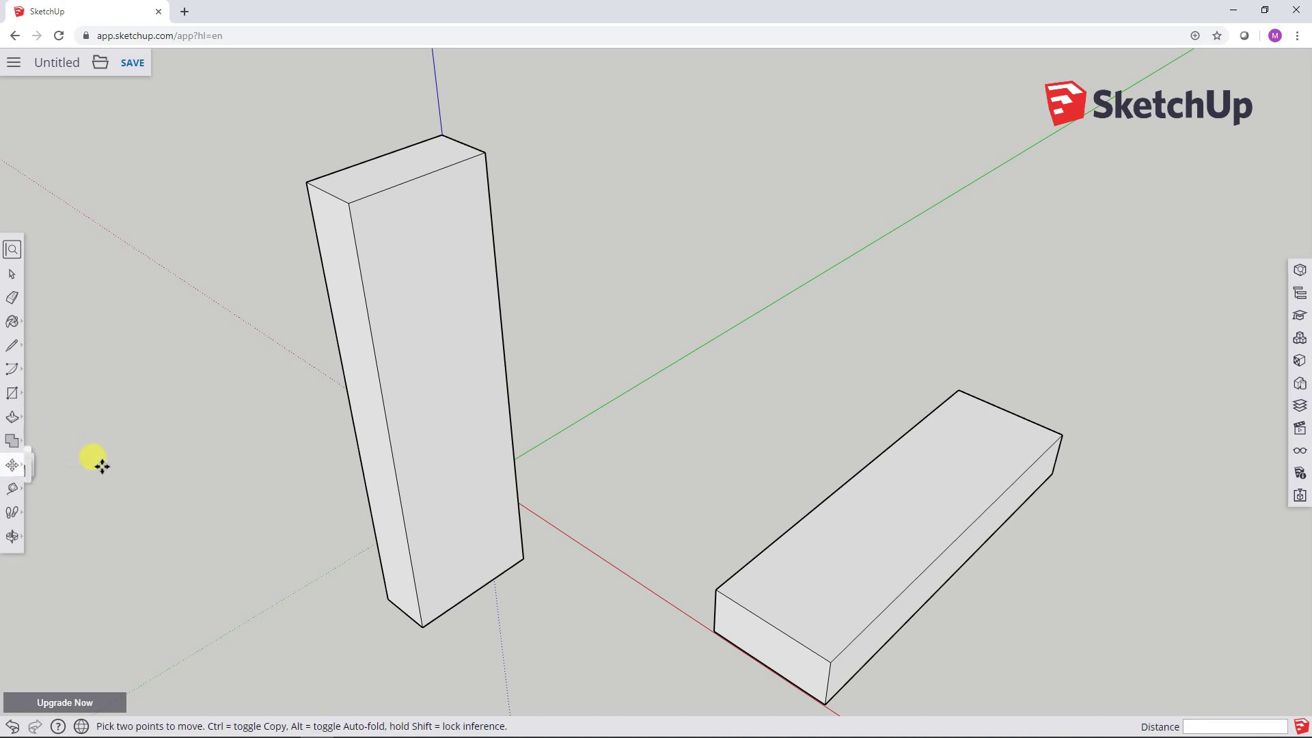
left_click(385, 603)
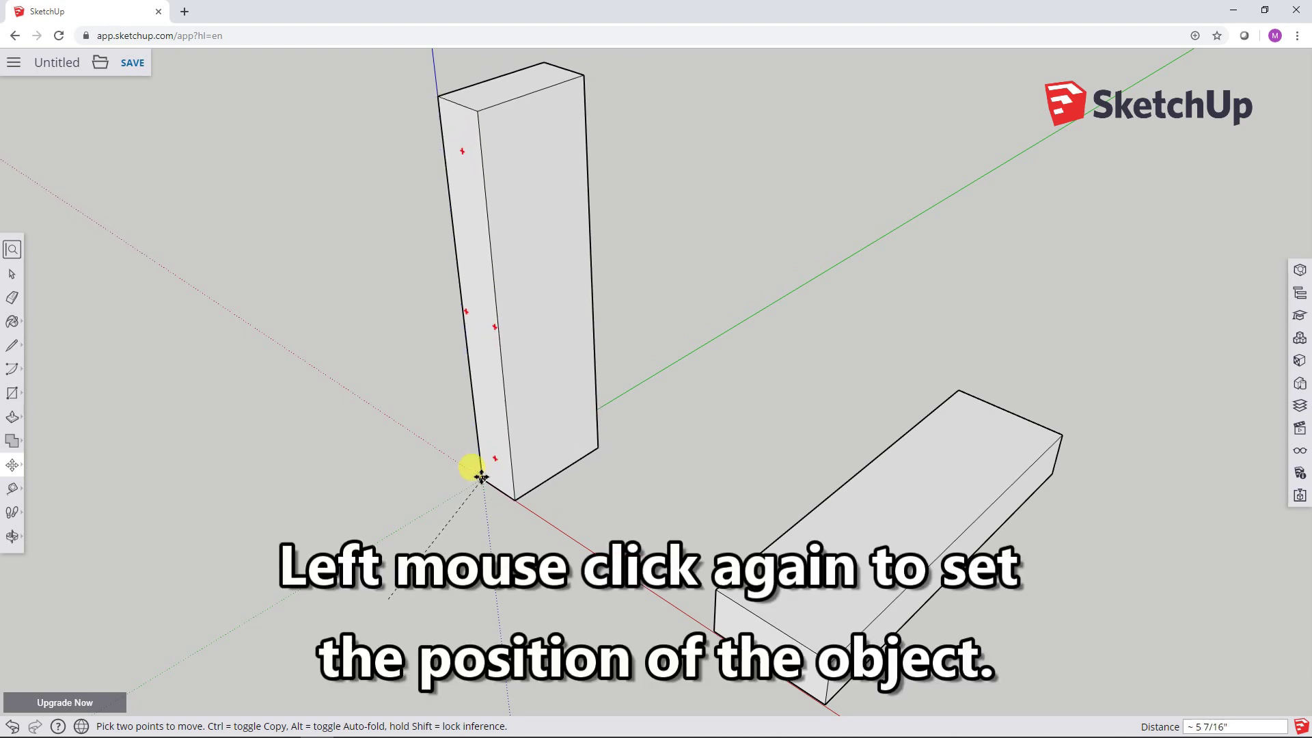
left_click(482, 477)
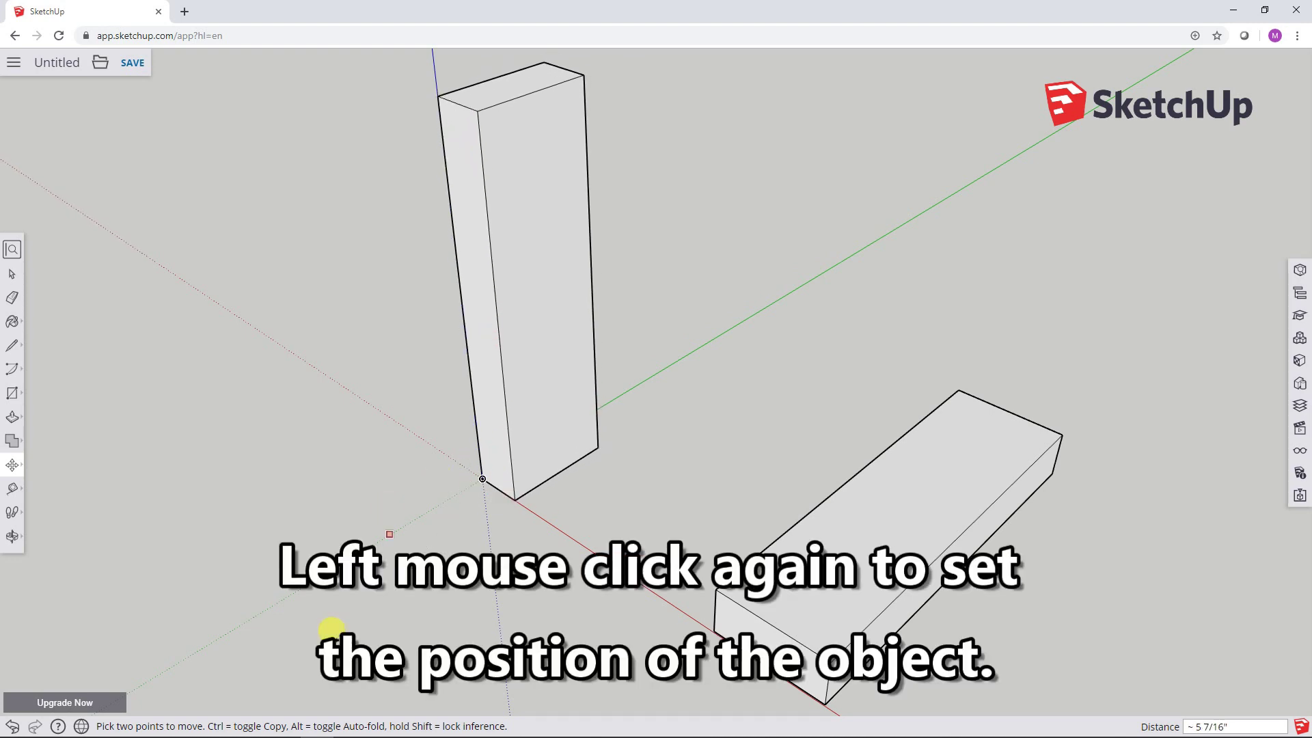
left_click(12, 273)
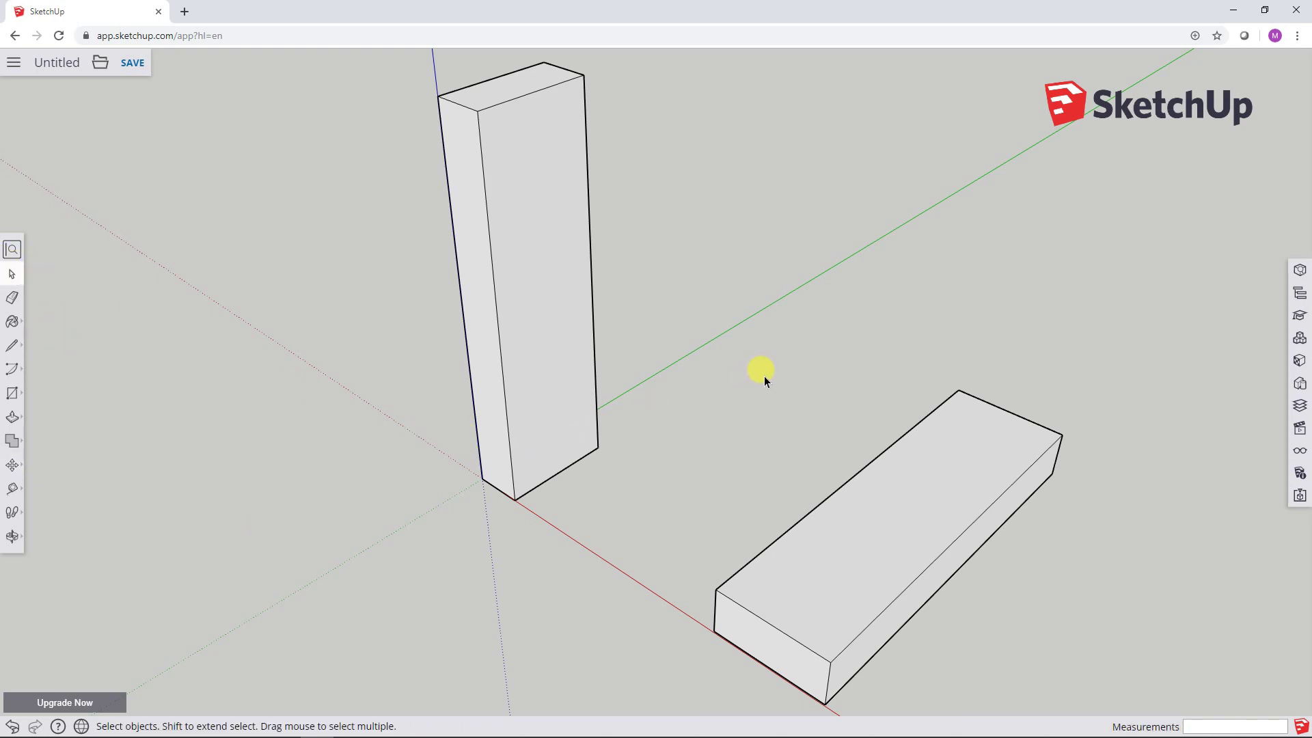
Step: Select the flat duplicate board and rotate it 90° about its bottom corner onto its narrow edge
left_click(880, 520)
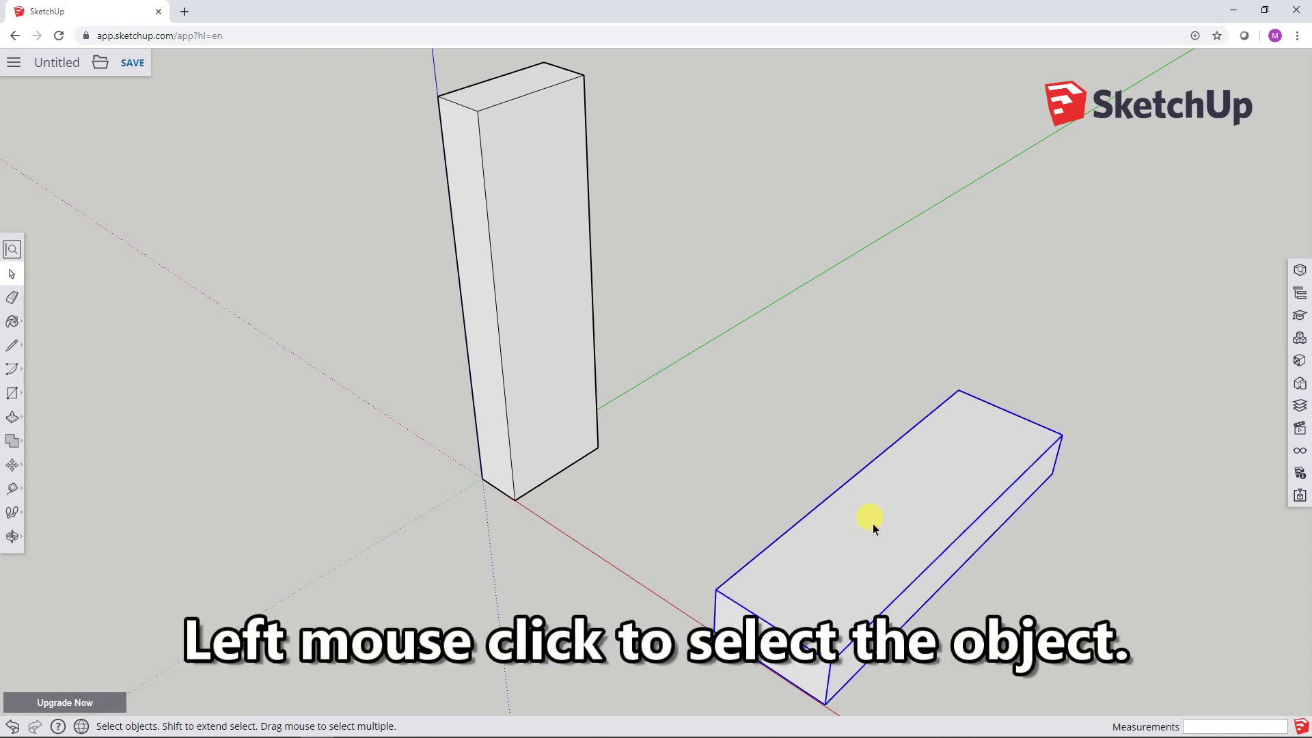
middle_click_drag(872, 524, 700, 349, "shift")
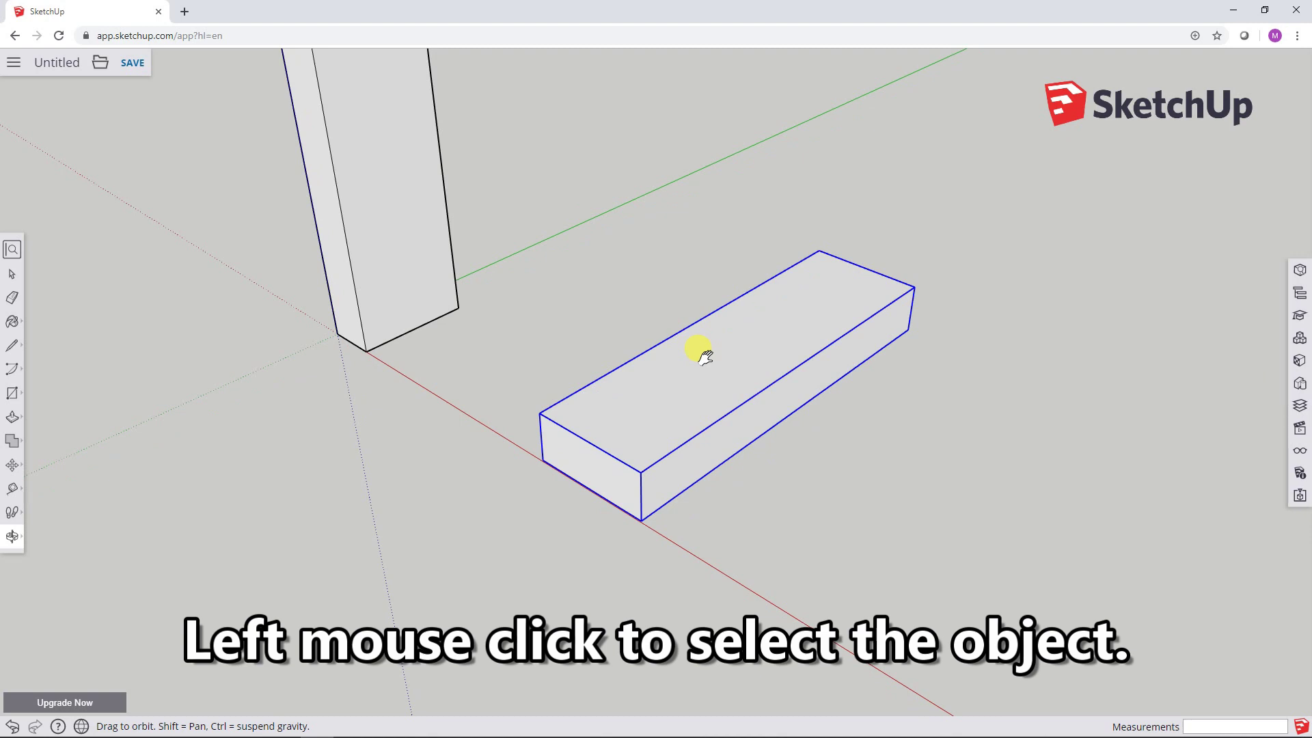
left_click(14, 465)
left_click(49, 464)
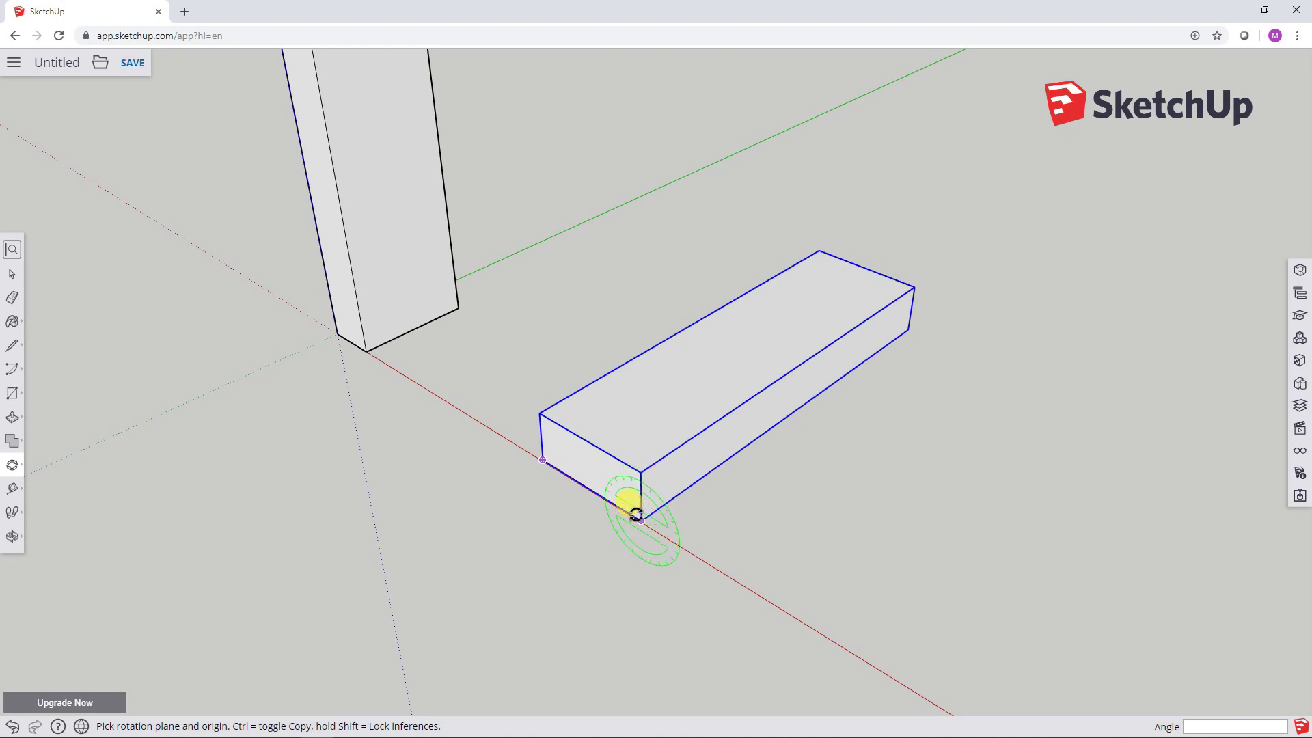
mouse_move(639, 517)
left_mouse_down()
mouse_move(544, 478)
mouse_move(539, 460)
mouse_move(643, 522)
left_mouse_up()
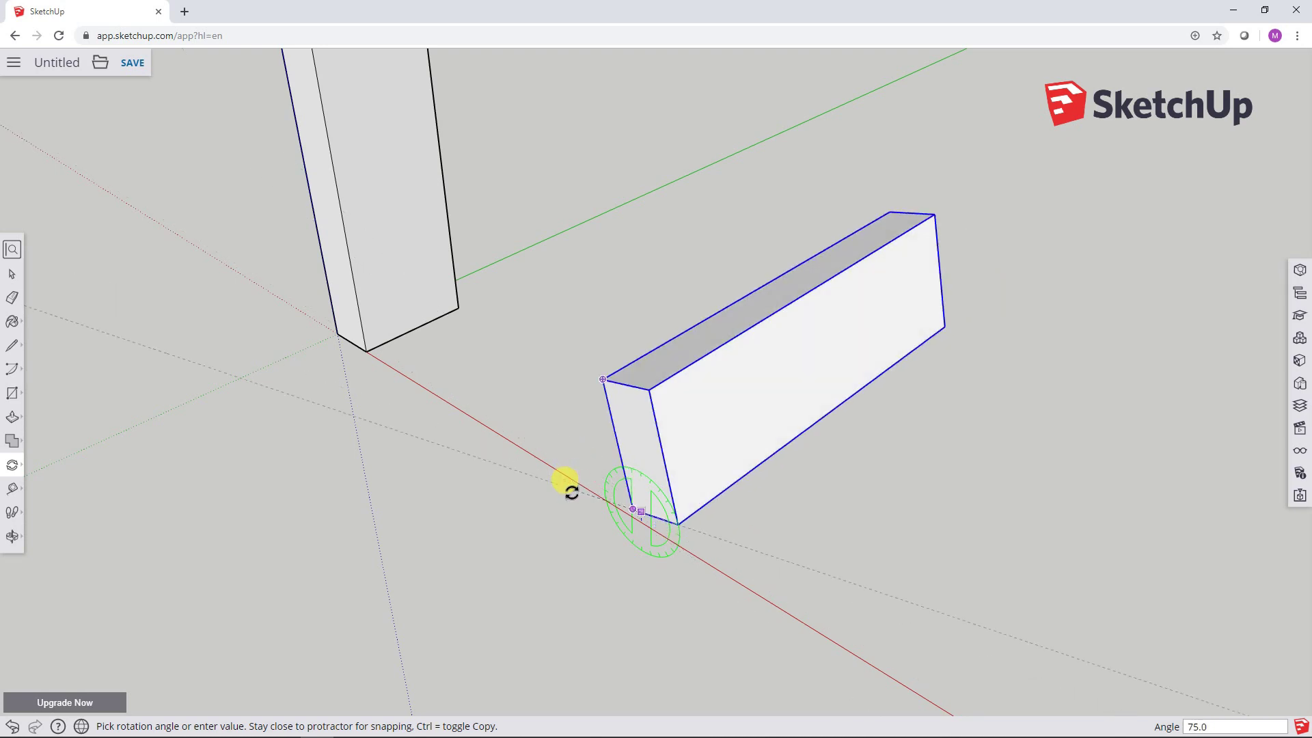
type("90")
key("Return")
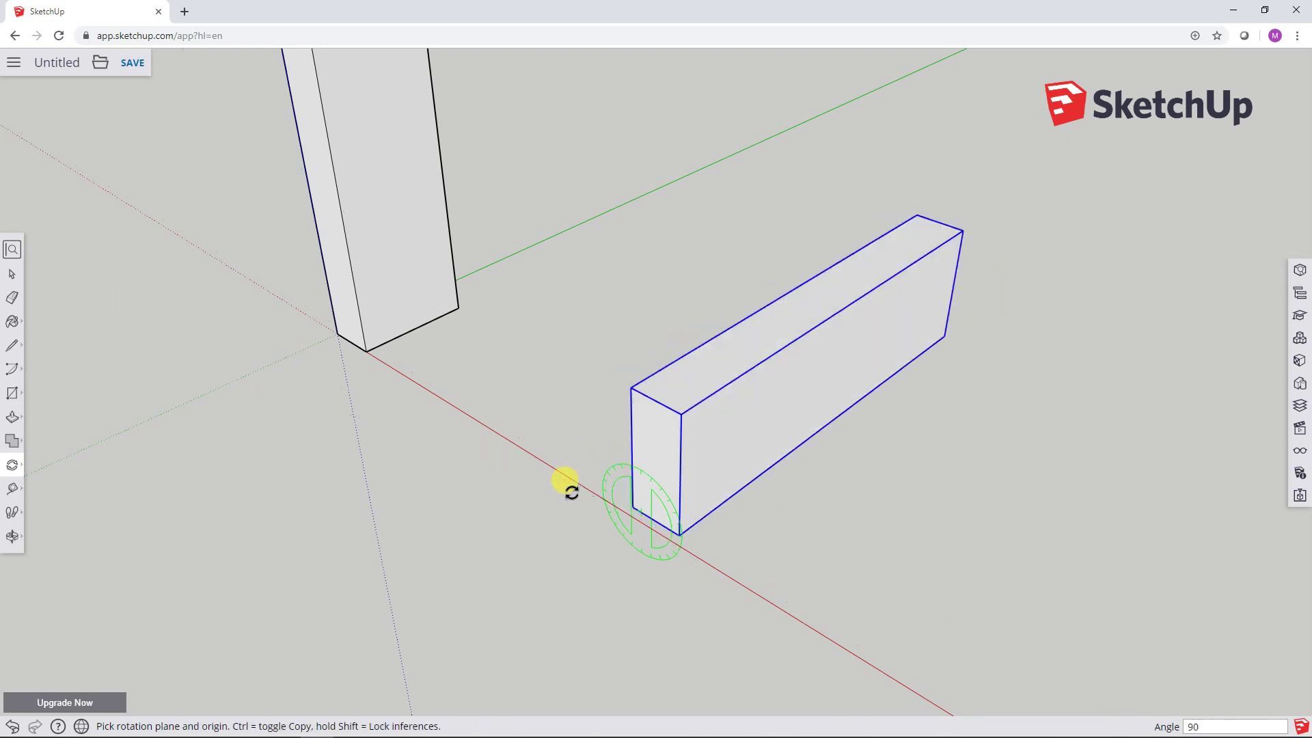
Step: Try a 90° turn of the second board about its corner, then undo it
left_click(680, 534)
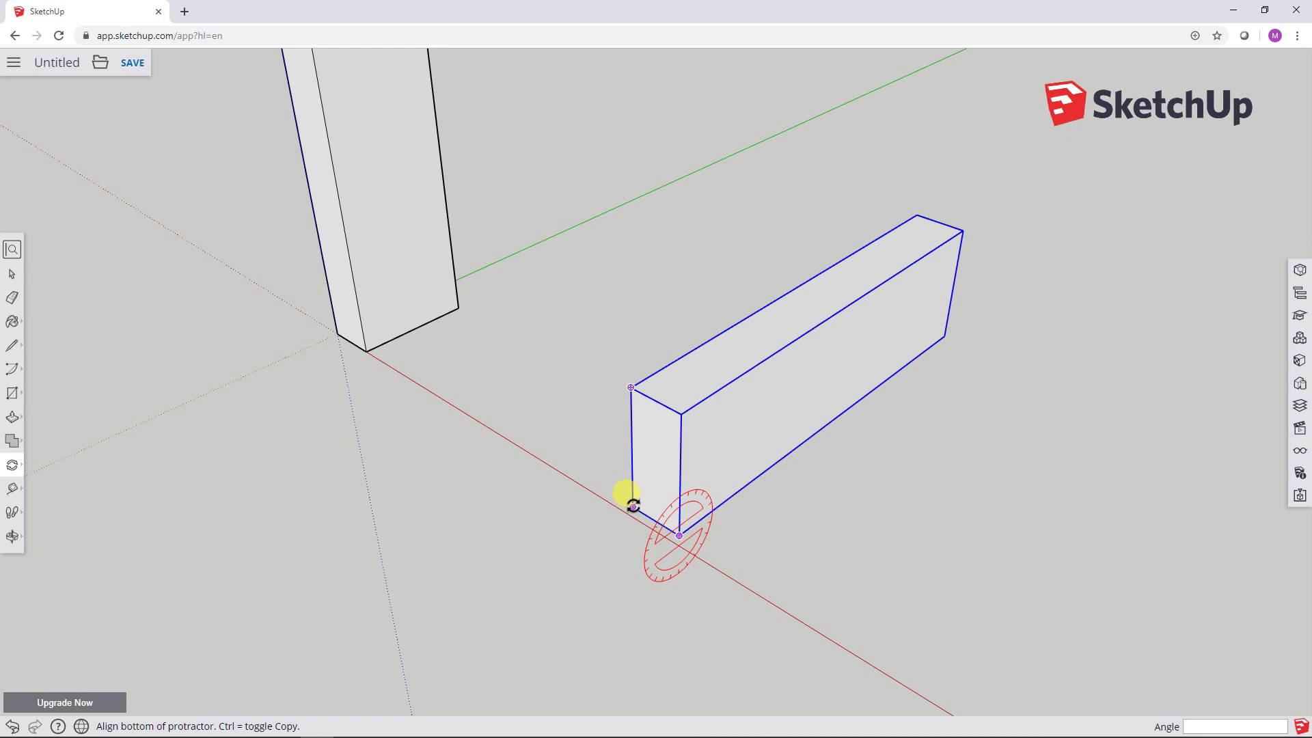
left_click(633, 506)
type("9")
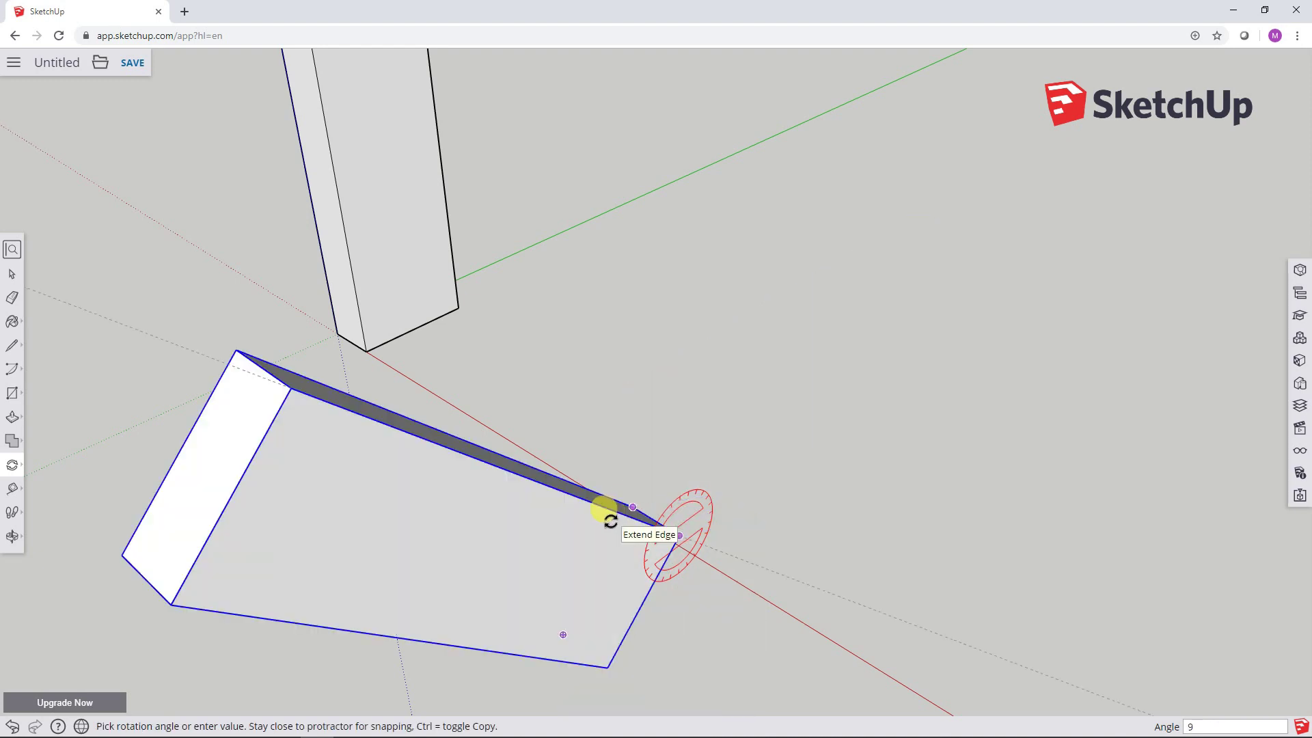
type("0")
key("Return")
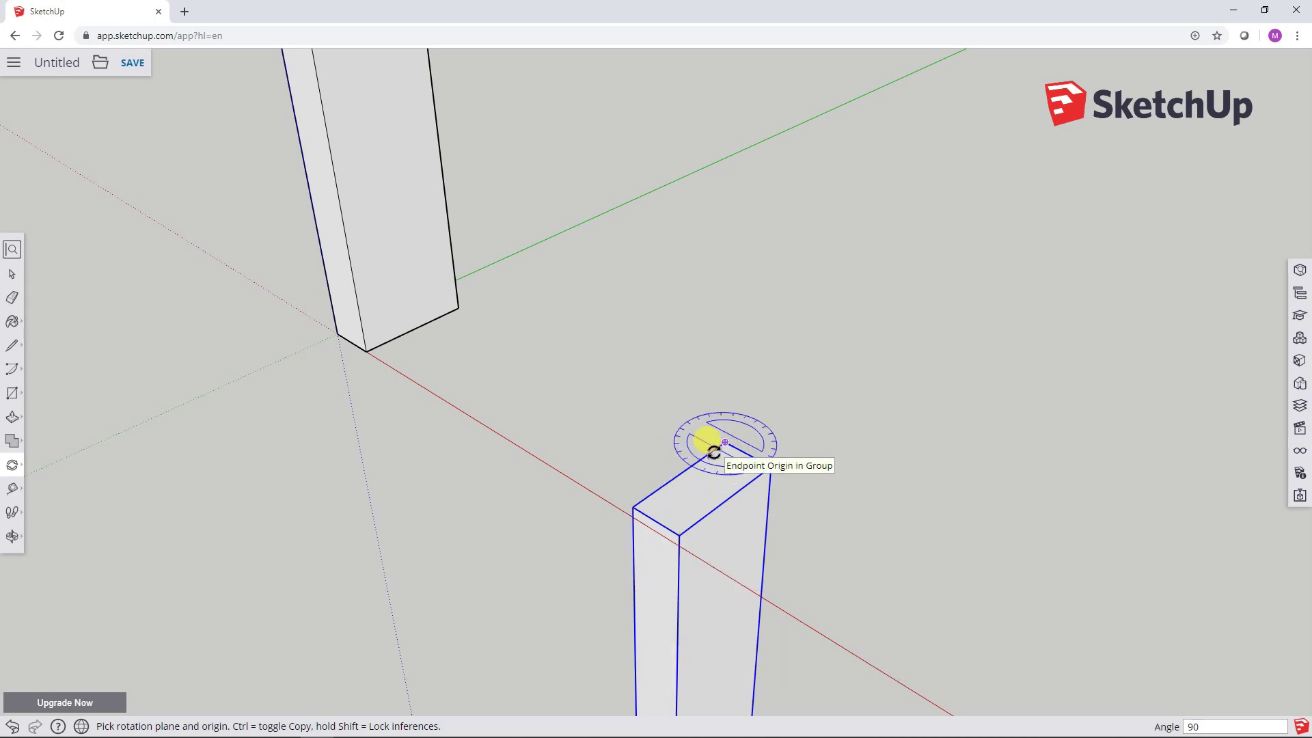
key("ctrl+z")
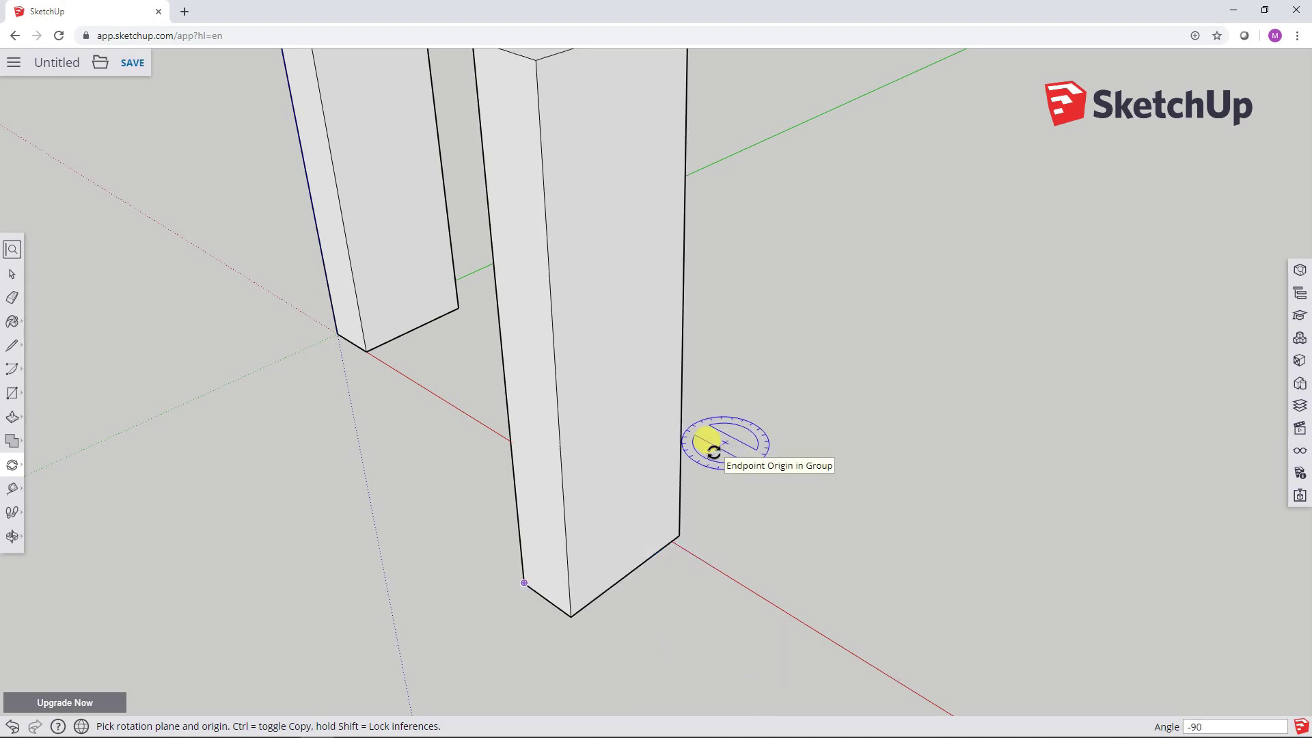
Step: Rotate the second board 90° about its bottom edge so it stands upright beside the first
left_click(571, 617)
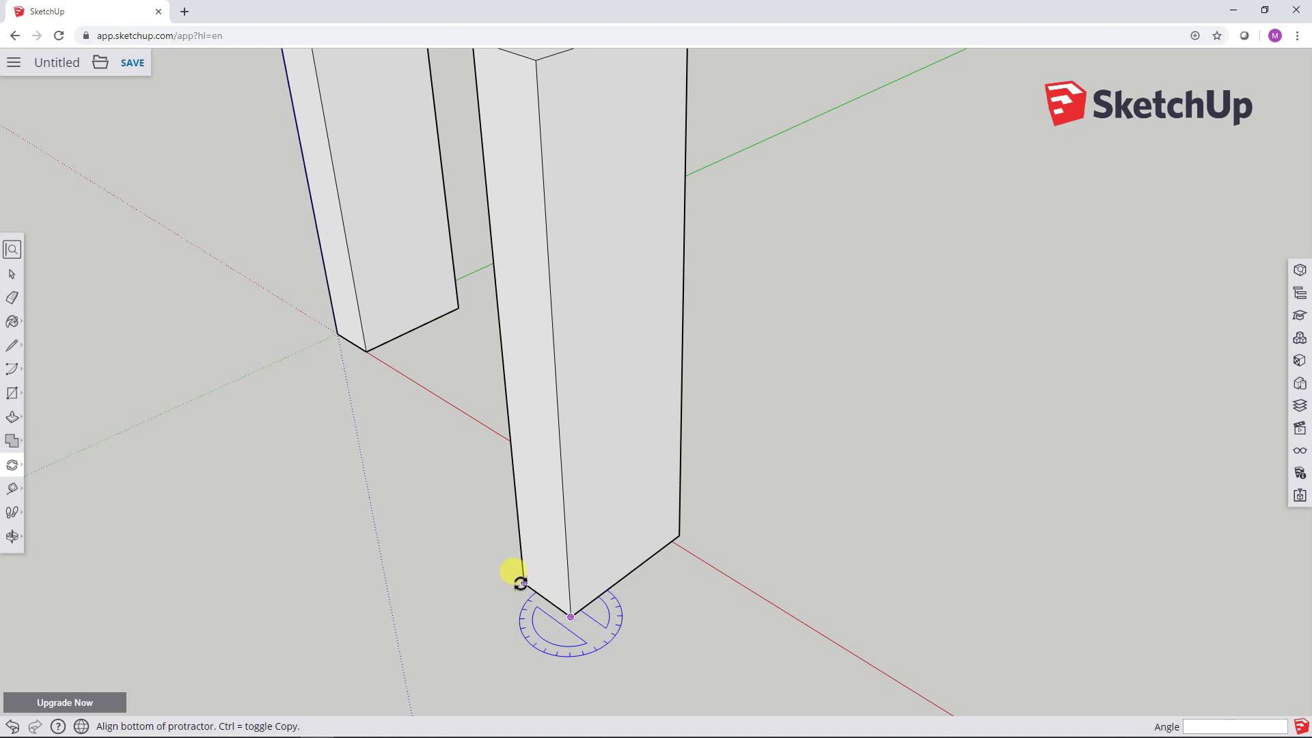
left_click(524, 583)
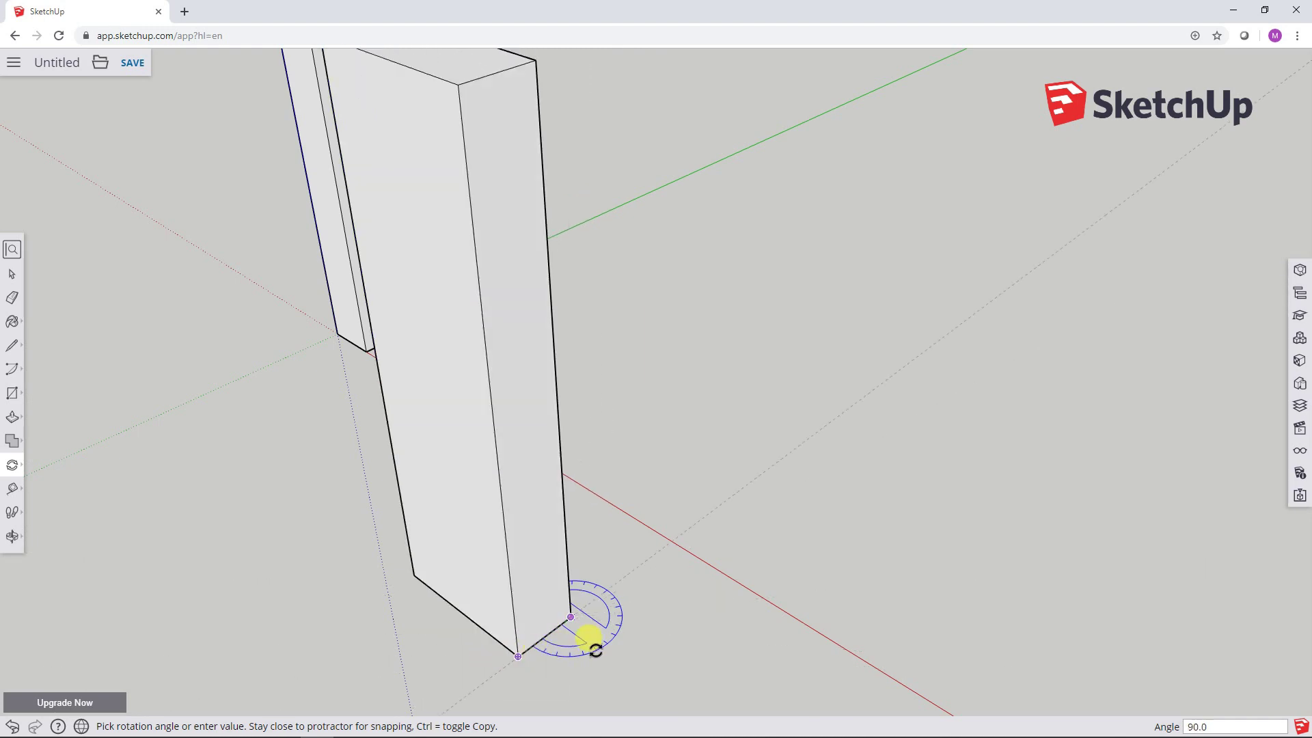
left_click(688, 470)
scroll(689, 465, "down", 2)
scroll(688, 465, "down", 4)
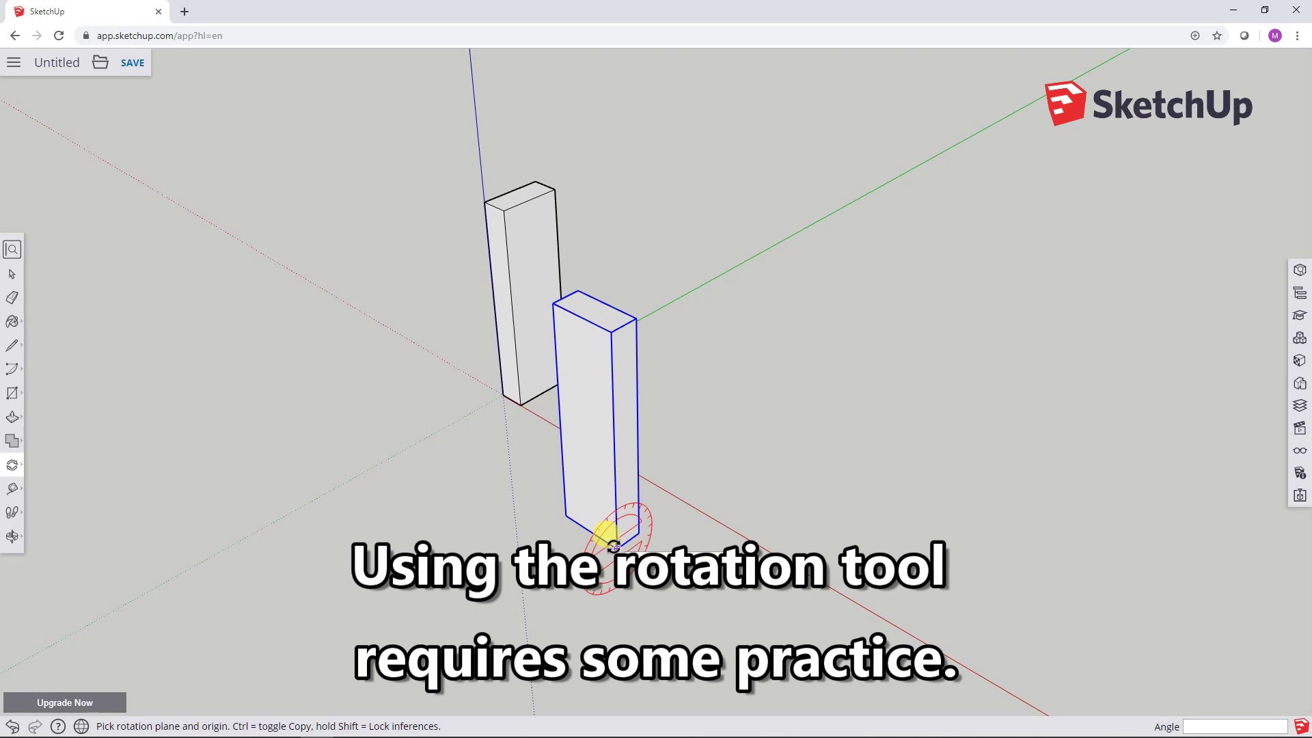
Step: Rotate the second board 90° back down so it lies flat along the red axis
left_click(566, 516)
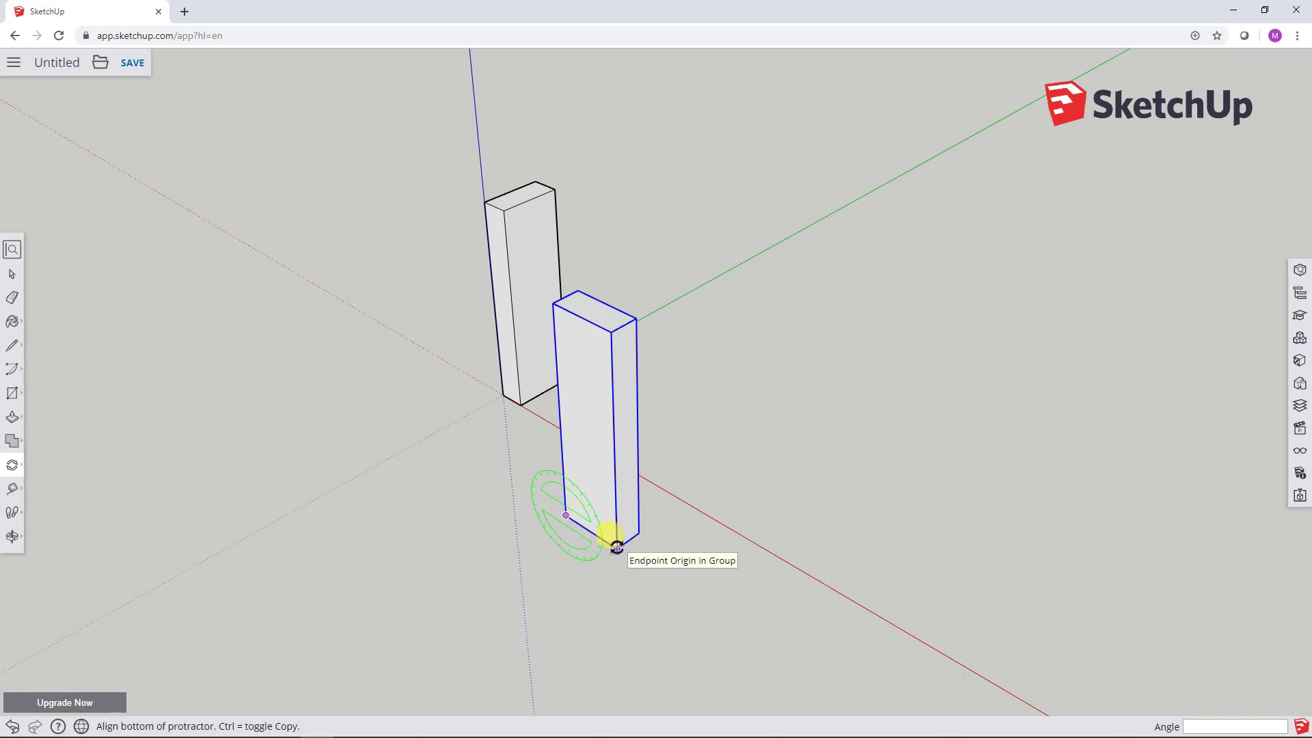
left_click(618, 548)
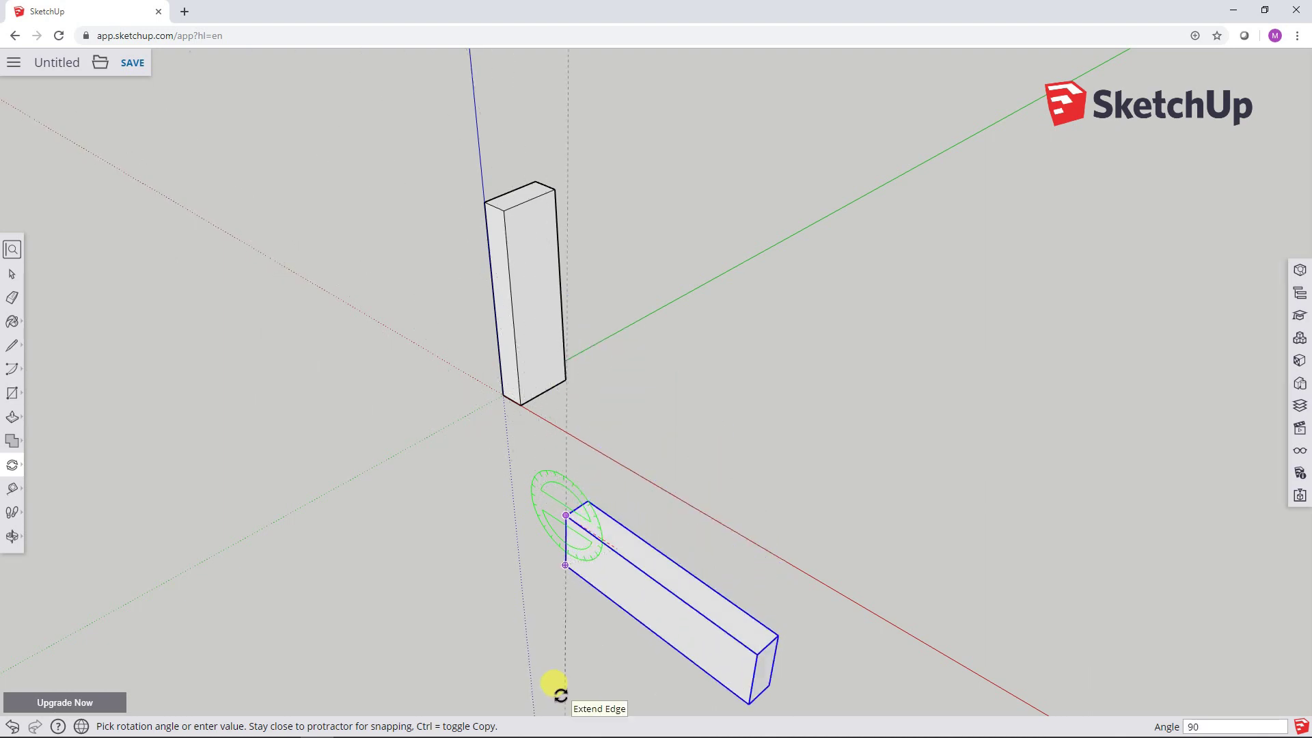
left_click(553, 684)
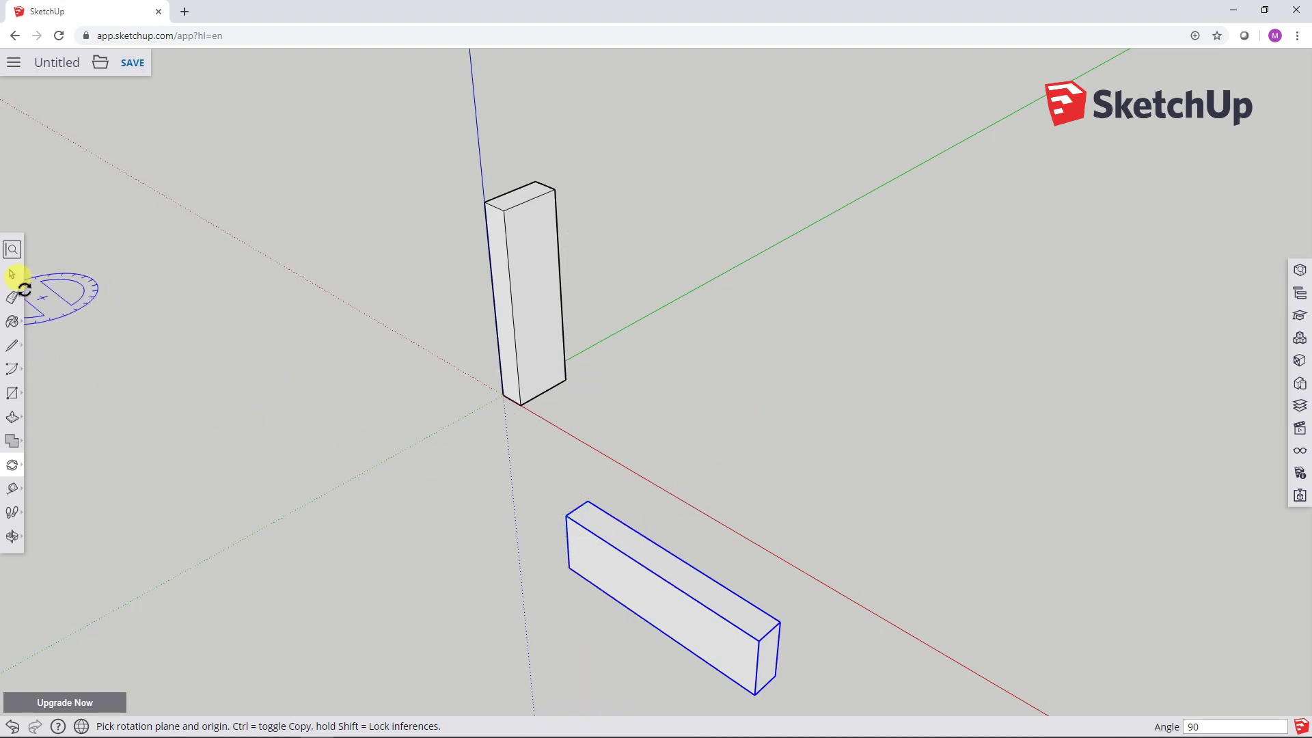
left_click(14, 465)
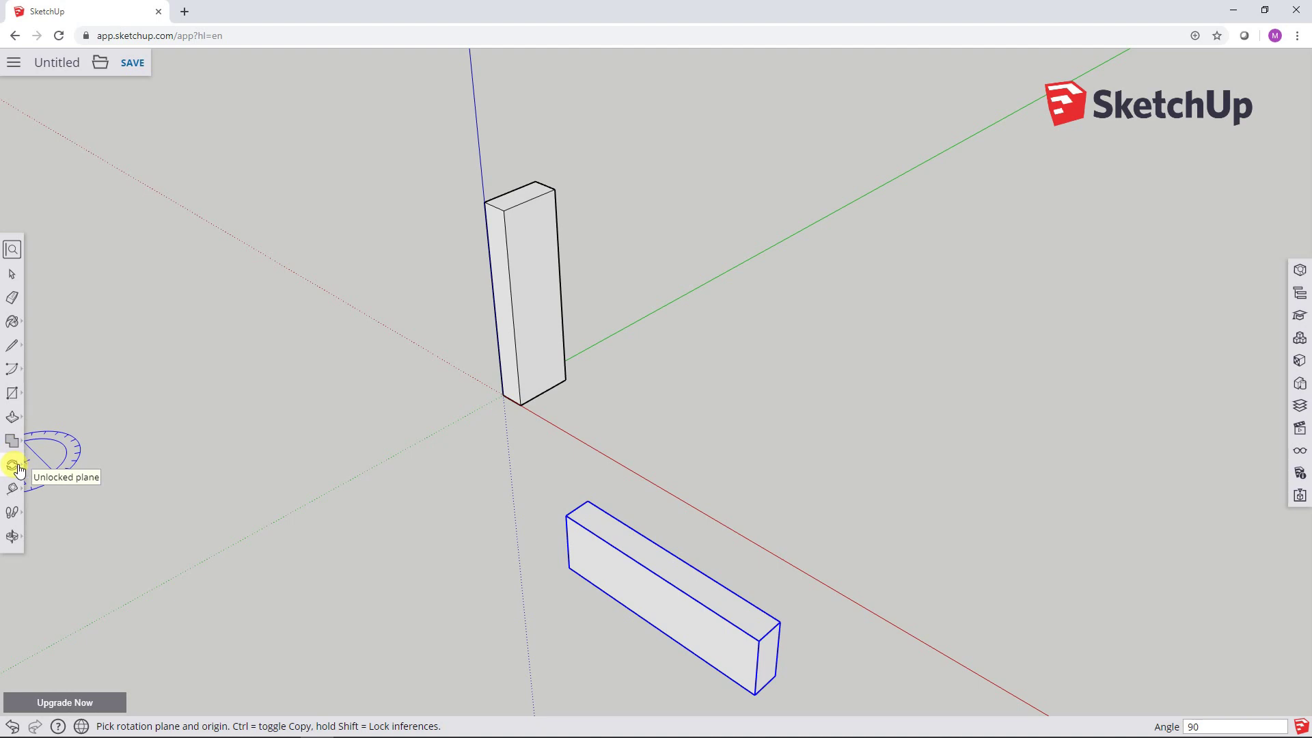
Step: Move the flat board against the top of the upright board to form an L, orbiting to check the joint
left_click(50, 432)
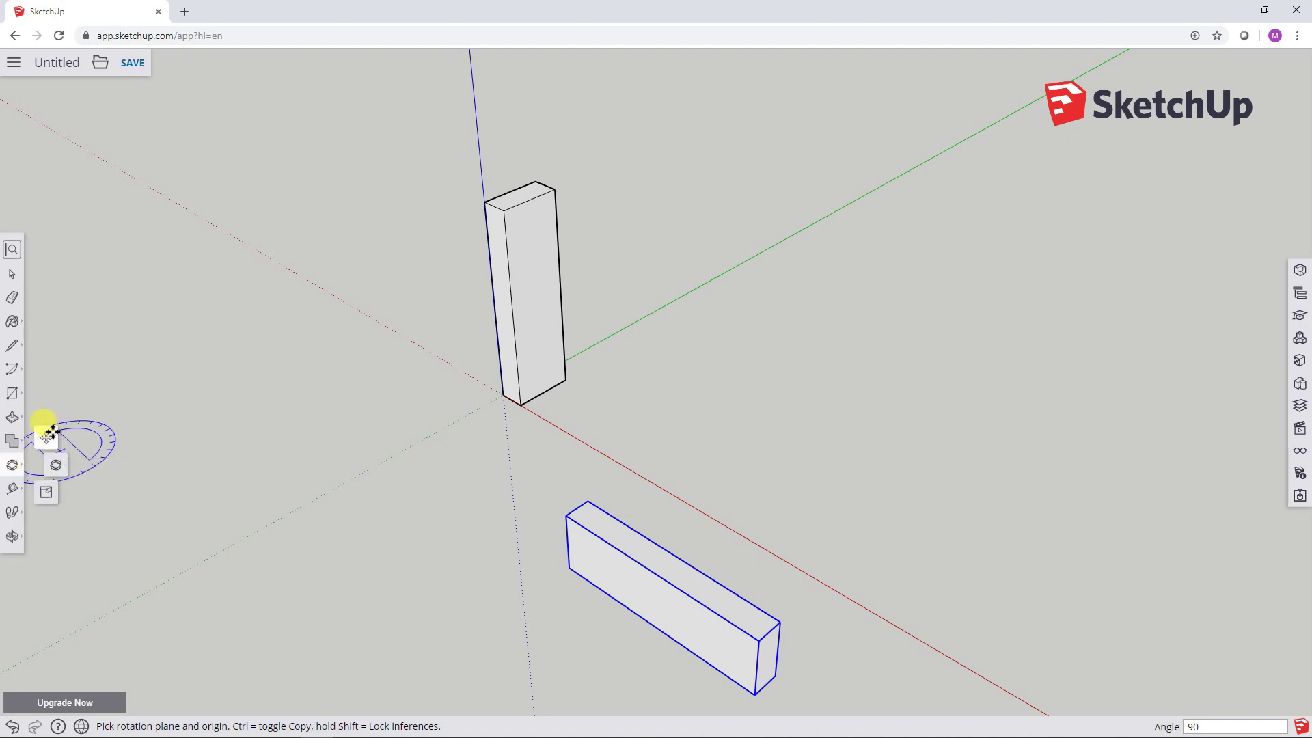
left_click(564, 516)
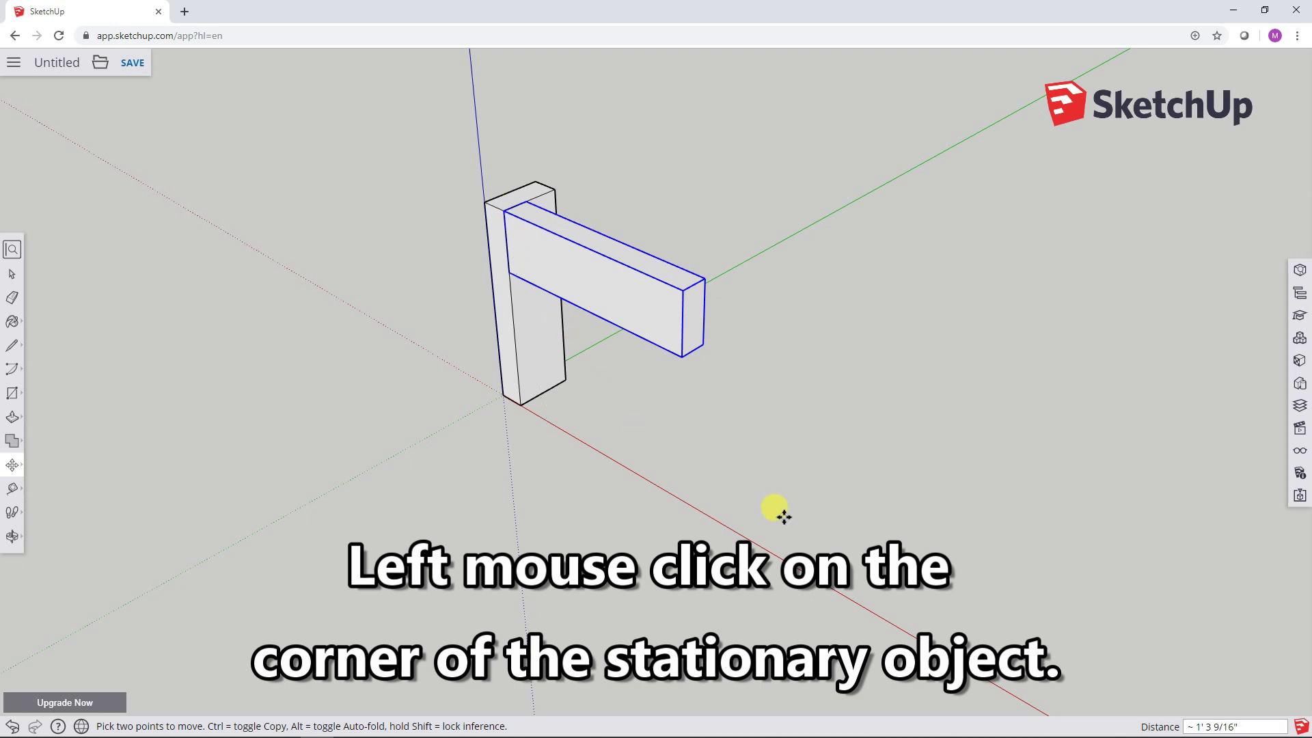
middle_click_drag(805, 357, 497, 426)
middle_click_drag(833, 424, 1070, 414)
middle_click_drag(454, 386, 853, 412)
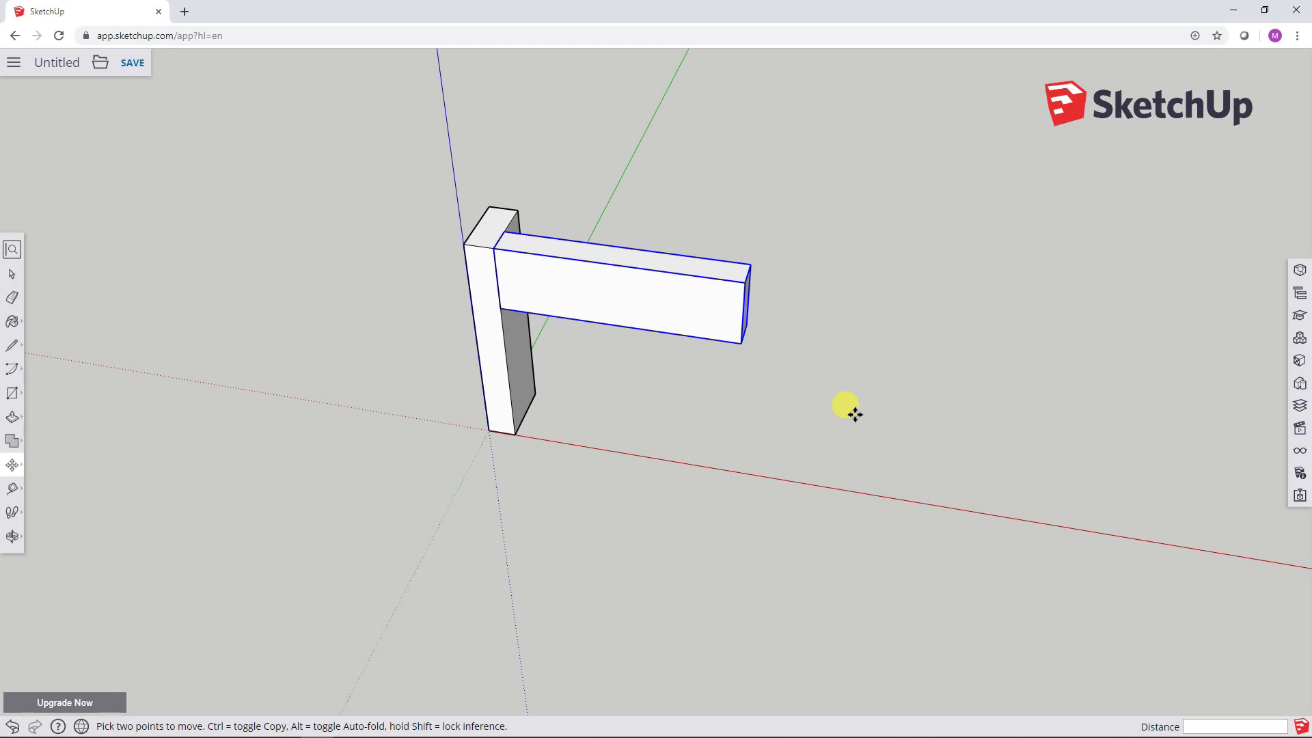
Step: Drag the beam's top-left corner about 5 1/16" along the red axis, away from the post
middle_click_drag(854, 414, 684, 434)
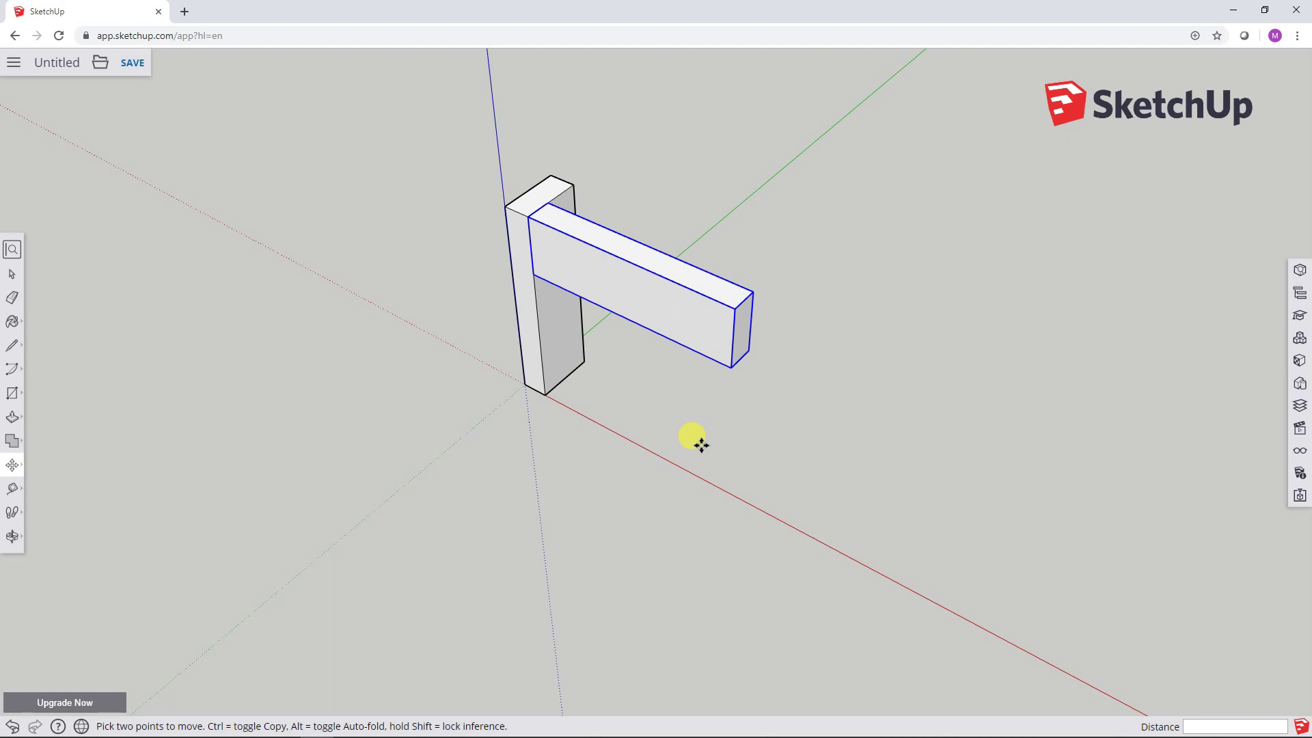
middle_click_drag(701, 445, 794, 465)
scroll(631, 374, "up", 5)
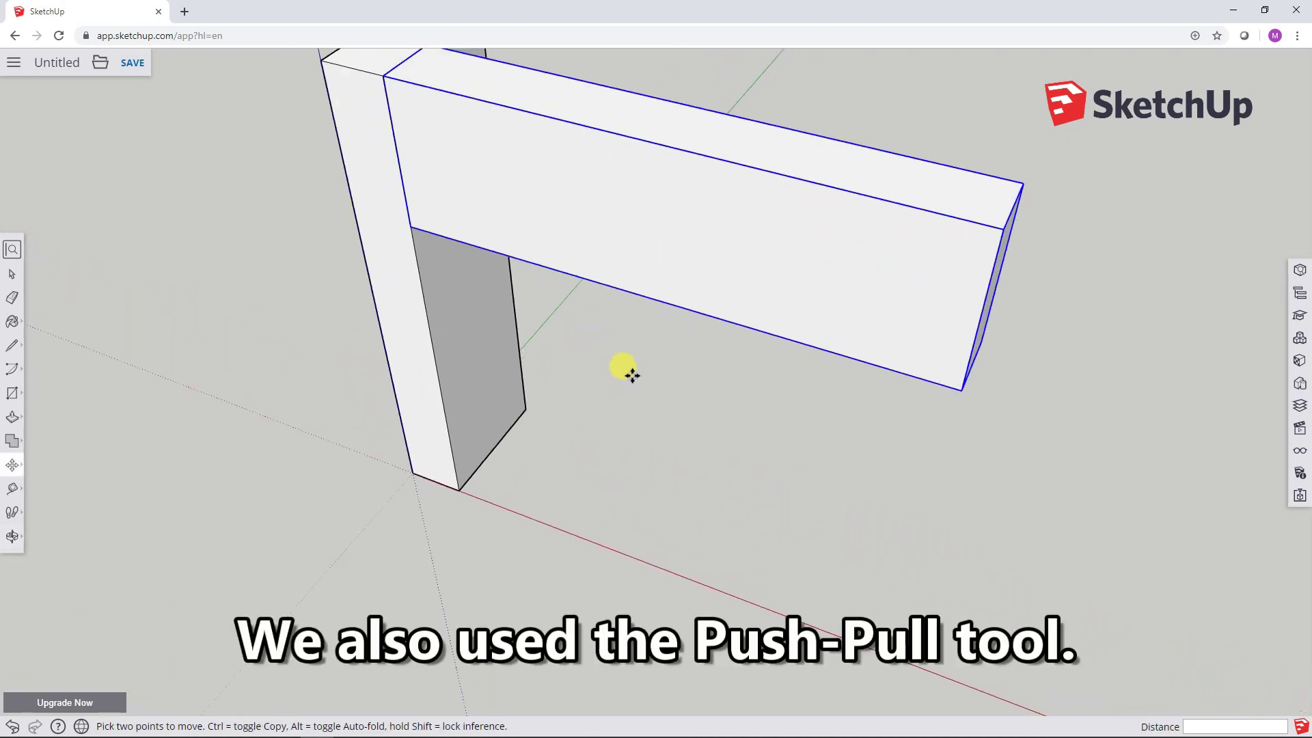
scroll(632, 373, "down", 3)
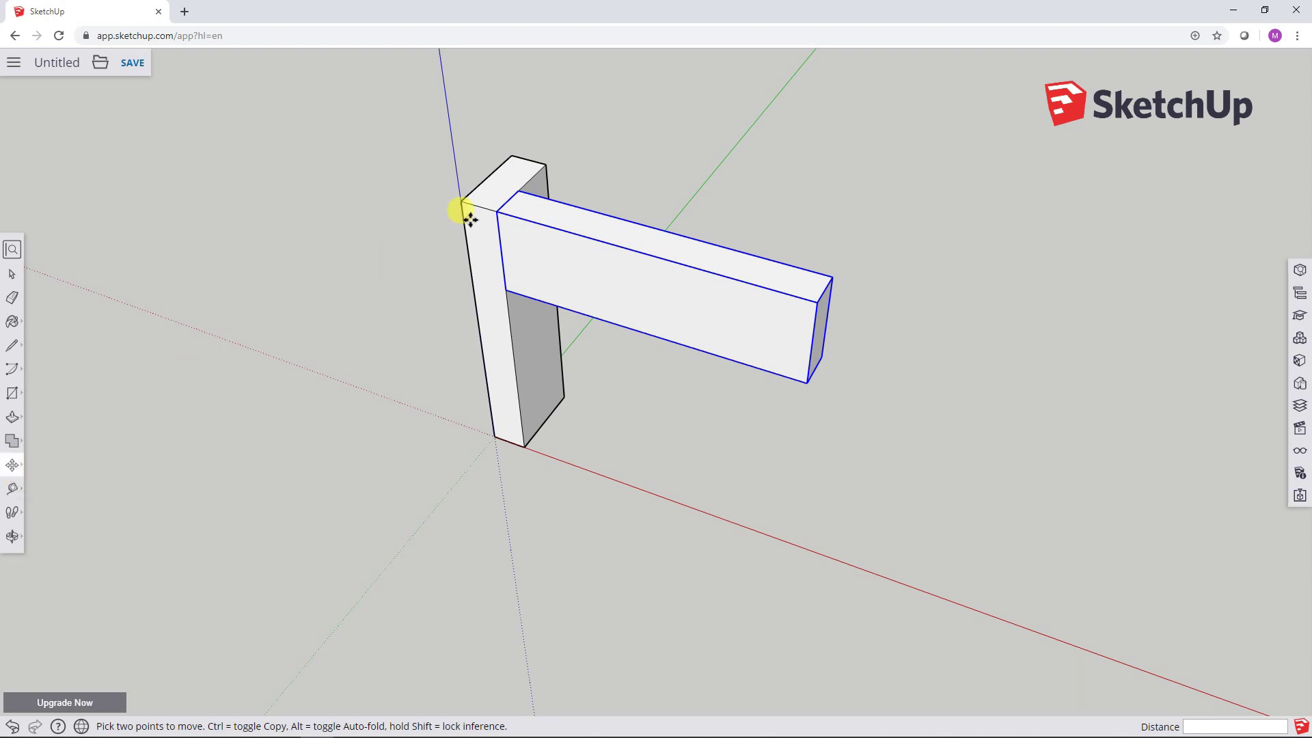
left_click_drag(497, 214, 622, 246)
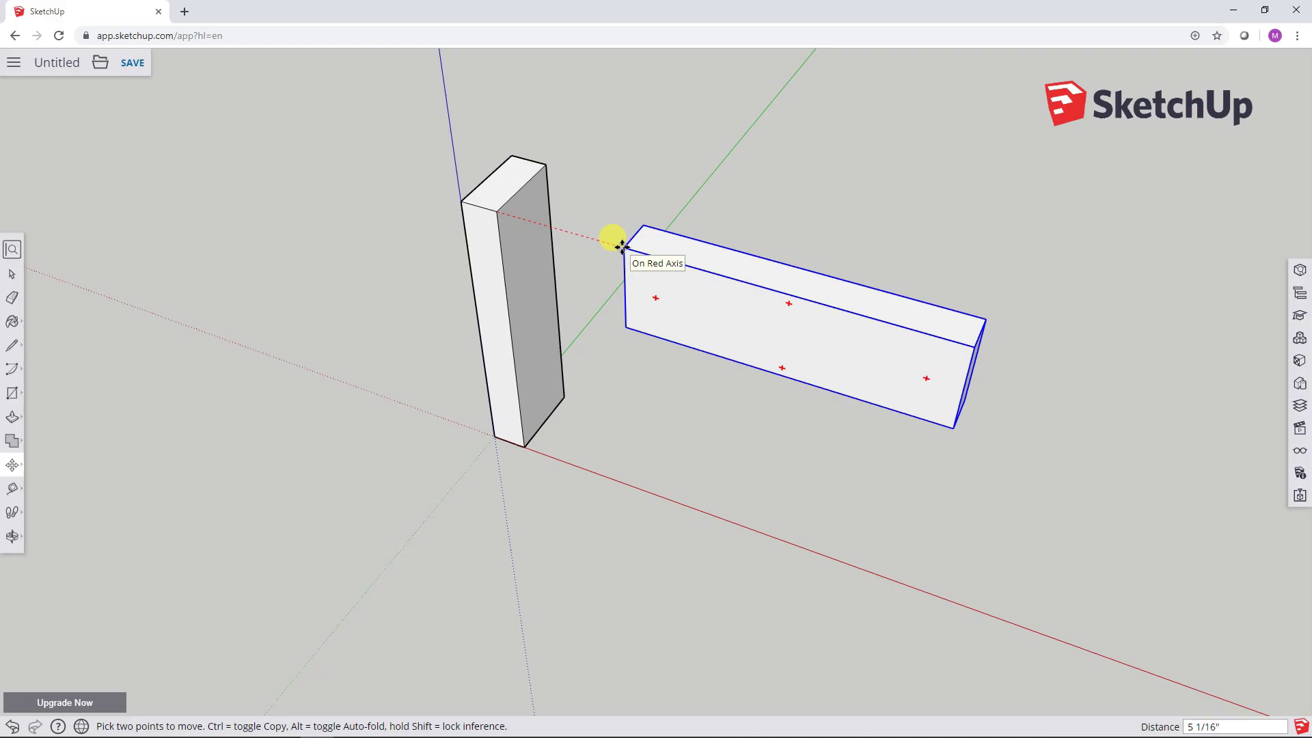